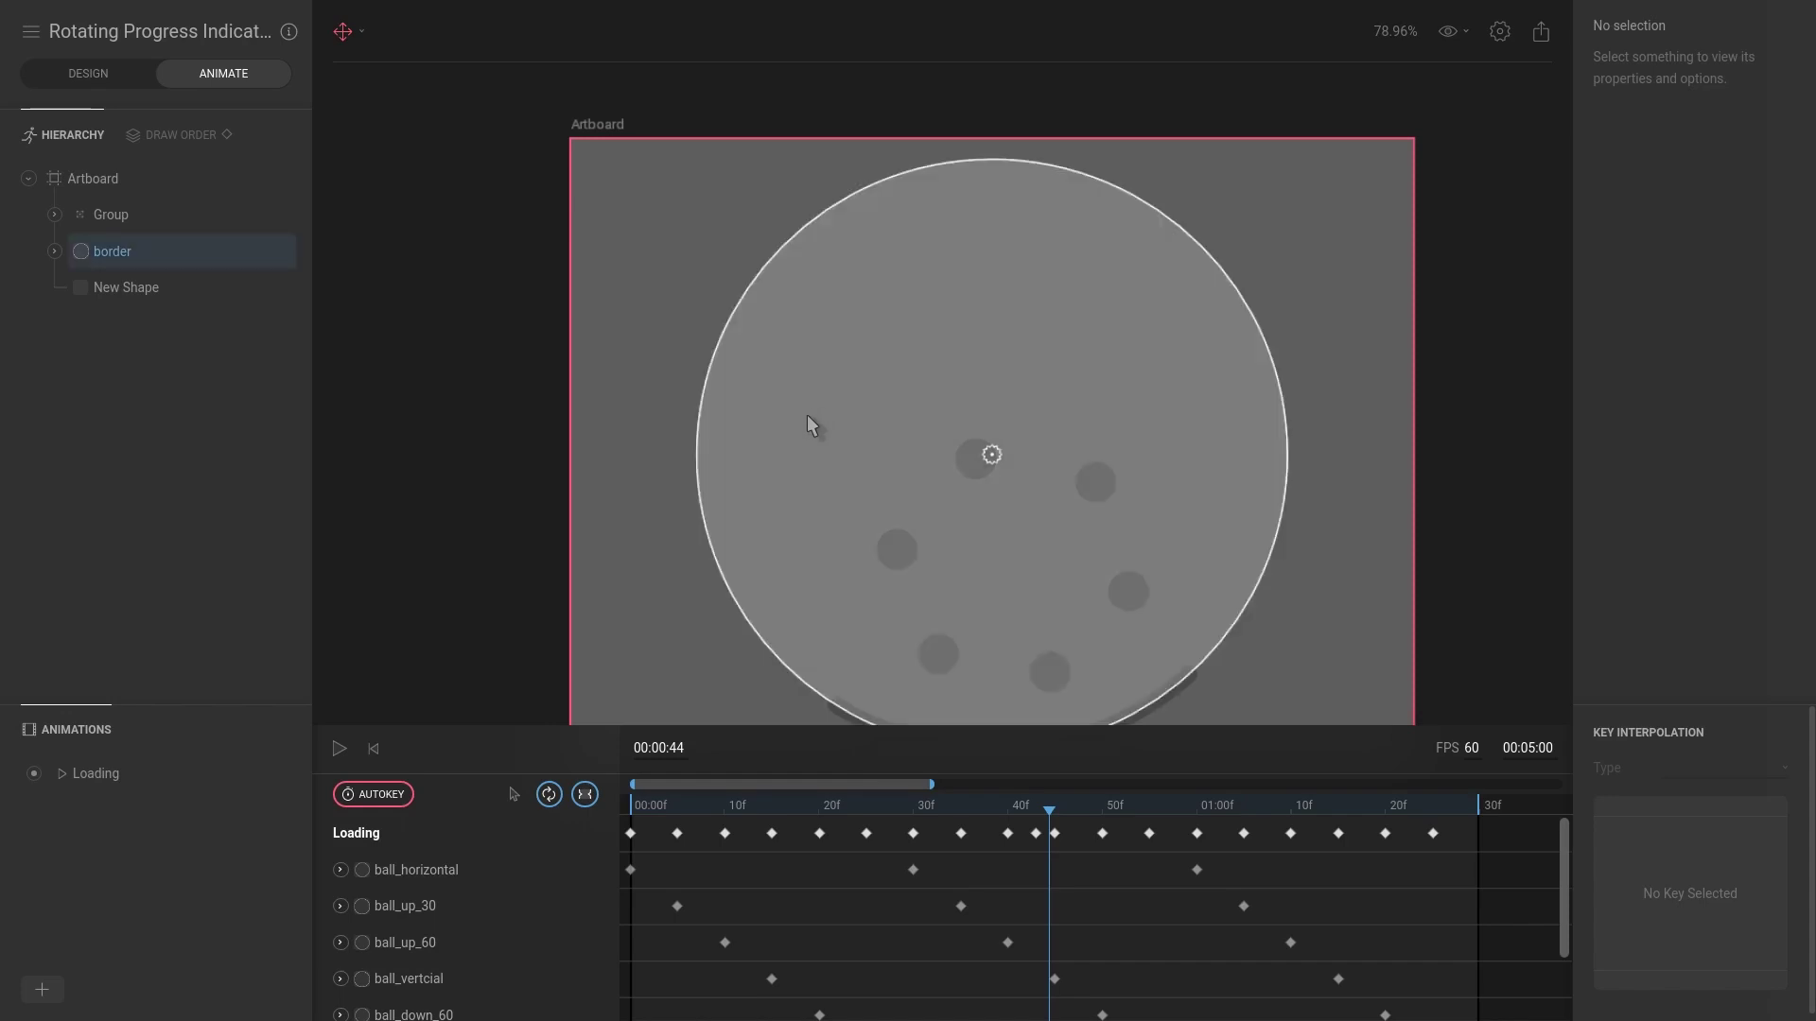
# Step: Pan the canvas and scrub the Loading animation back to frame 0
pyautogui.moveTo(486, 257); pyautogui.dragTo(425, 166)
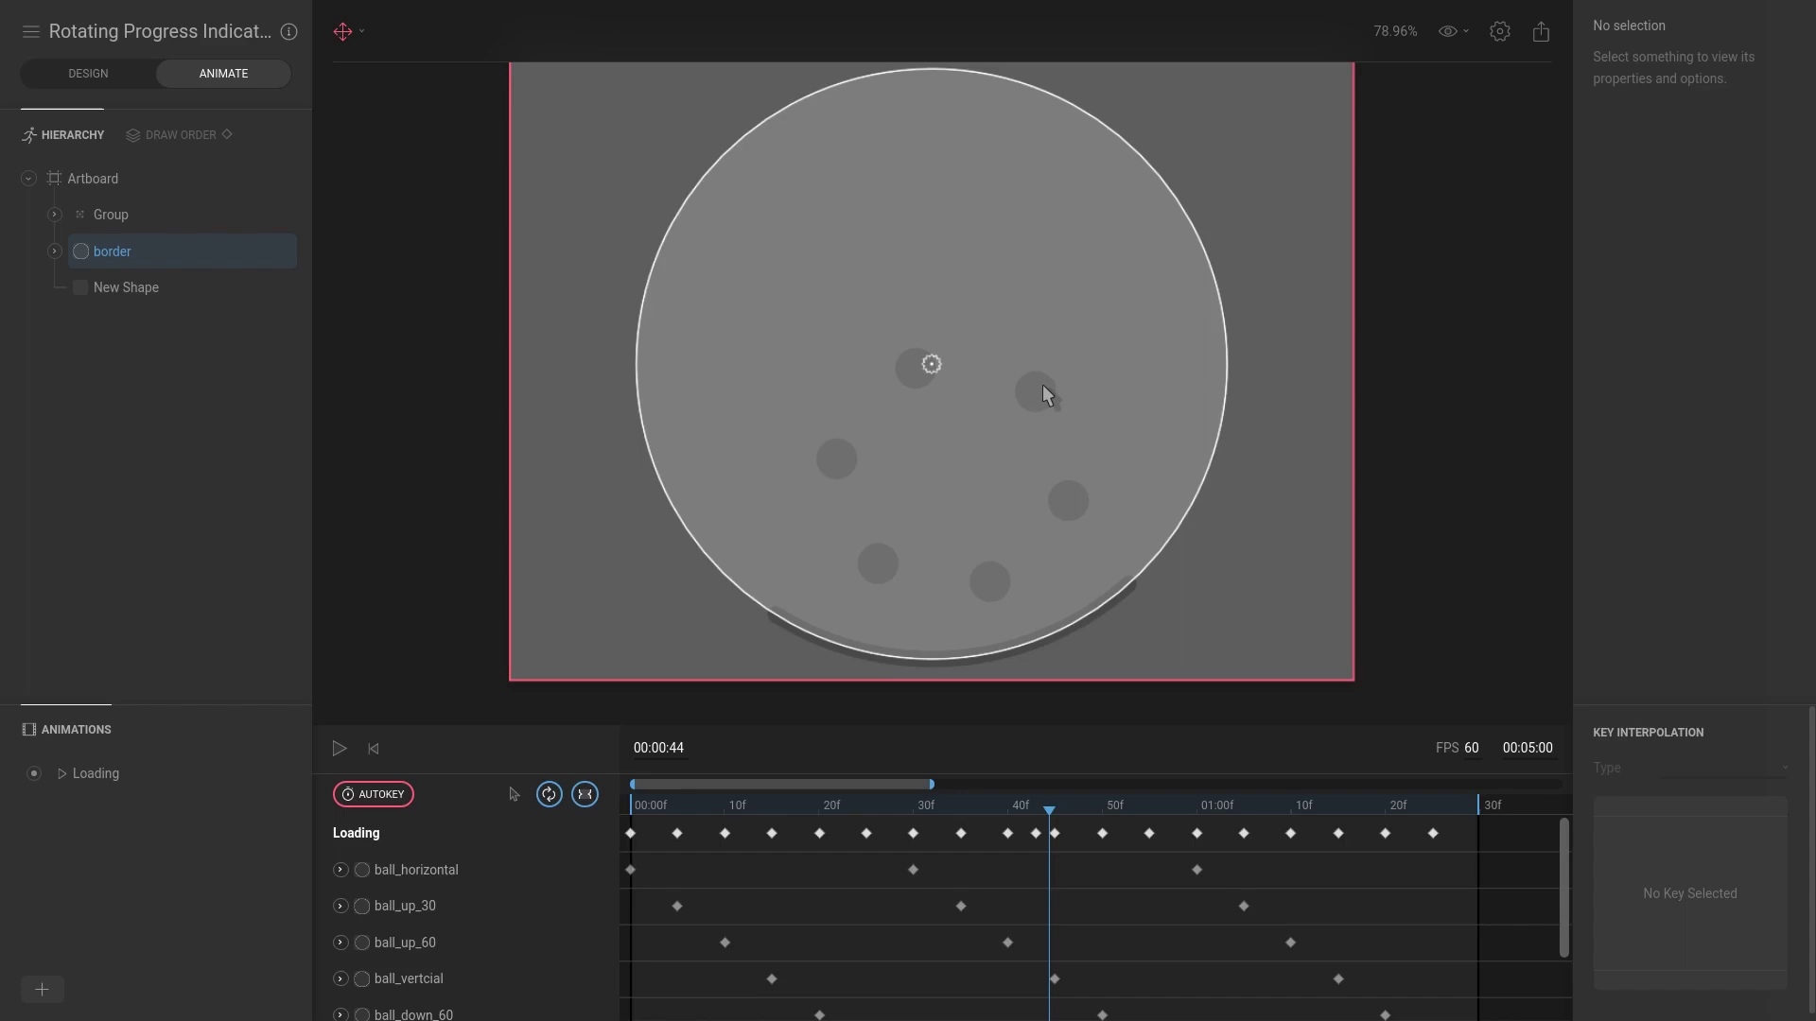
pyautogui.moveTo(1049, 800); pyautogui.dragTo(574, 816)
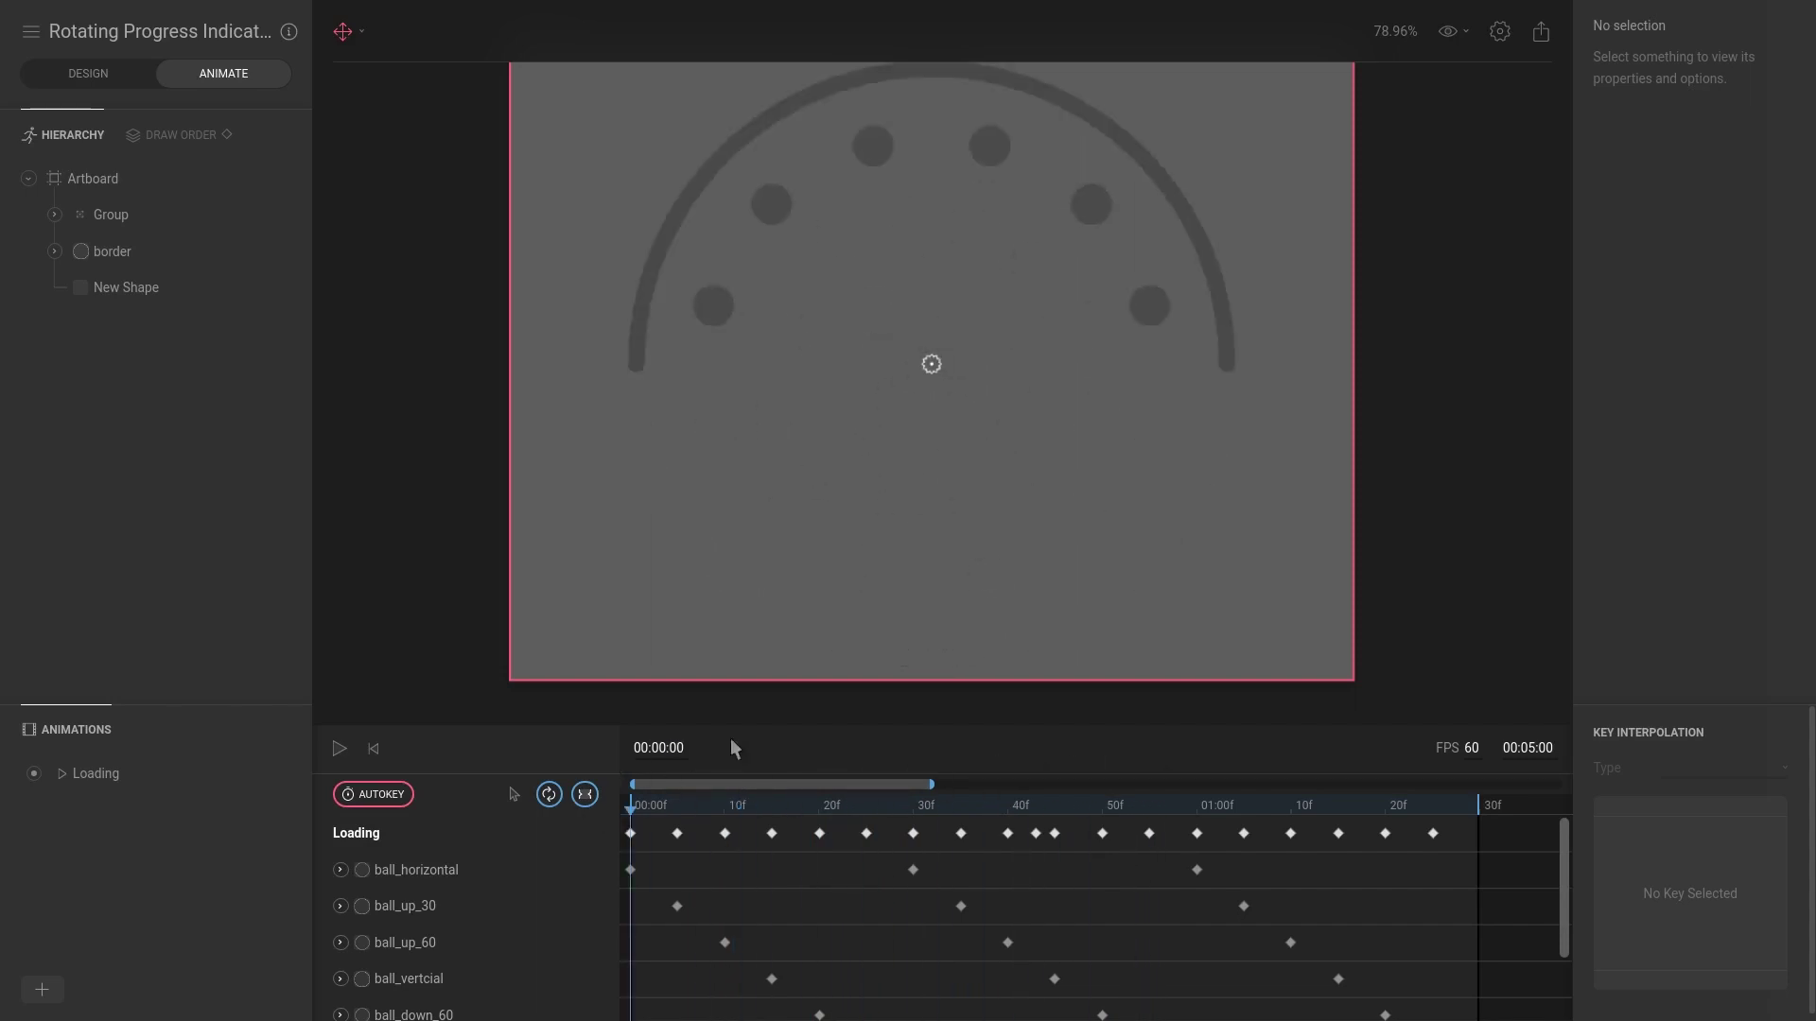
# Step: At frame 30, set ball_horizontal's Scale X and Y to 0.5 and its opacity to 0.4
pyautogui.click(1149, 305)
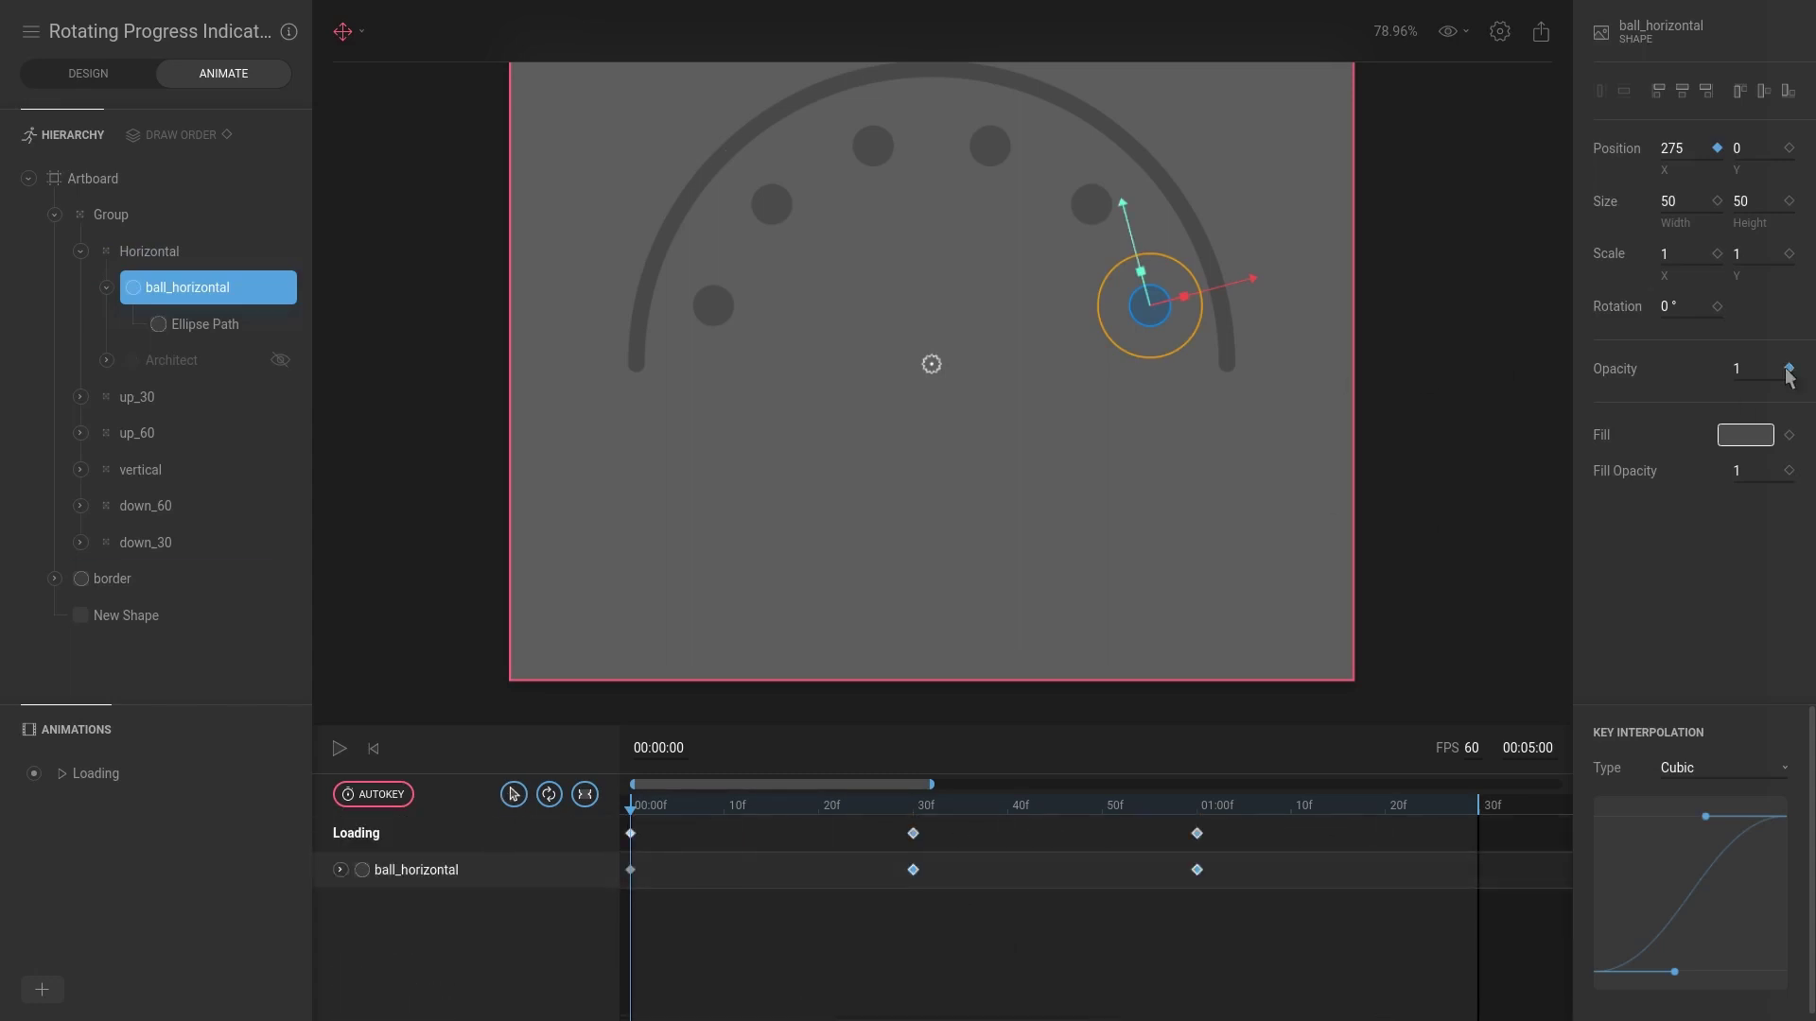
pyautogui.click(913, 805)
pyautogui.click(1689, 254)
pyautogui.write('0.5')
pyautogui.click(1743, 253)
pyautogui.write('0.5')
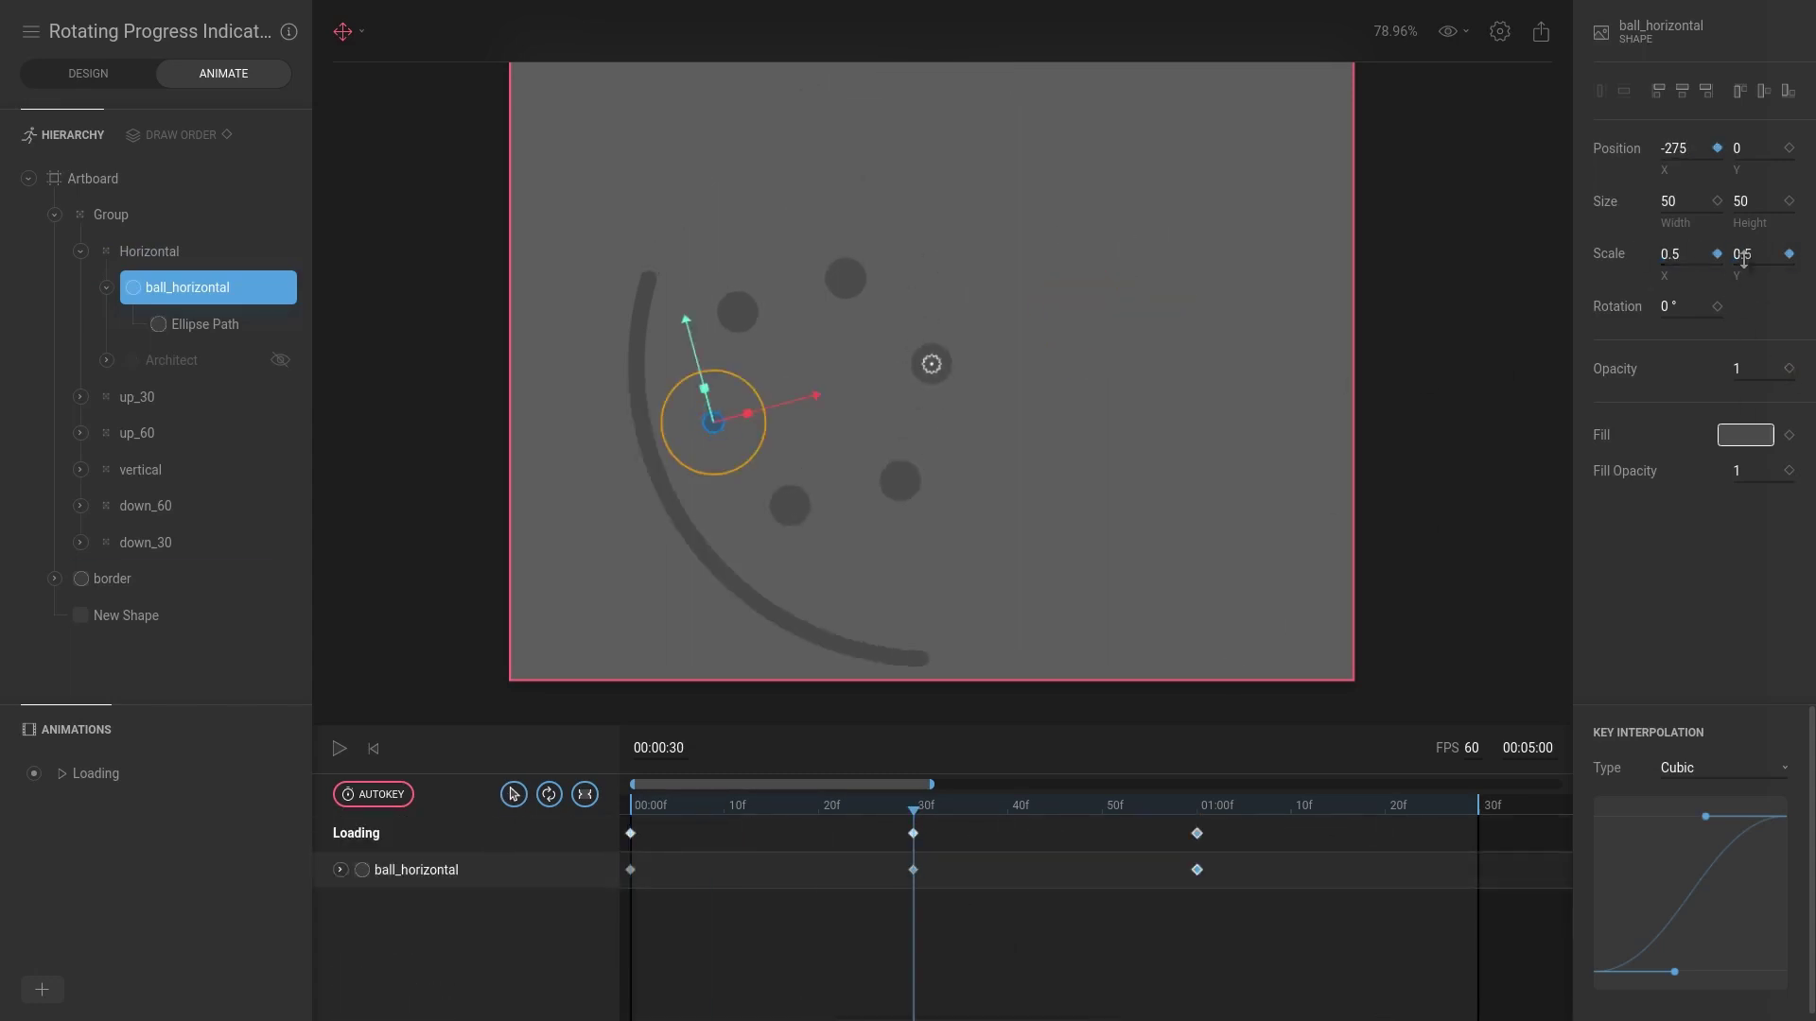
pyautogui.click(1760, 368)
pyautogui.write('0.4')
# Step: Show ball_horizontal's property tracks, preview the animation, and scrub back to the start
pyautogui.click(339, 869)
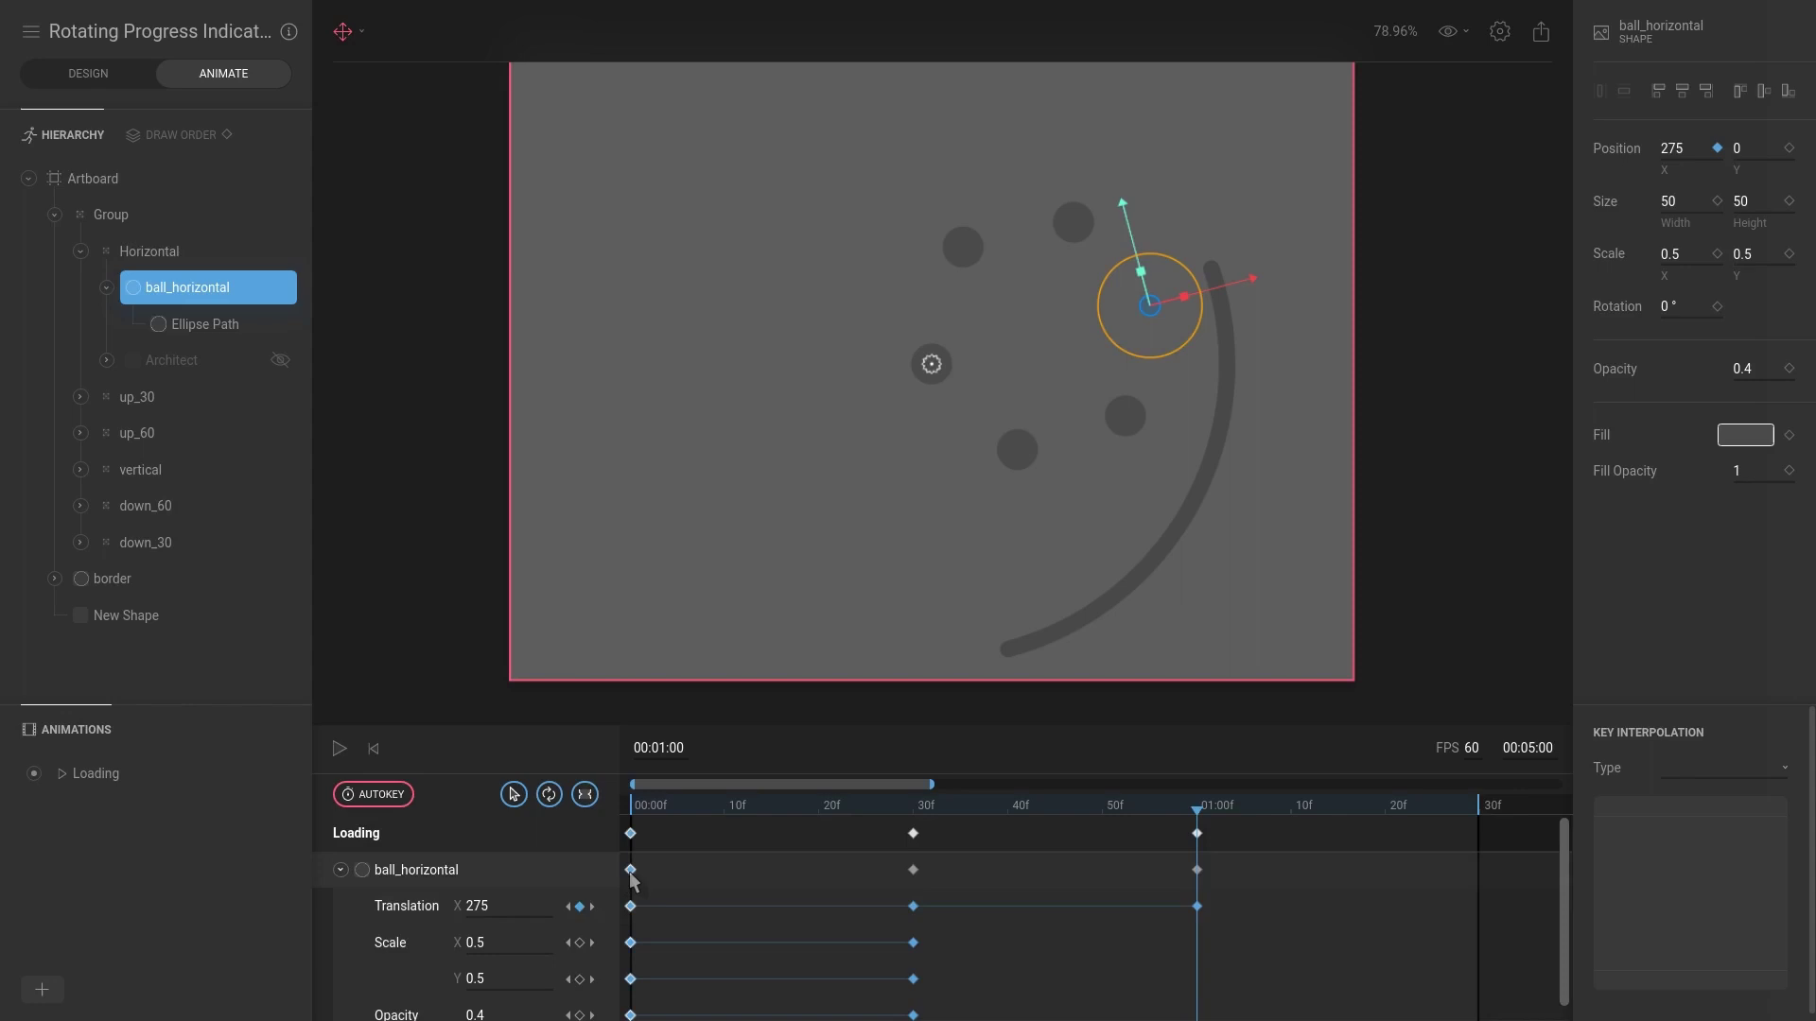
pyautogui.press('space')
pyautogui.press('space')
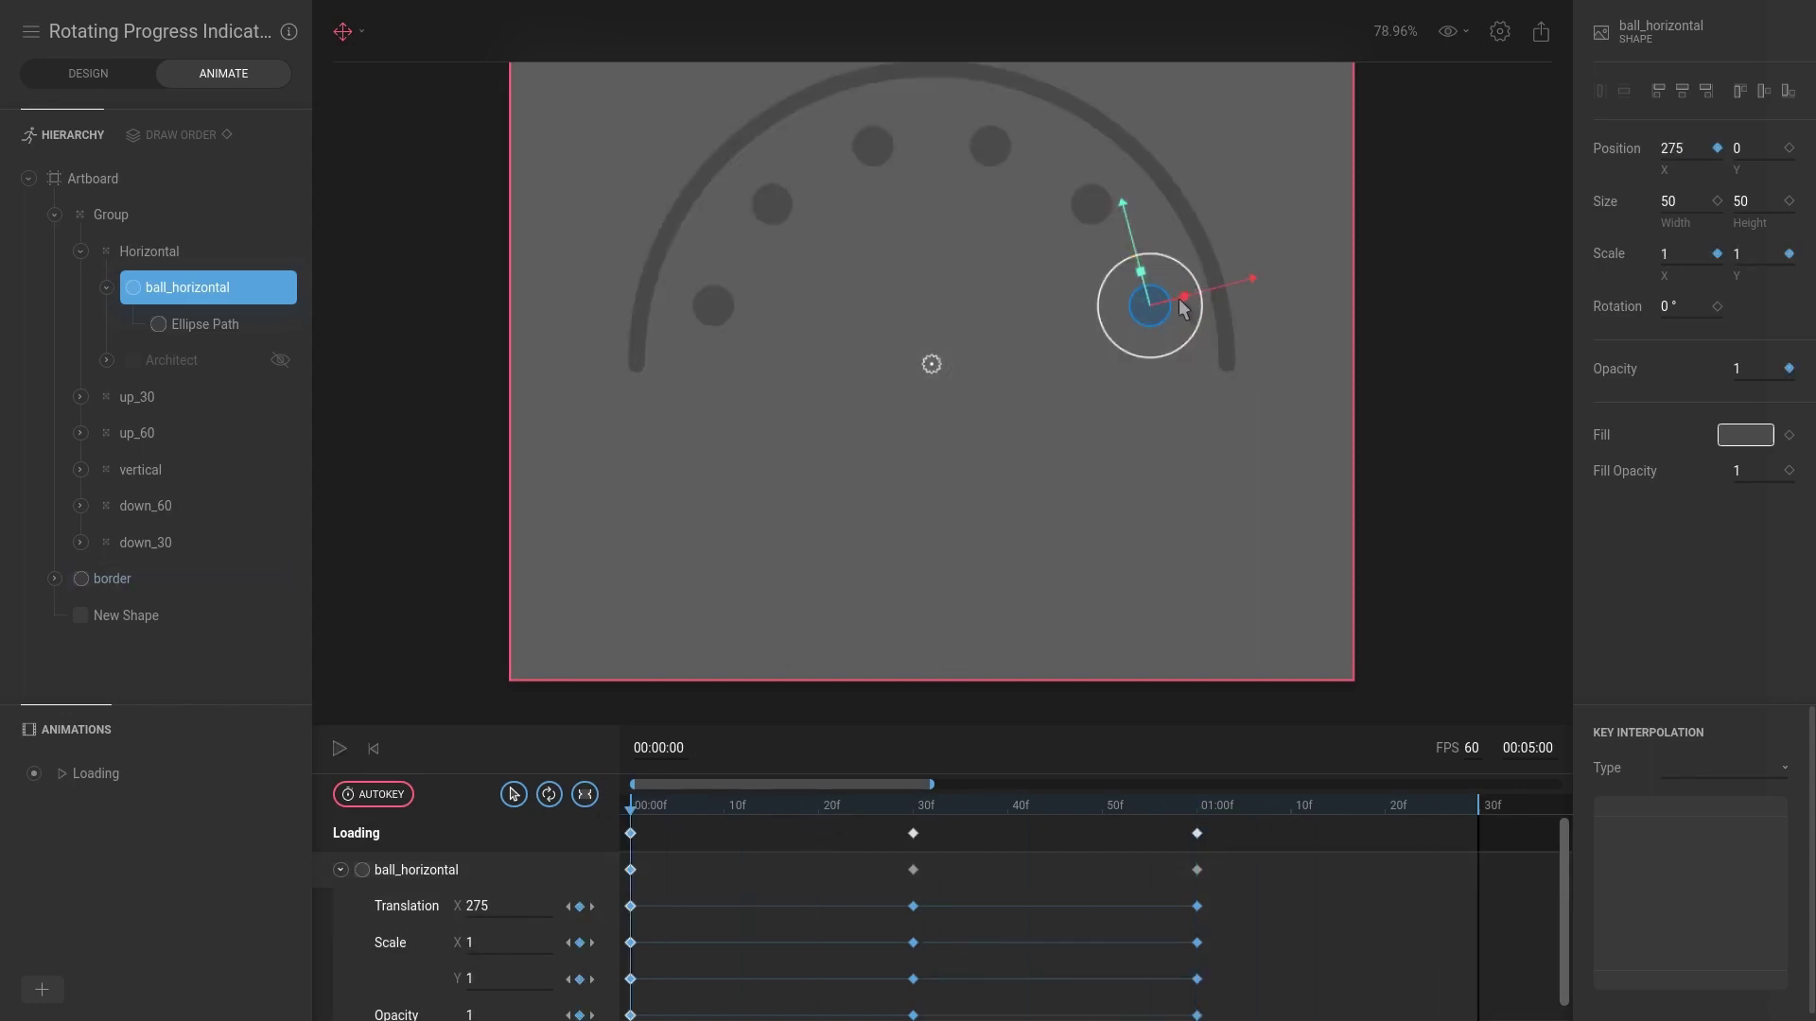
pyautogui.moveTo(695, 805); pyautogui.dragTo(924, 786)
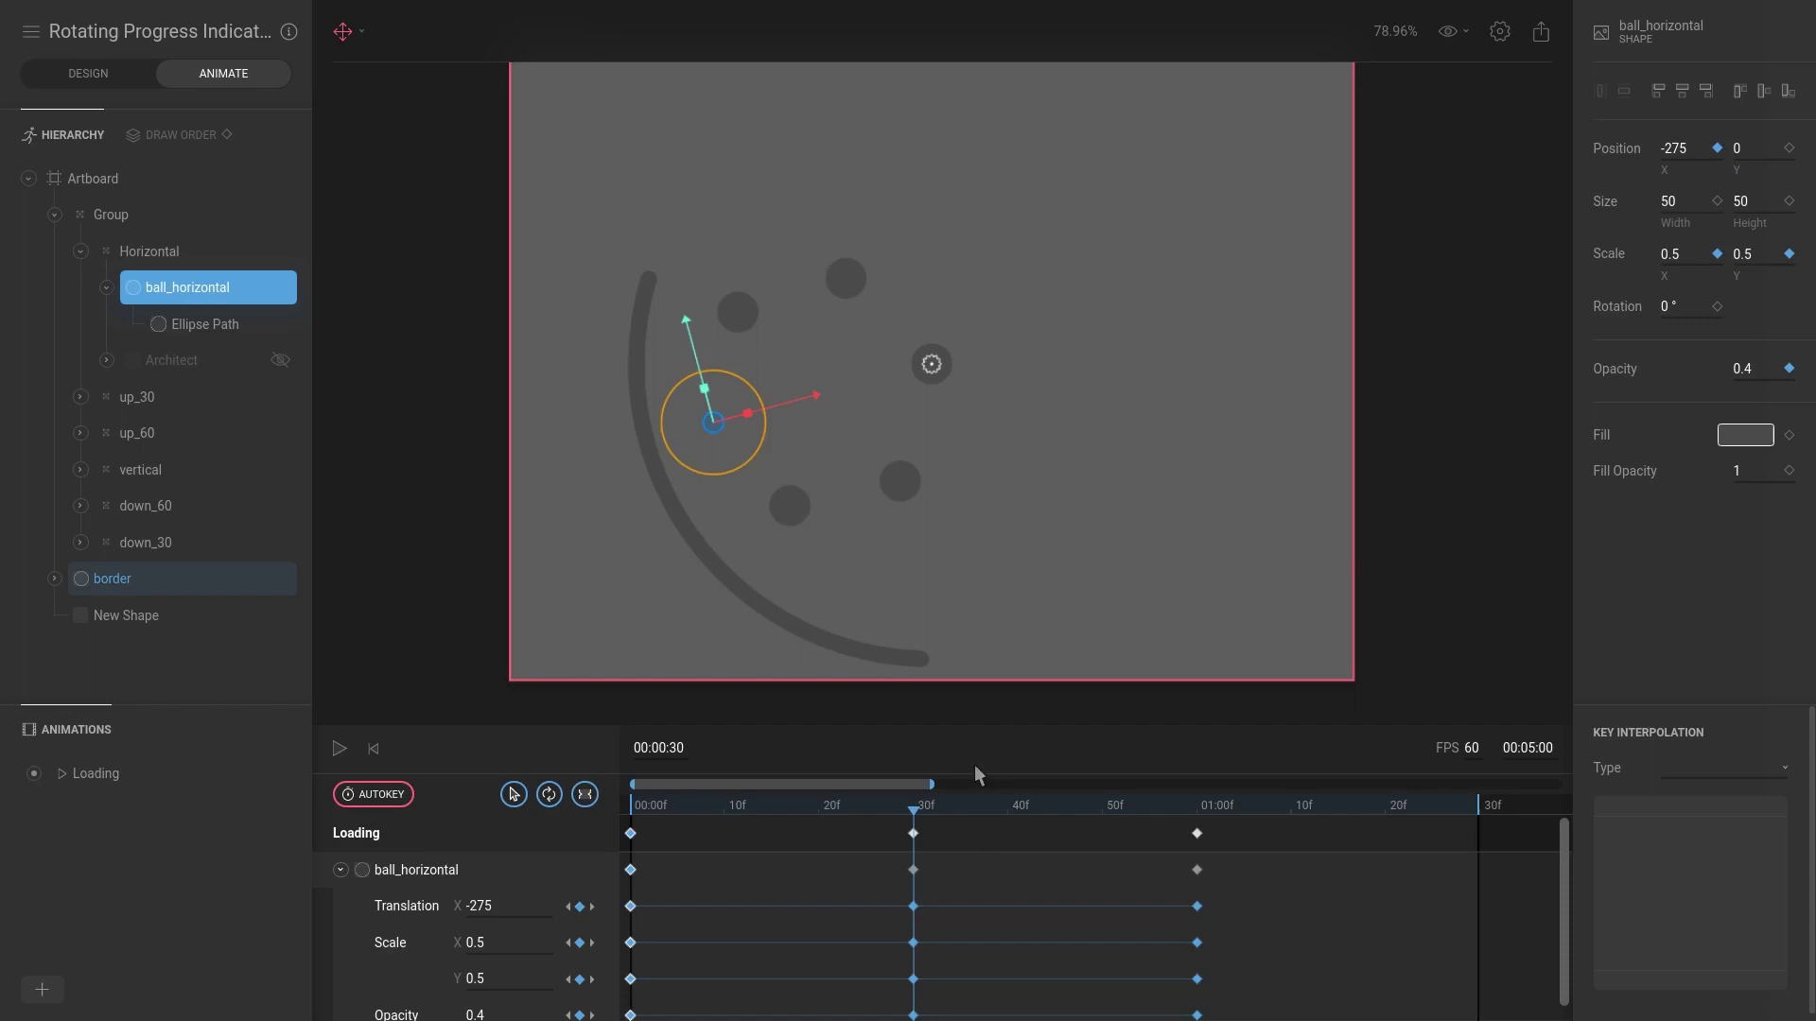
pyautogui.moveTo(938, 810); pyautogui.dragTo(668, 806)
# Step: Scrub near the start and marquee-select ball_horizontal's Scale and Opacity keys to check their interpolation
pyautogui.scroll(-1, 612, 879)
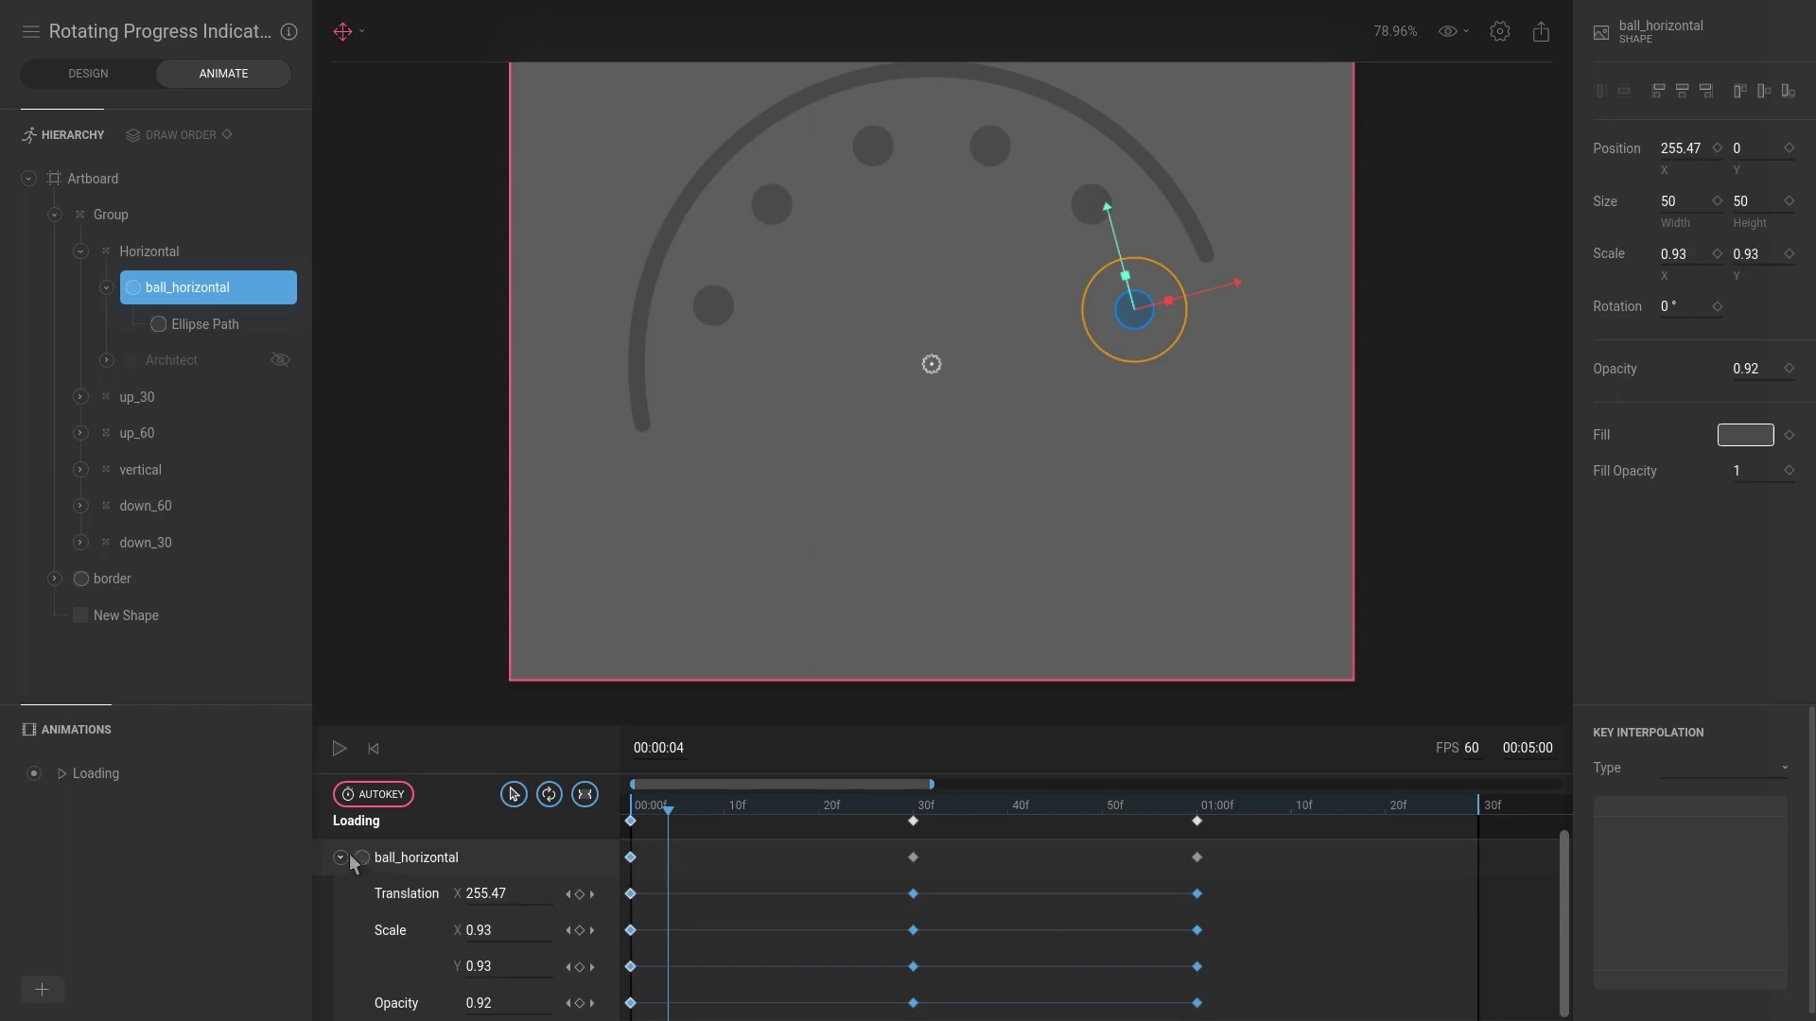
pyautogui.click(697, 809)
pyautogui.moveTo(697, 808); pyautogui.dragTo(640, 808)
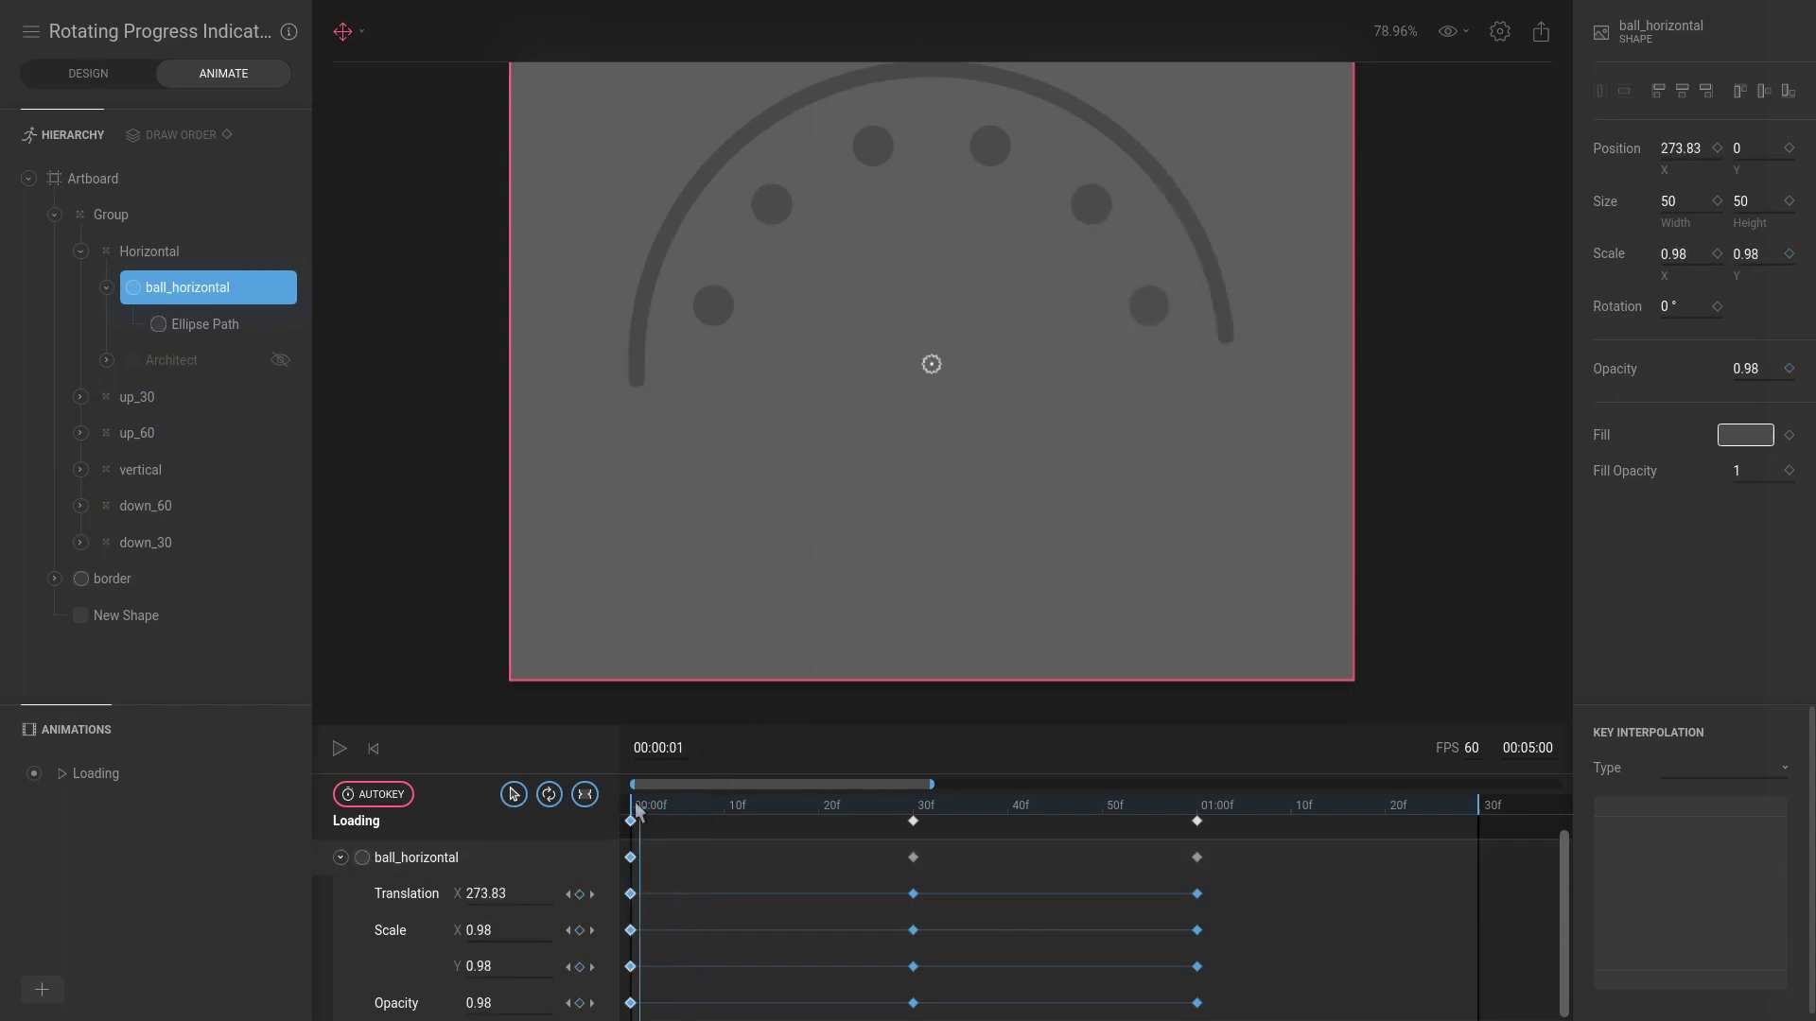
pyautogui.click(1258, 930)
pyautogui.moveTo(1258, 921); pyautogui.dragTo(621, 1020)
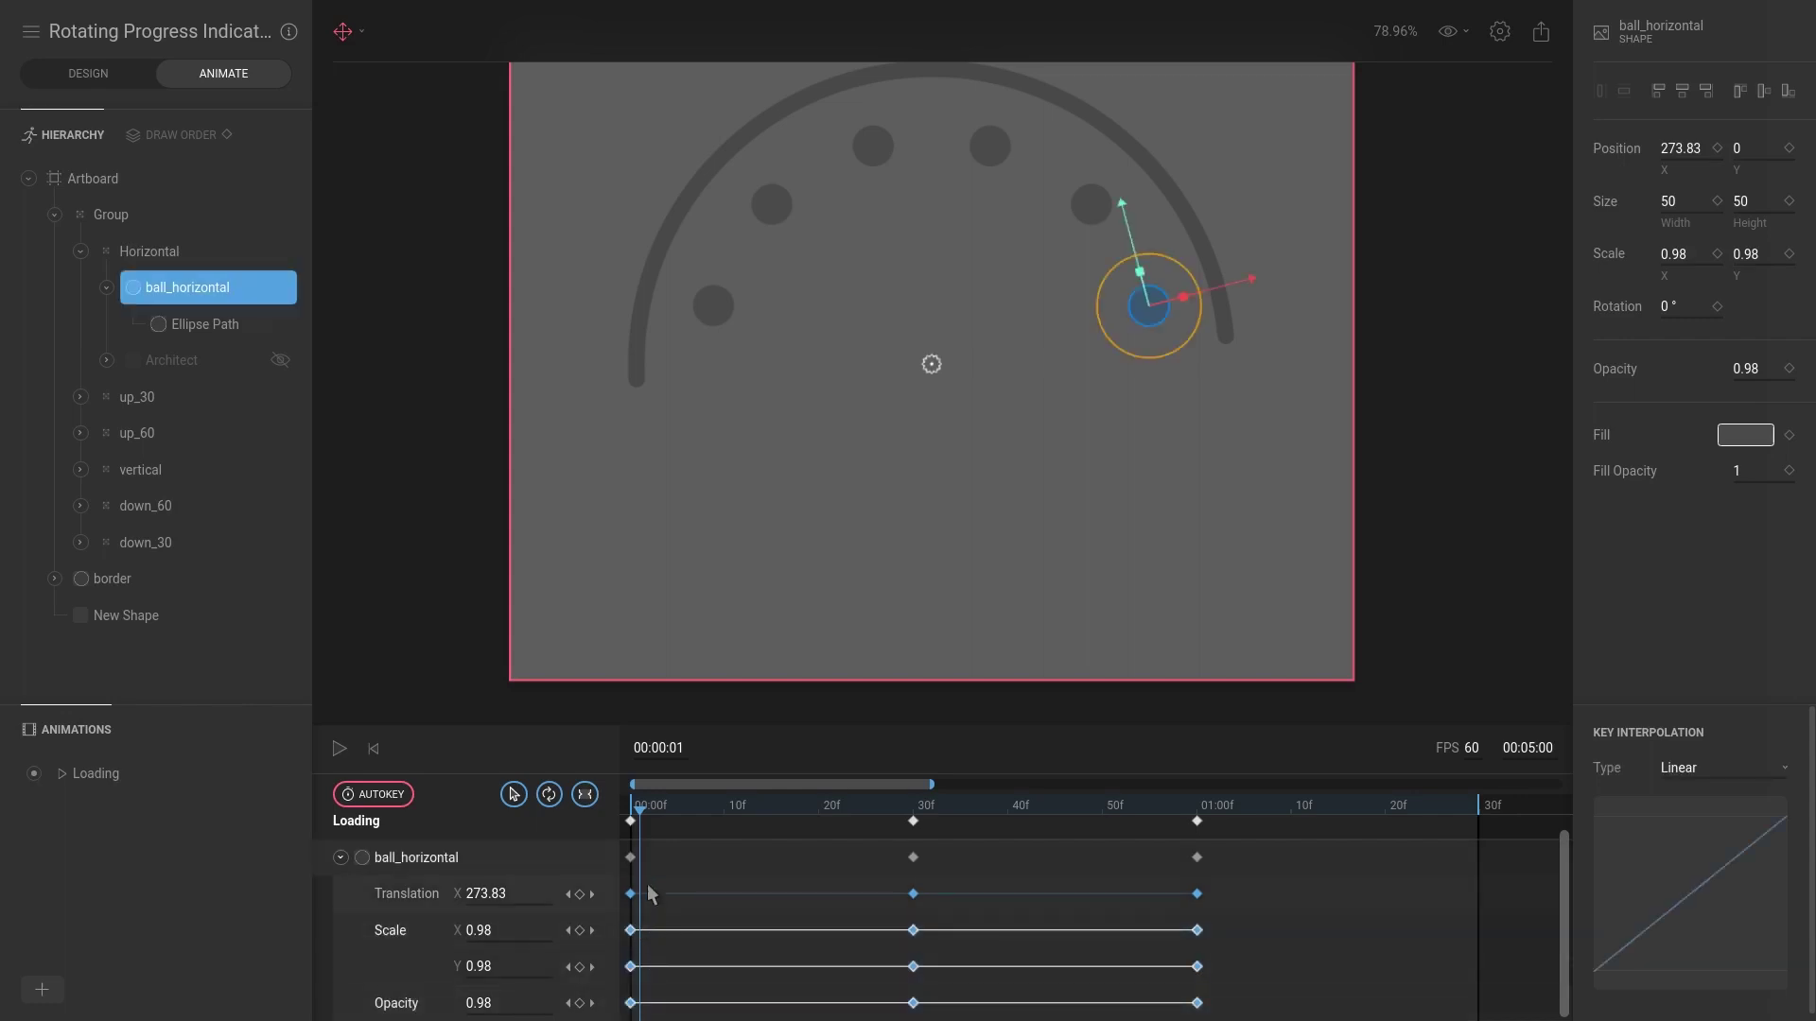
# Step: Collapse ball_horizontal's property tracks, clear the selection, and reselect ball_horizontal
pyautogui.scroll(1, 371, 854)
pyautogui.click(409, 870)
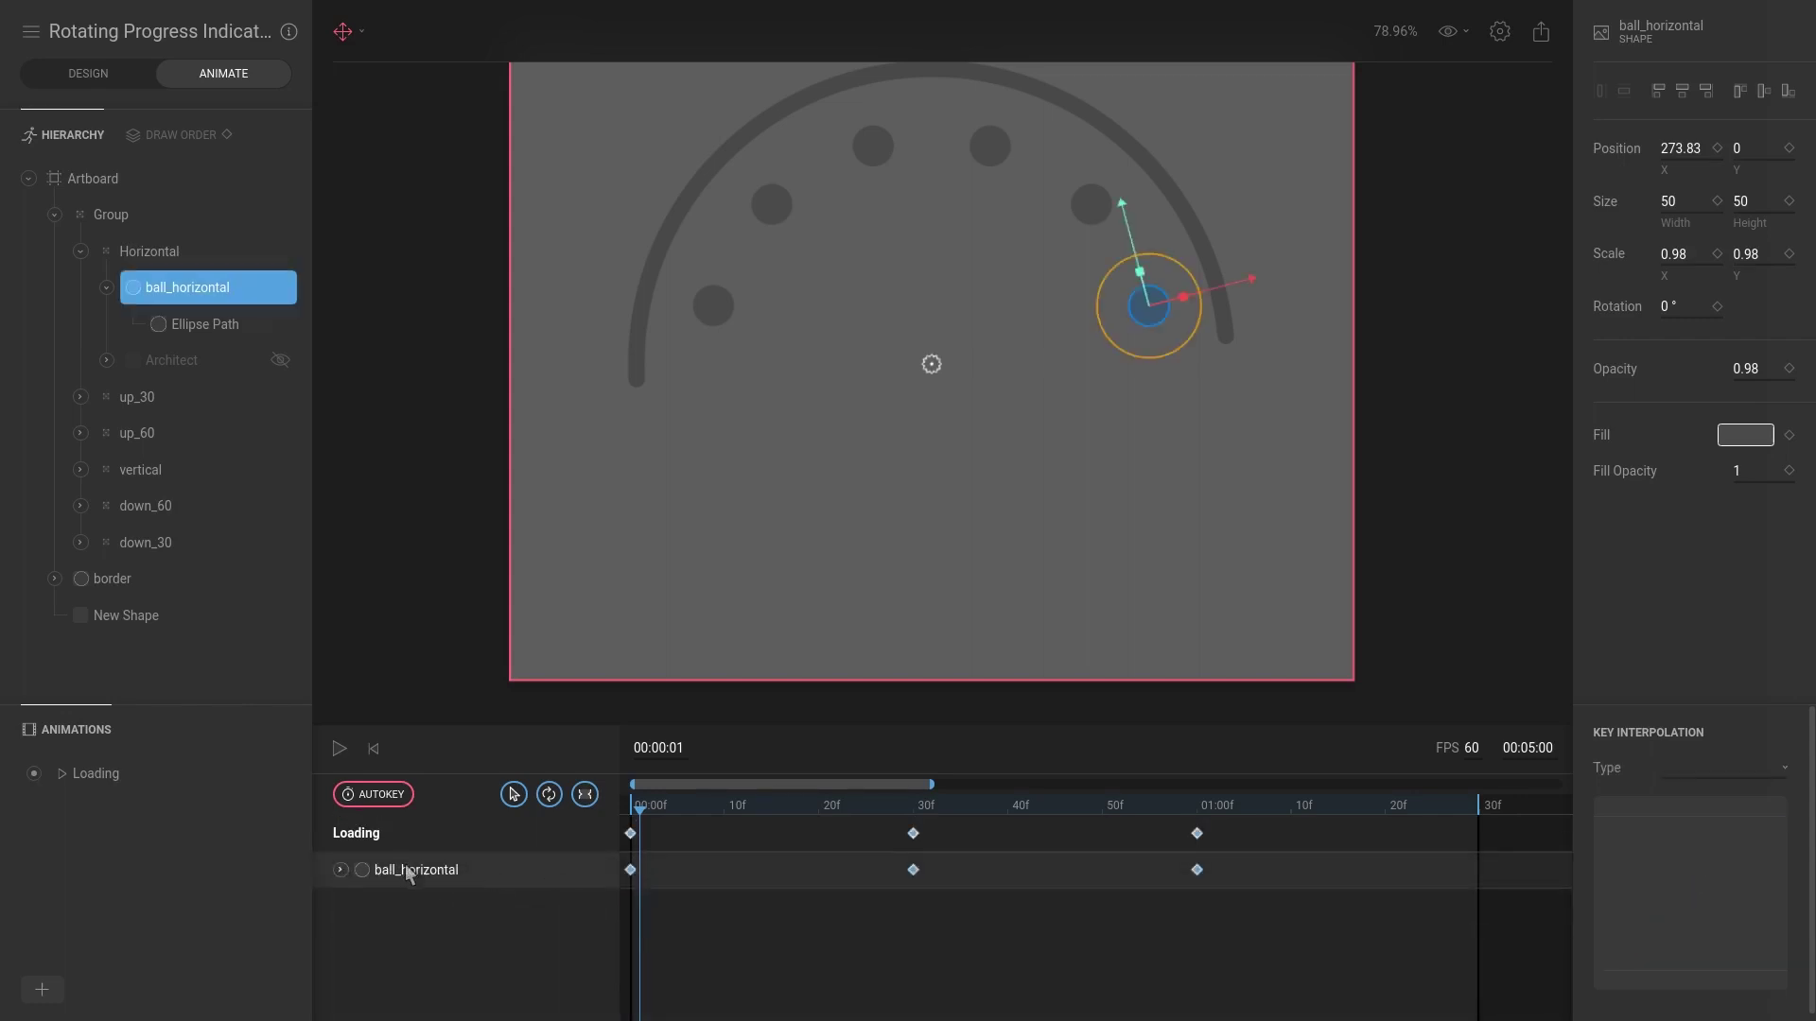
pyautogui.click(815, 978)
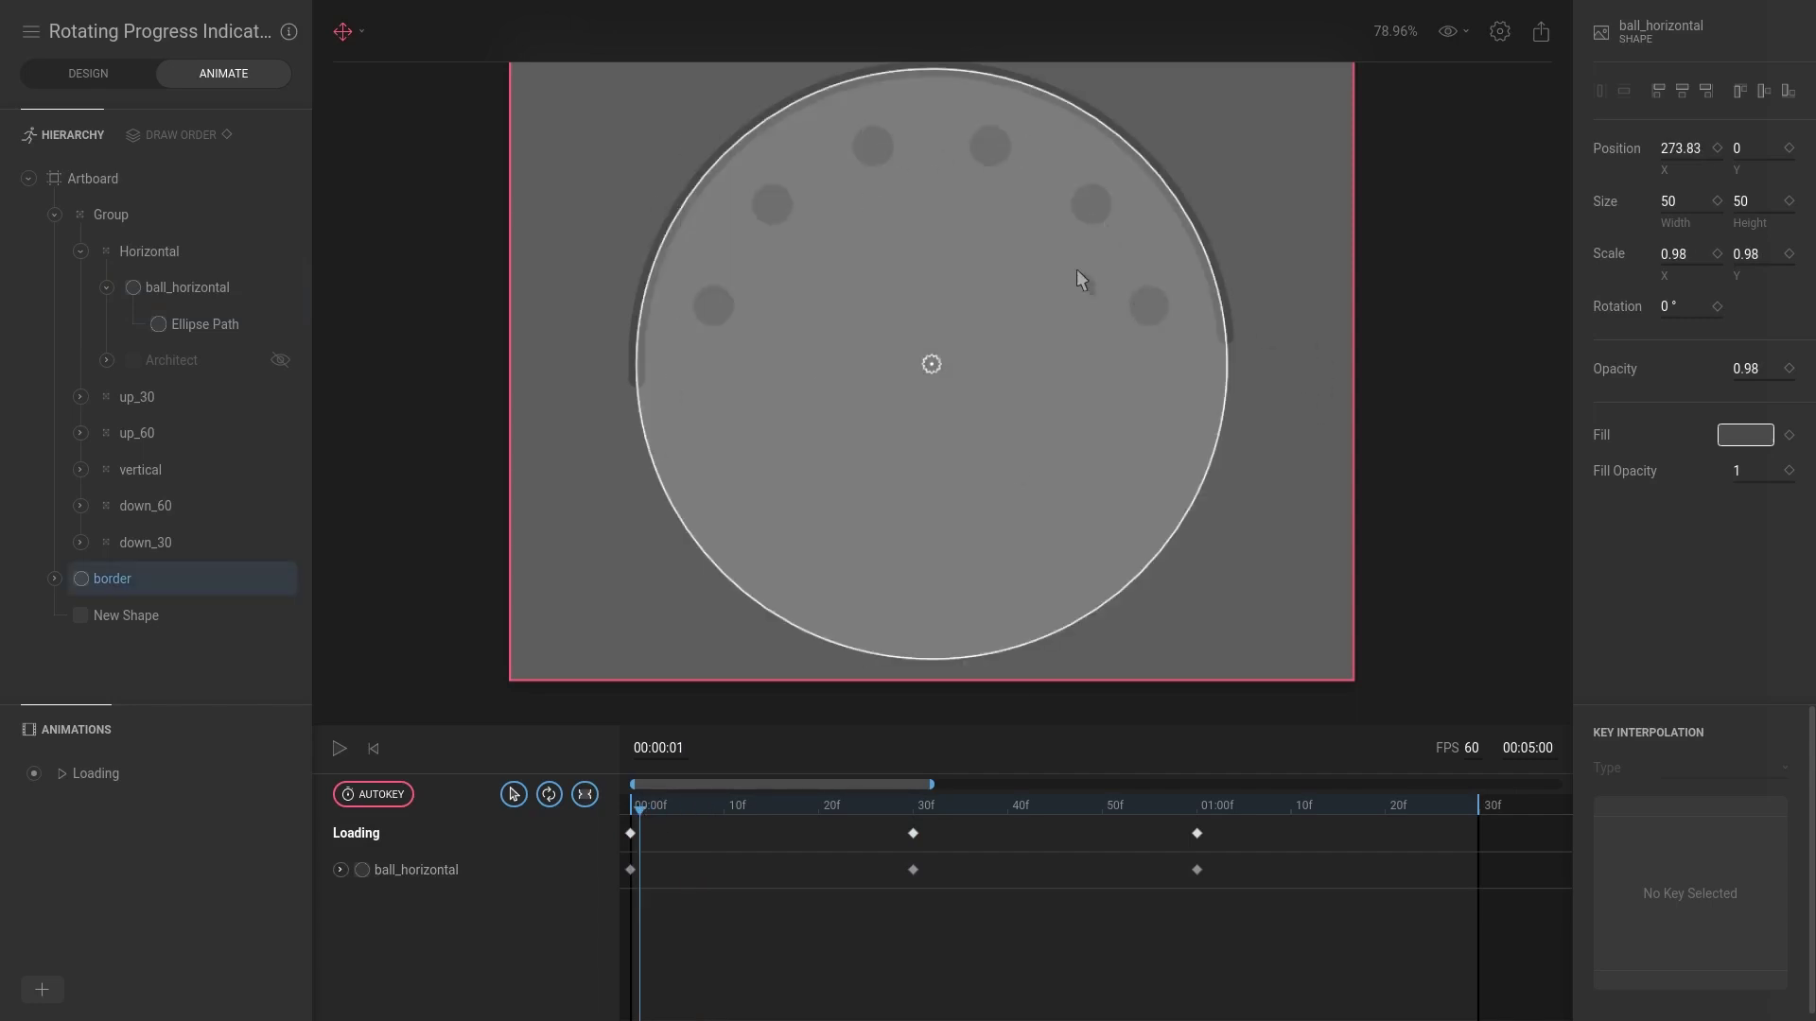
pyautogui.click(477, 871)
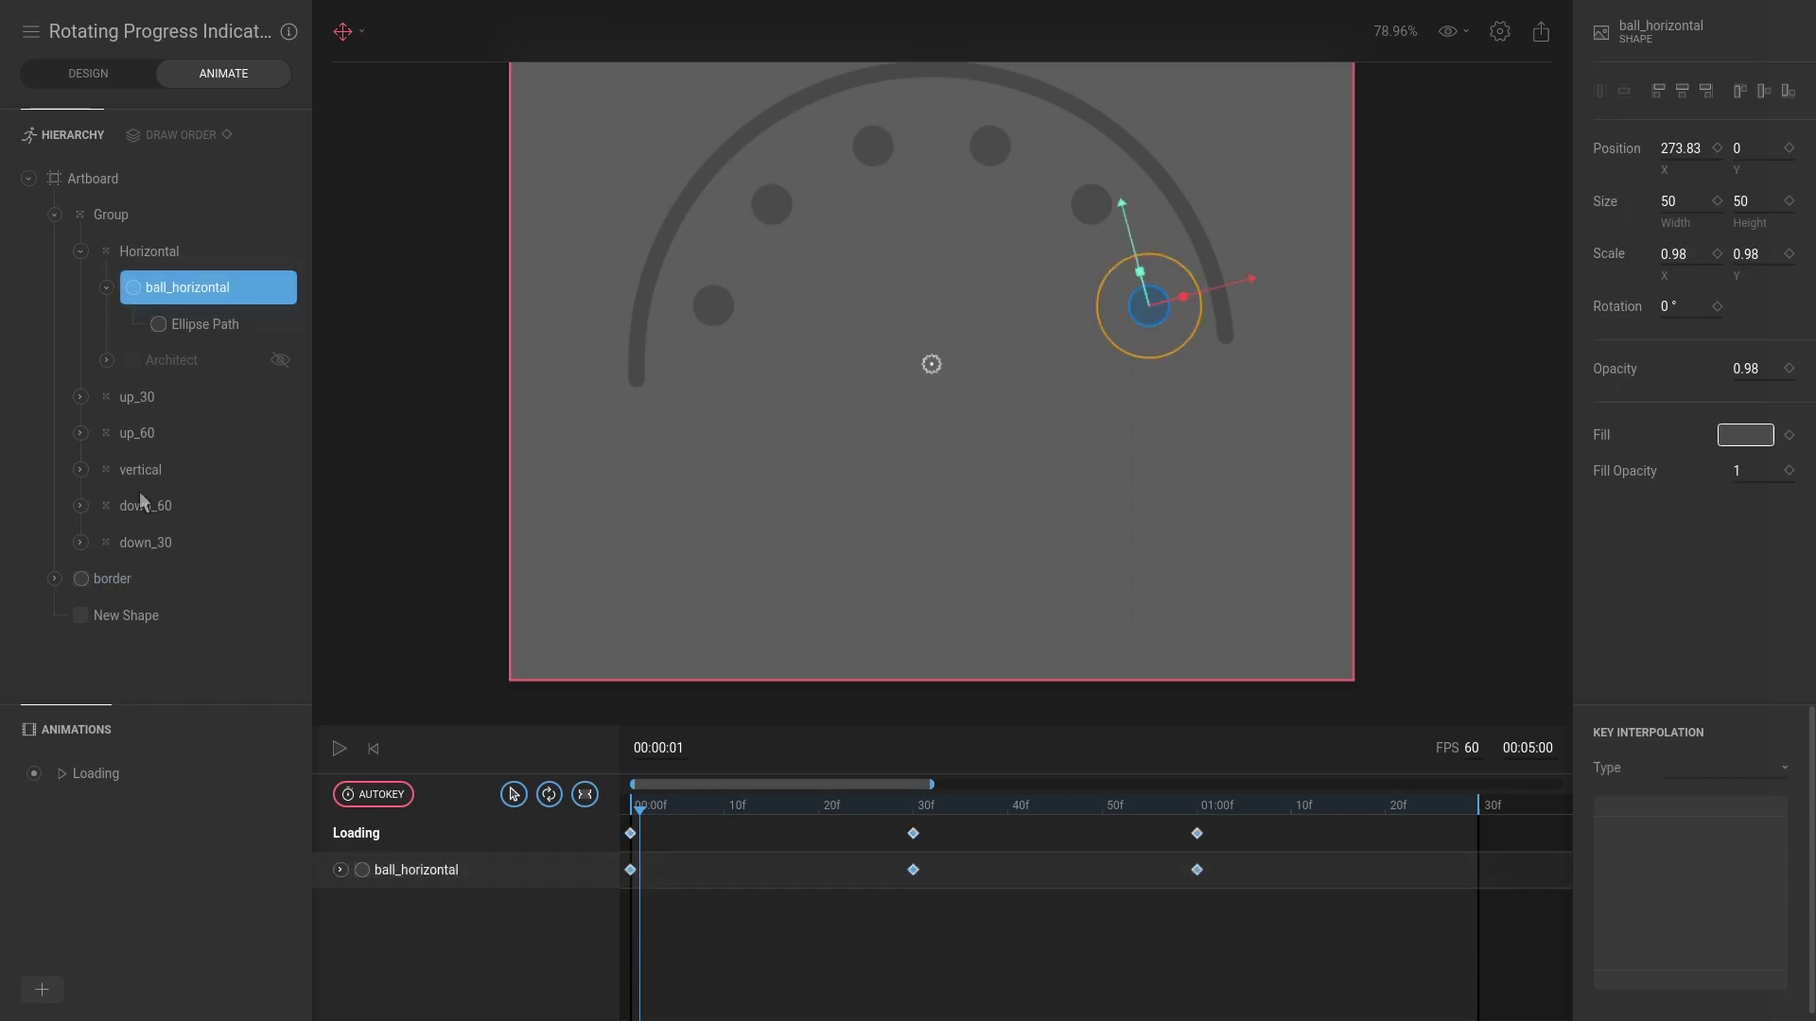
# Step: Expand up_30, select ball_up_30 and scrub through its motion
pyautogui.click(80, 397)
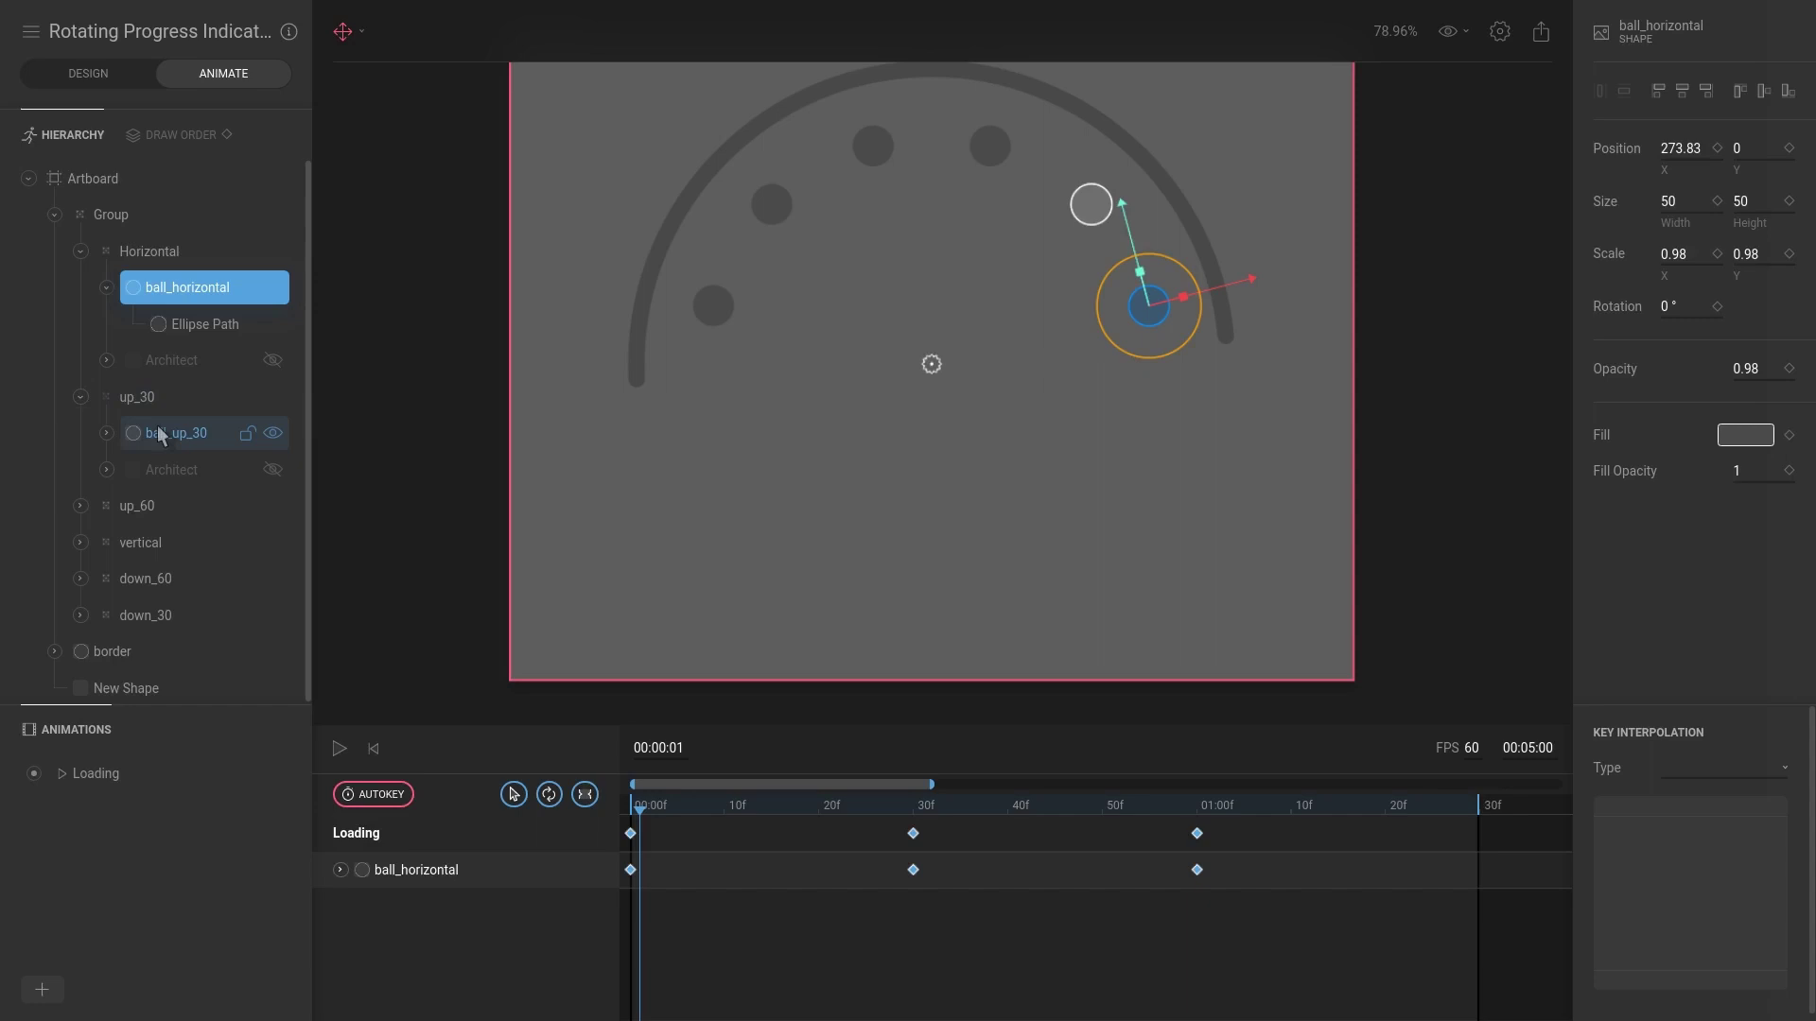
pyautogui.click(161, 434)
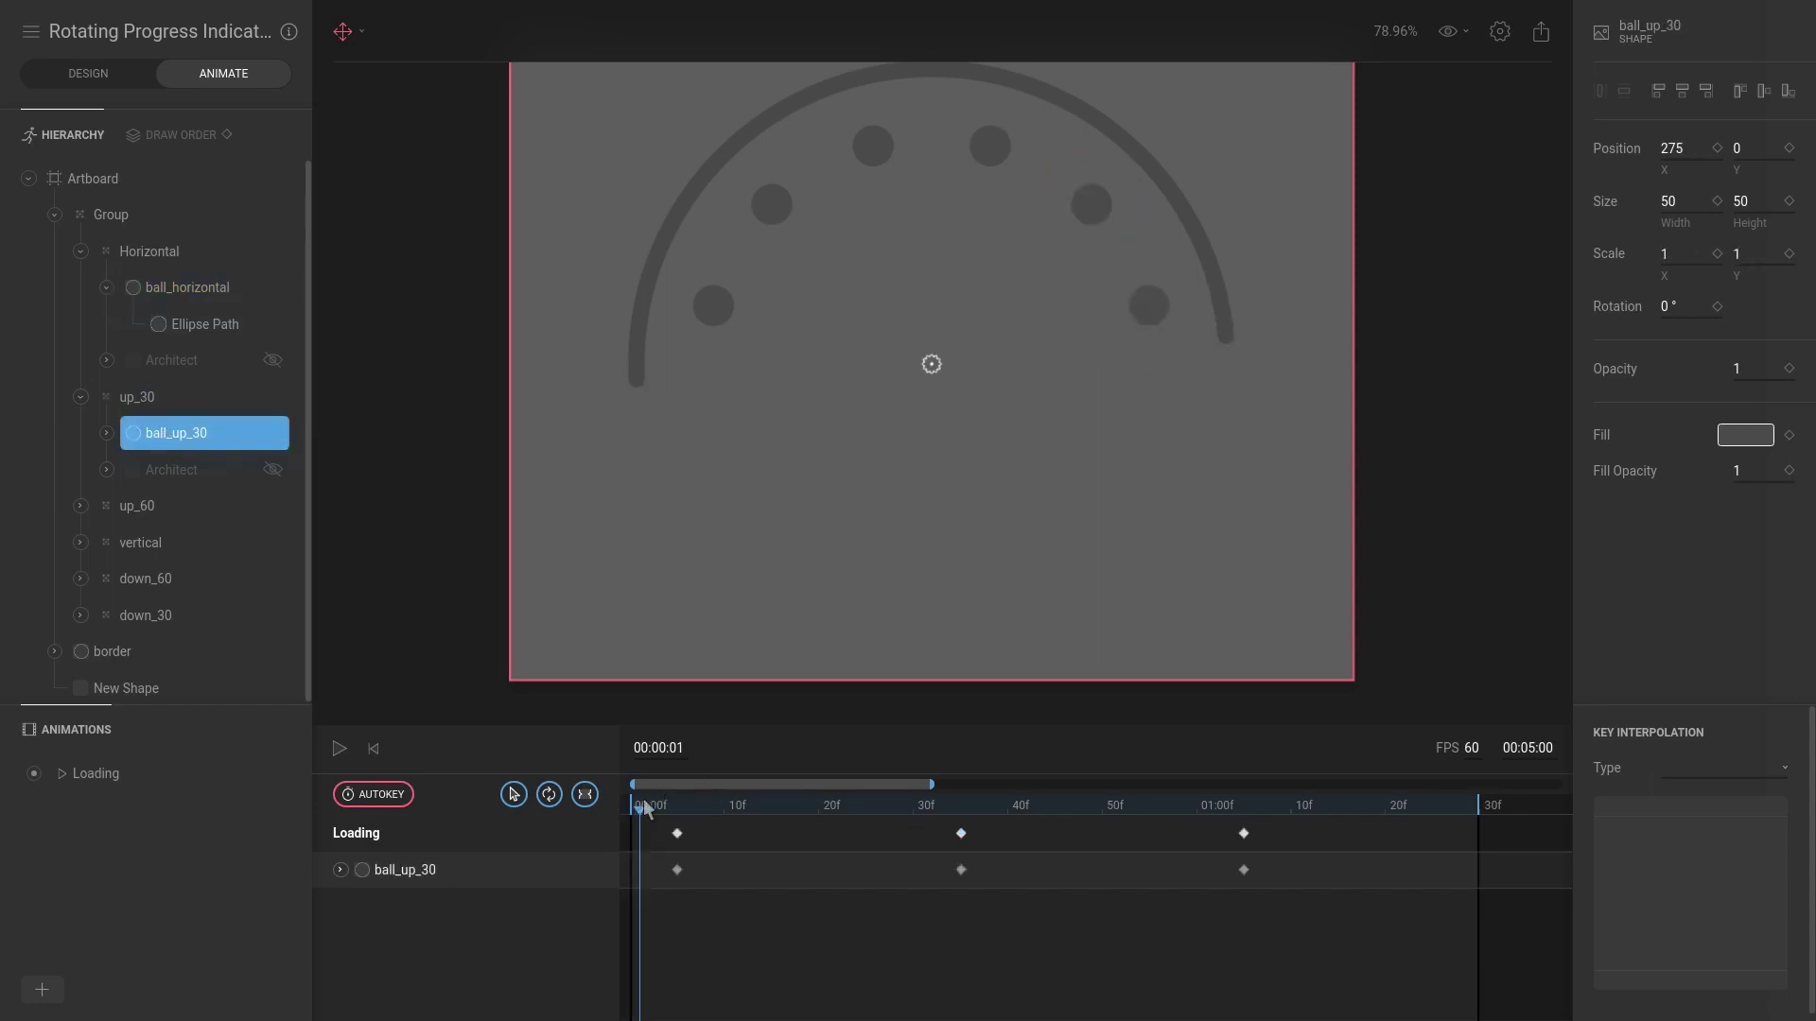
pyautogui.moveTo(644, 809); pyautogui.dragTo(678, 807)
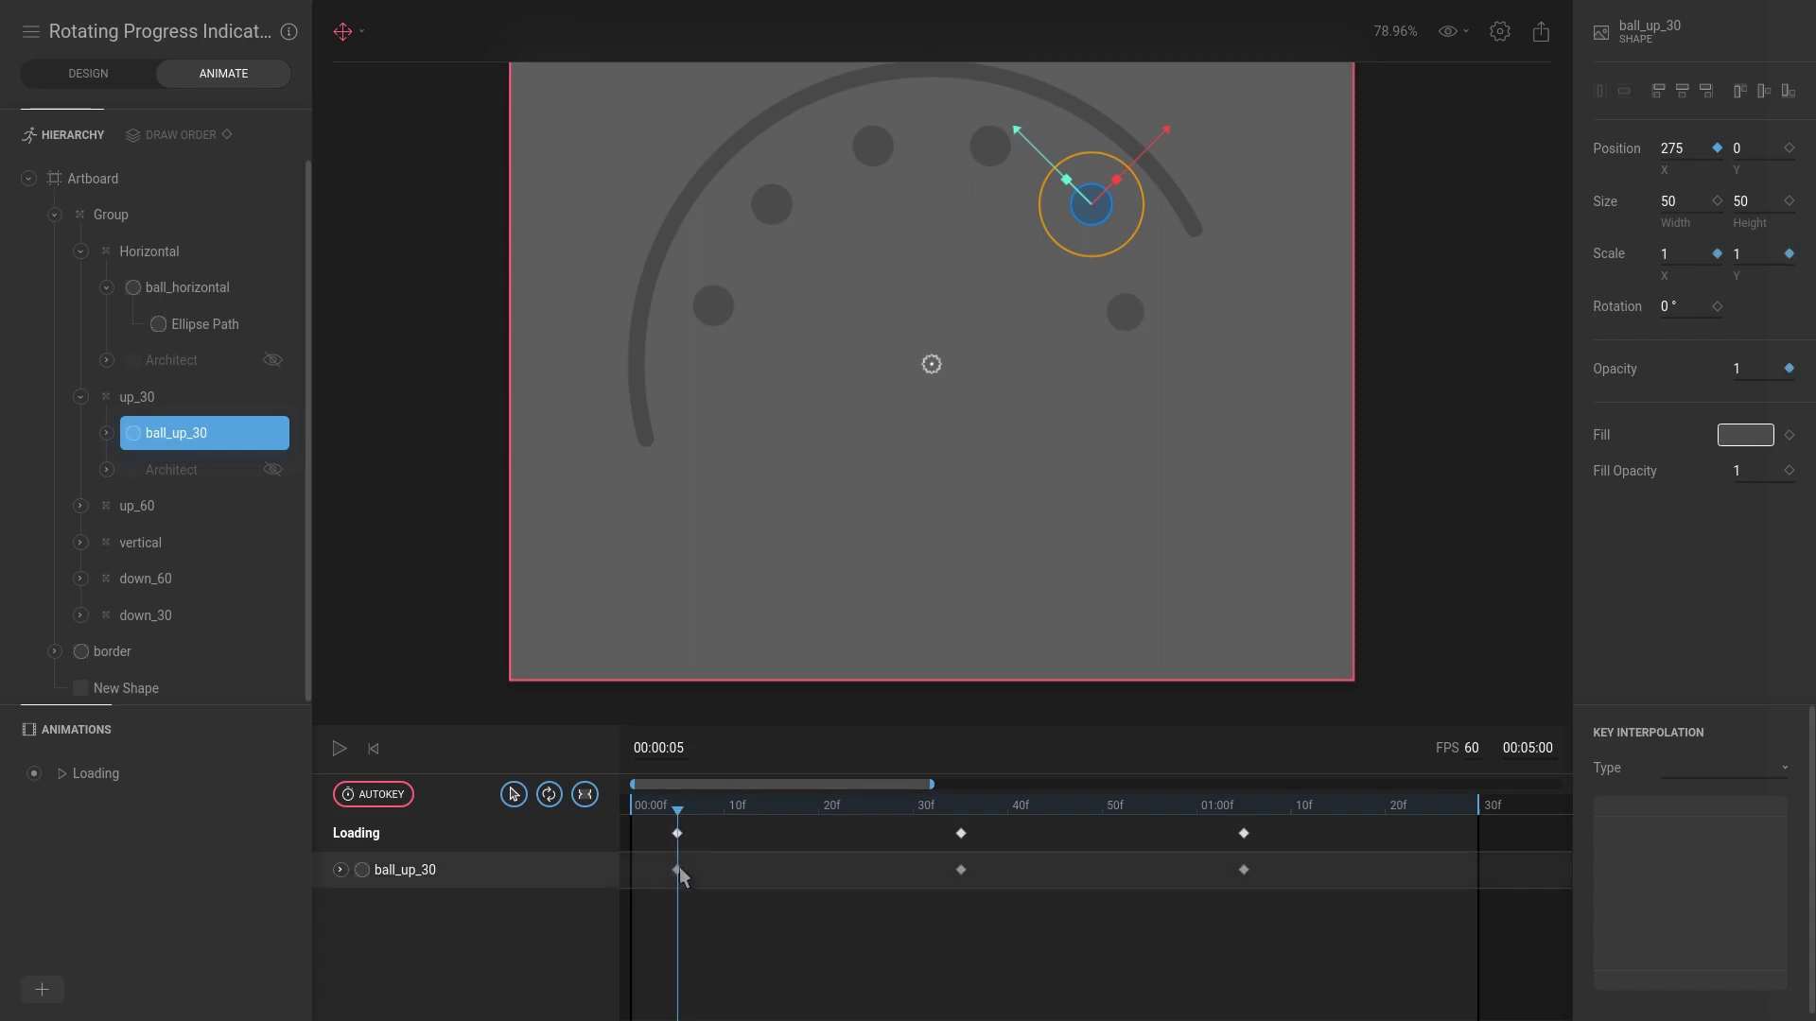
pyautogui.moveTo(678, 818)
pyautogui.mouseDown()
pyautogui.moveTo(797, 815)
pyautogui.moveTo(677, 819)
pyautogui.mouseUp()
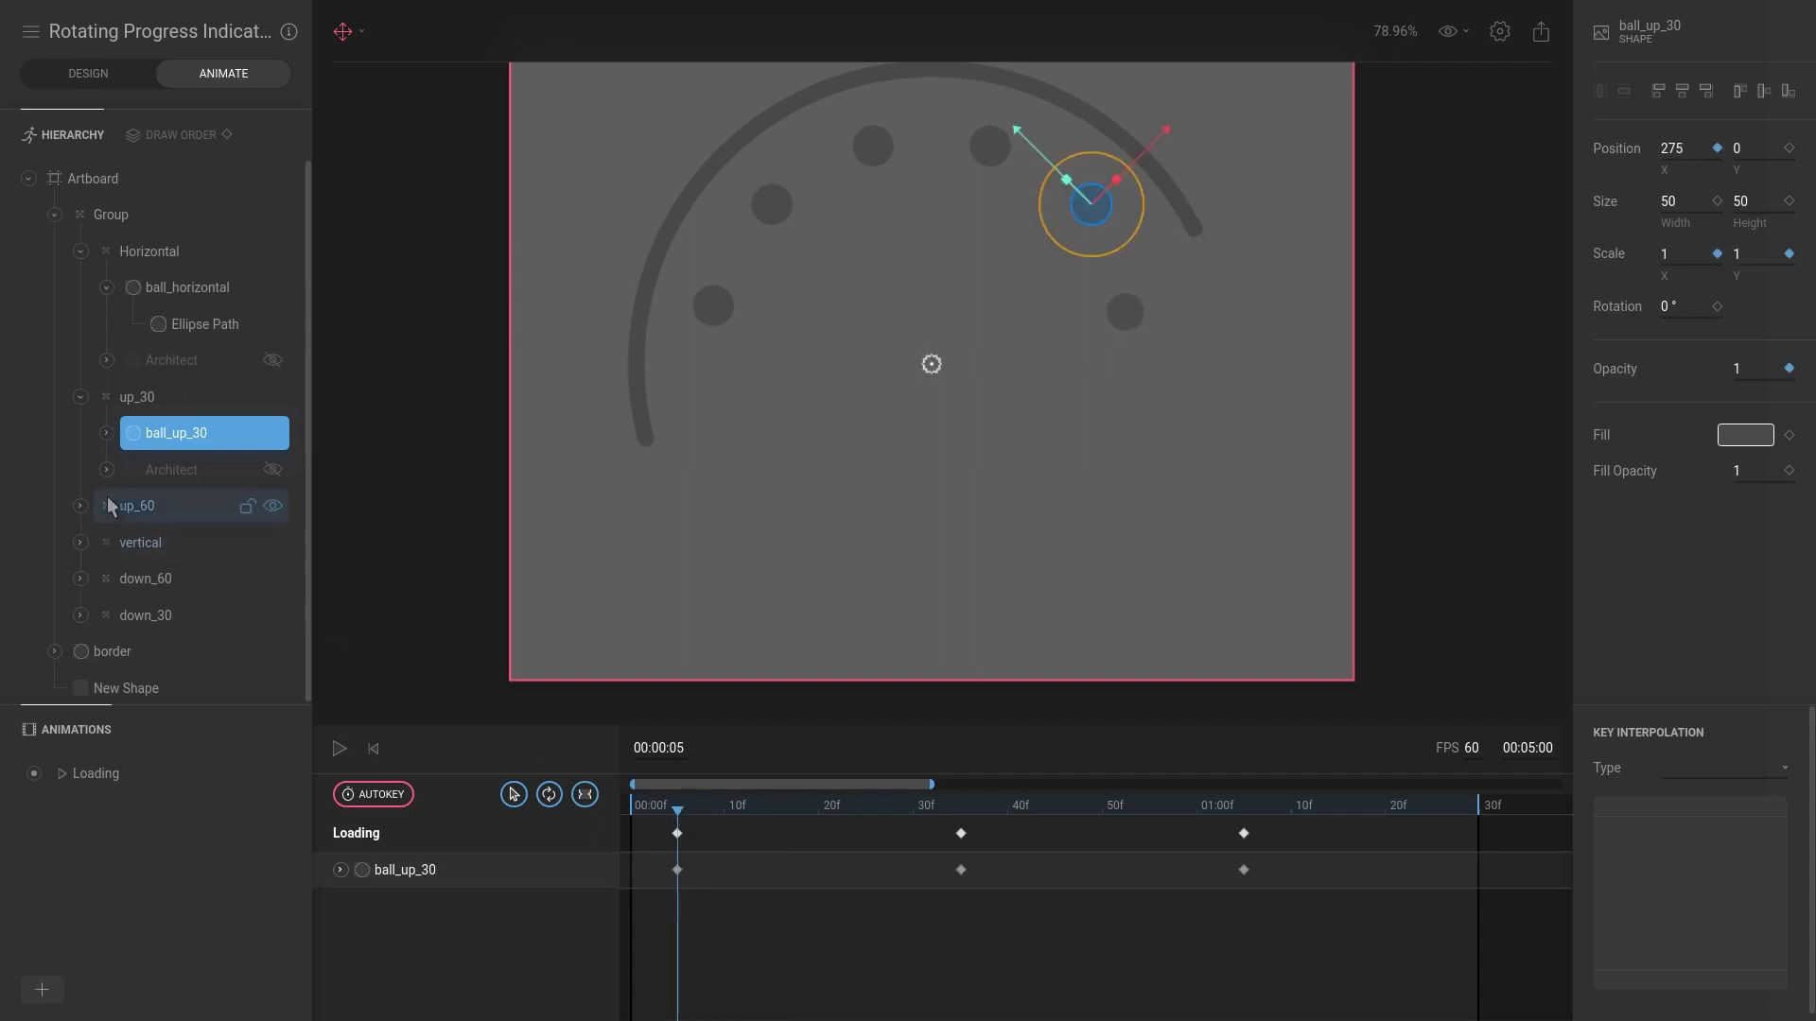
# Step: Expand each group in turn to inspect ball_up_60, ball_vertcial, ball_down_60 and ball_down_30
pyautogui.click(81, 508)
pyautogui.click(123, 543)
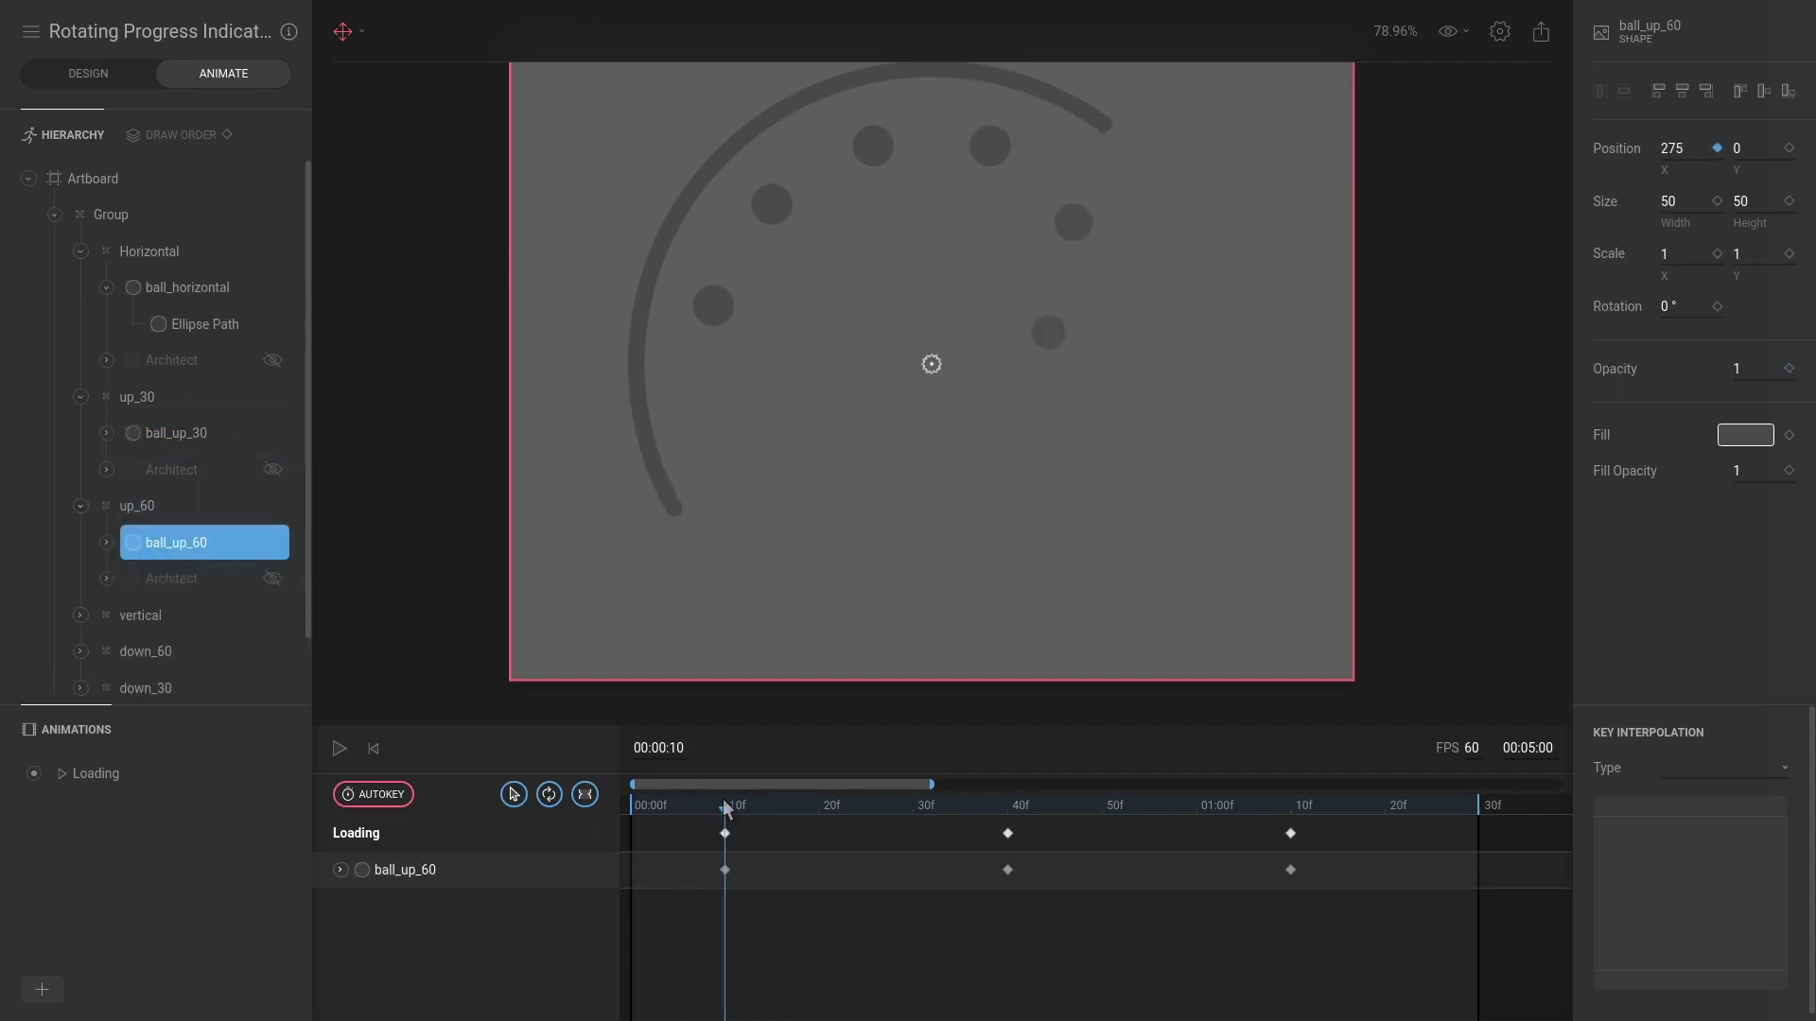
pyautogui.click(80, 615)
pyautogui.click(161, 651)
pyautogui.scroll(-3, 151, 644)
pyautogui.click(81, 576)
pyautogui.click(171, 613)
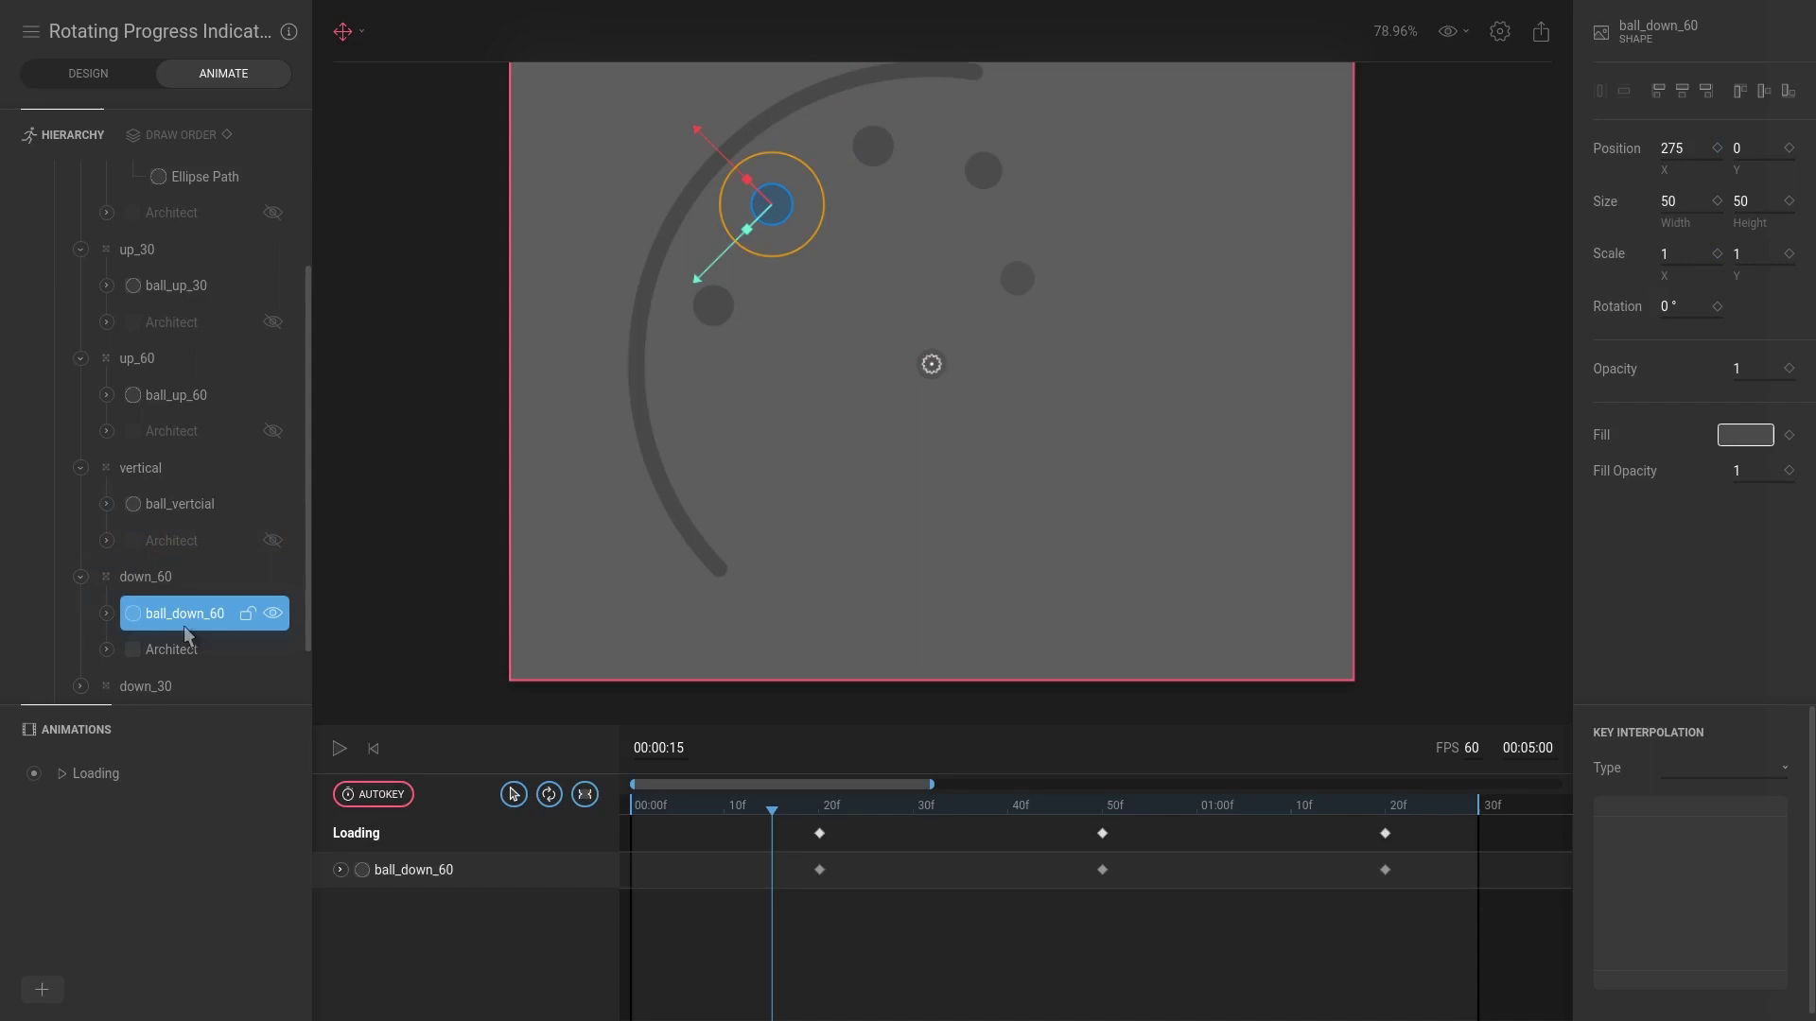
pyautogui.click(821, 811)
pyautogui.scroll(-2, 89, 620)
pyautogui.click(80, 614)
pyautogui.click(170, 650)
# Step: Rewind, play and stop the full Loading animation, then scrub back toward the start
pyautogui.moveTo(819, 811); pyautogui.dragTo(632, 806)
pyautogui.press('space')
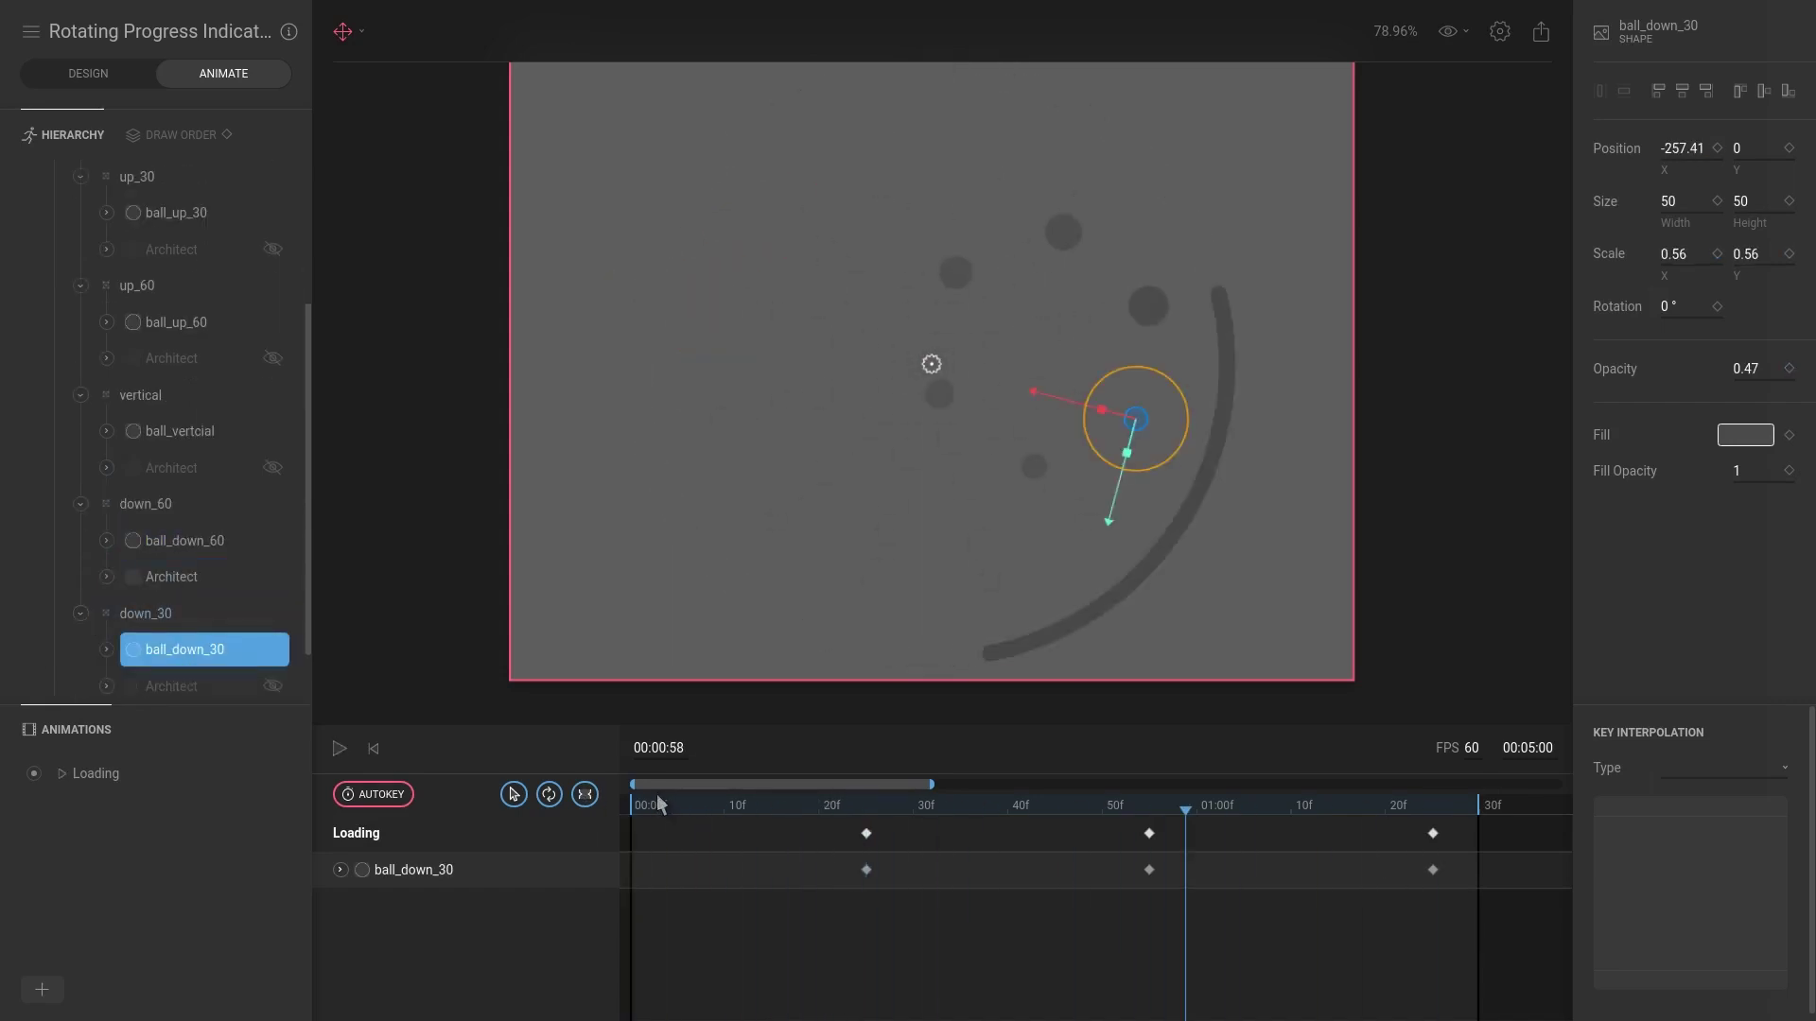
pyautogui.press('space')
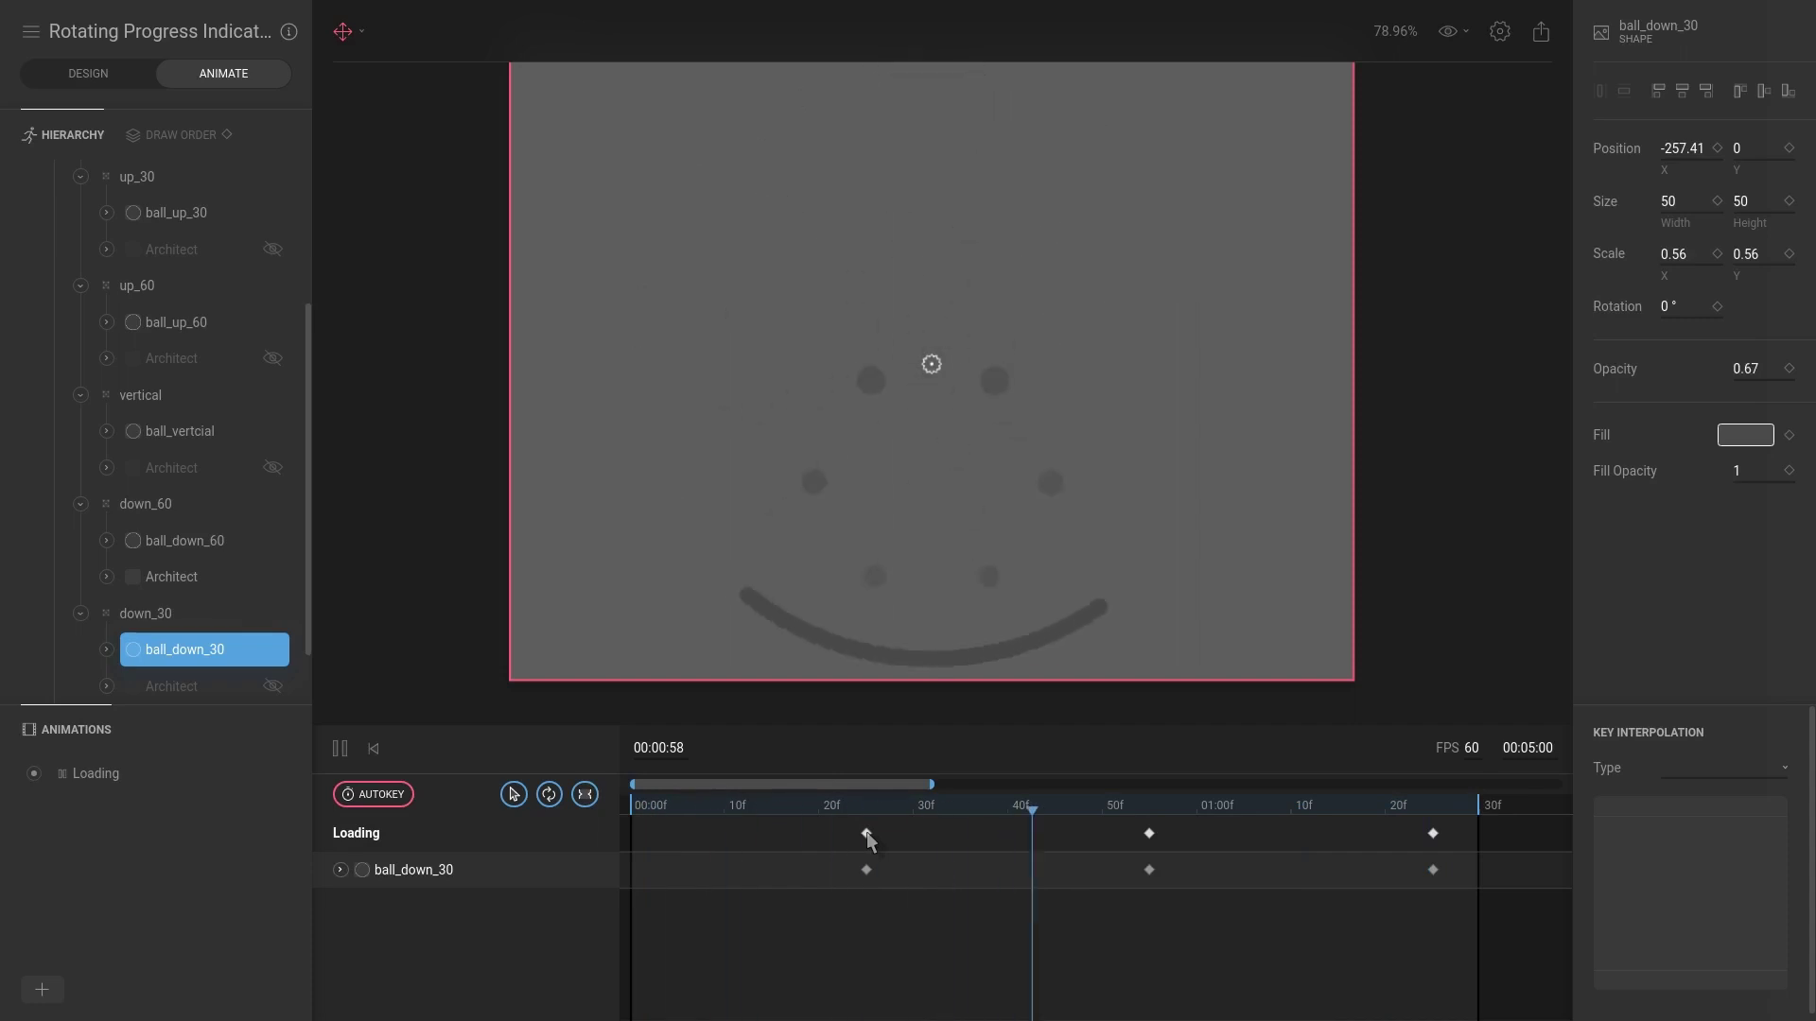
pyautogui.press('space')
pyautogui.moveTo(781, 813); pyautogui.dragTo(549, 751)
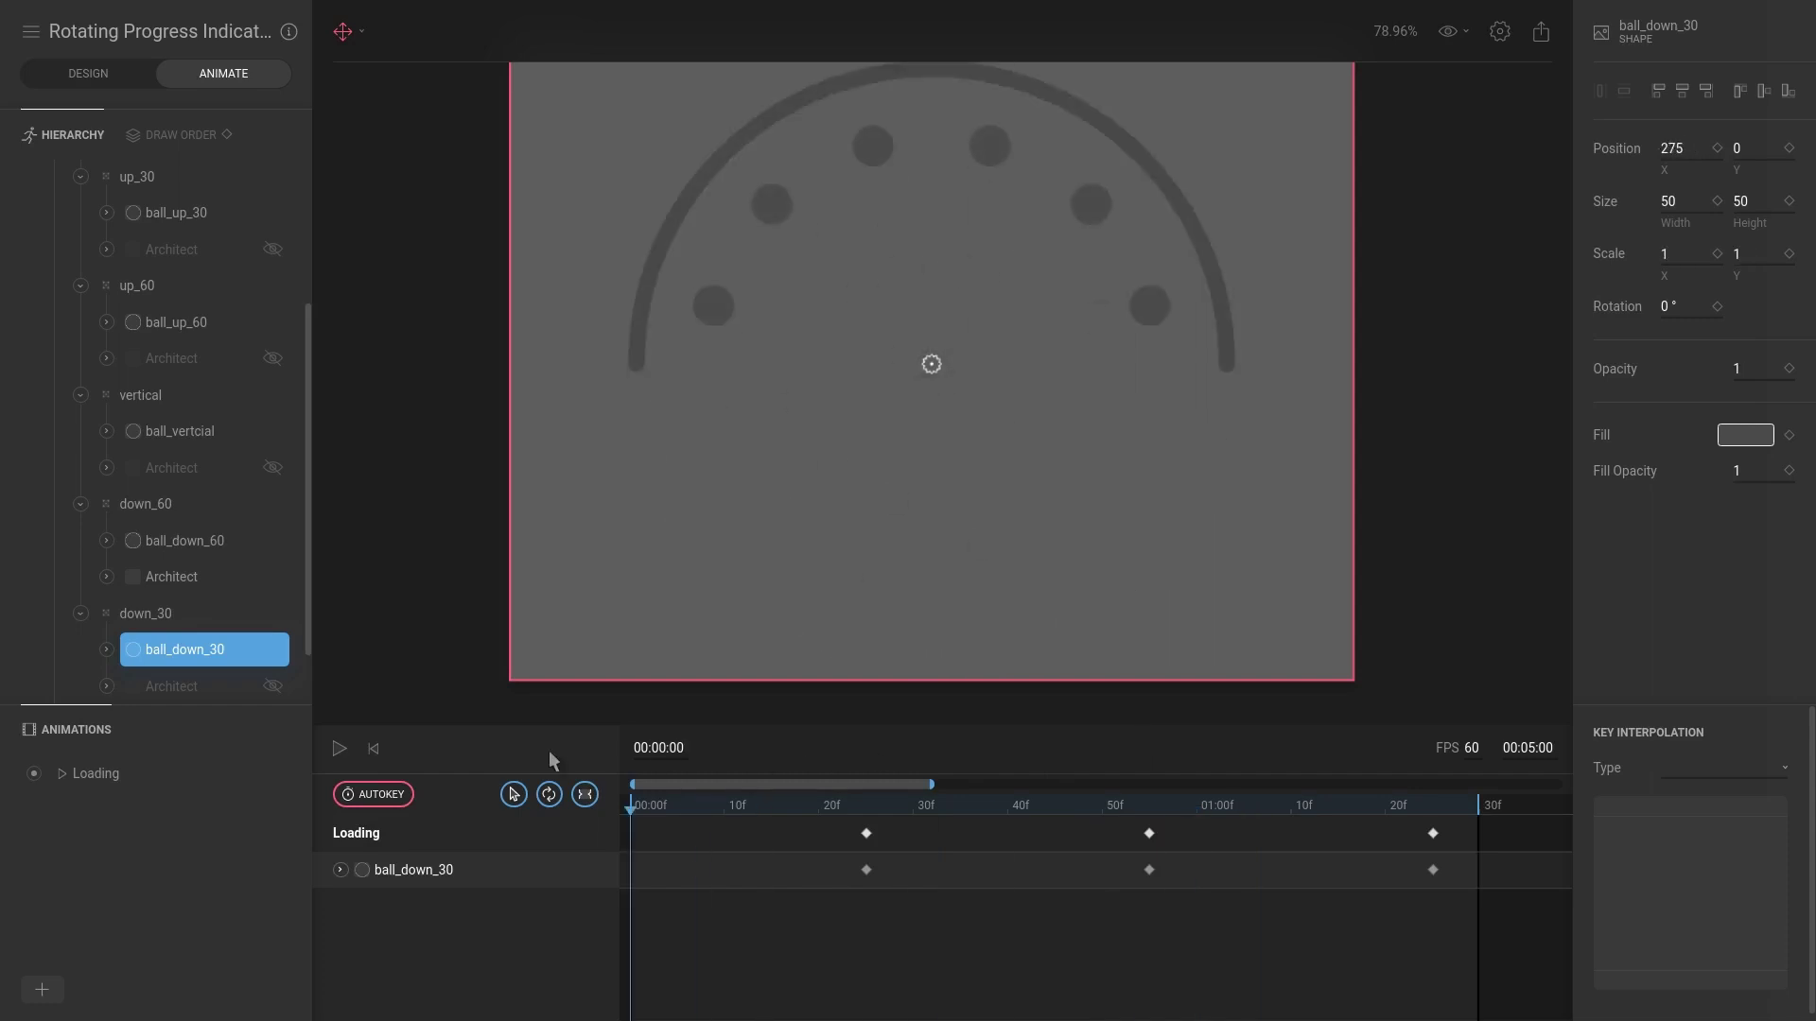
# Step: Switch to design mode and select the border circle
pyautogui.click(66, 64)
pyautogui.scroll(-1, 199, 558)
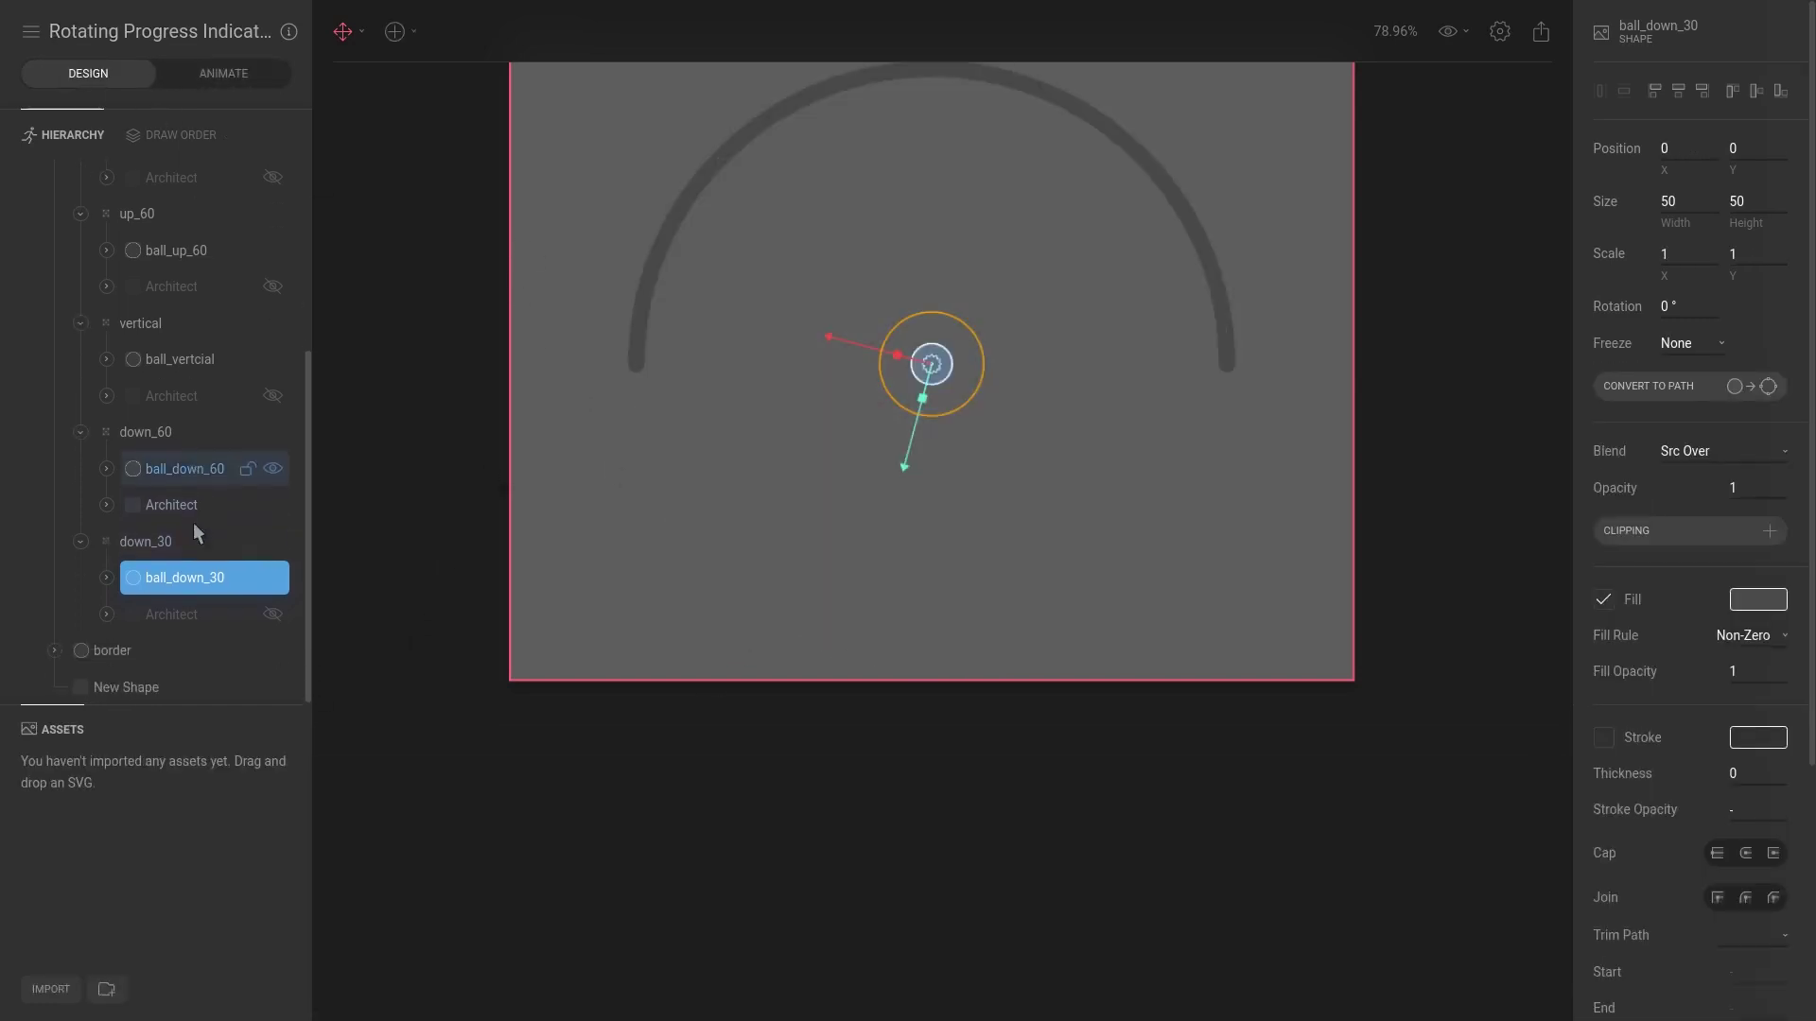
pyautogui.click(112, 645)
pyautogui.click(505, 386)
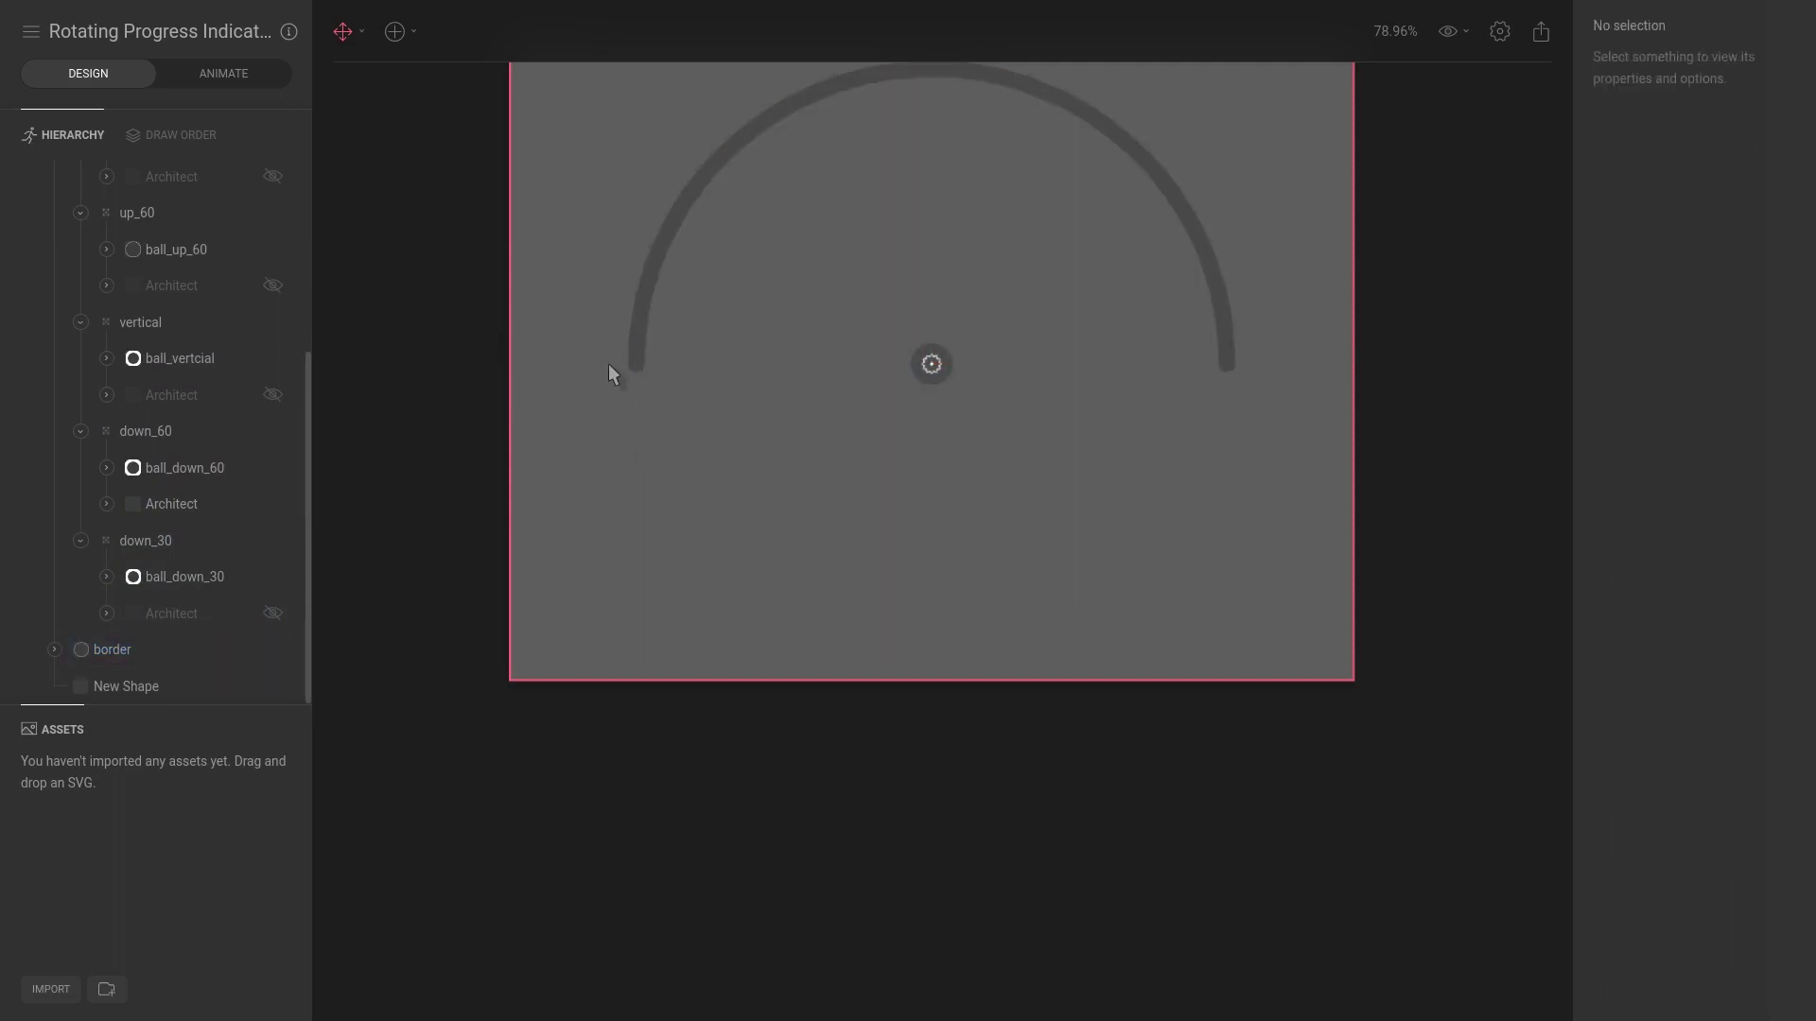
pyautogui.click(651, 333)
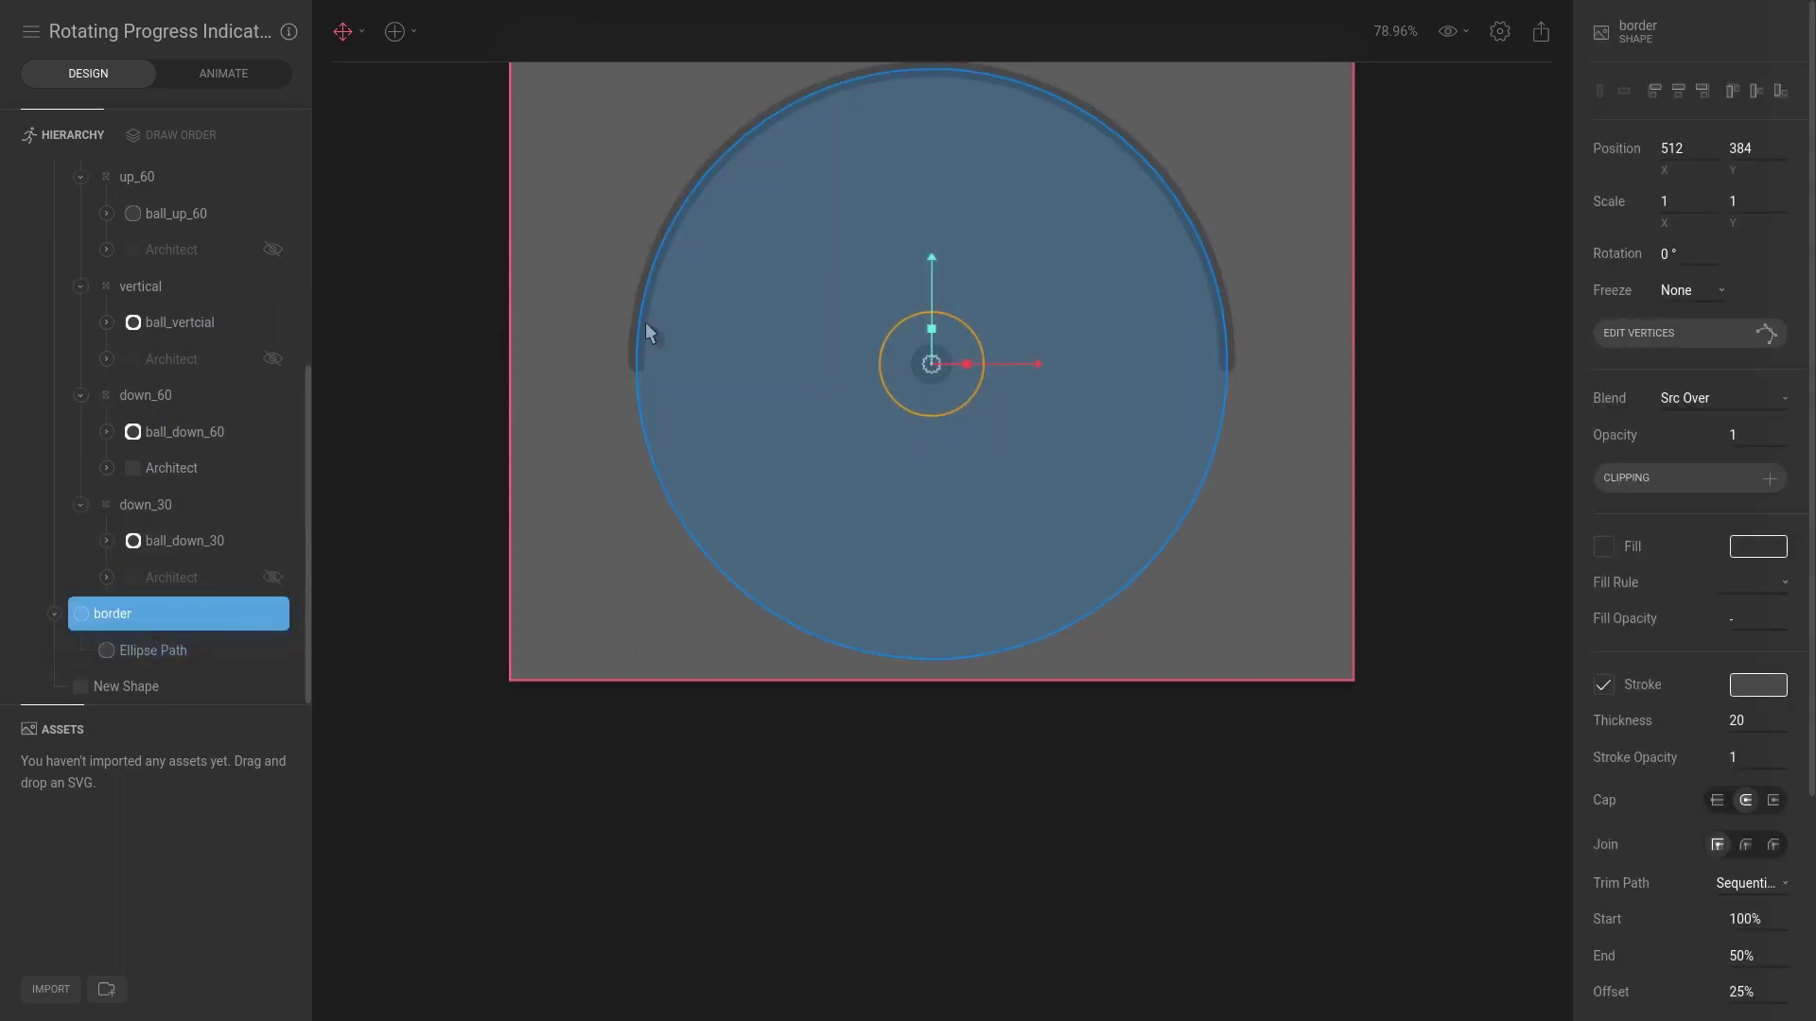
pyautogui.scroll(5, 1258, 360)
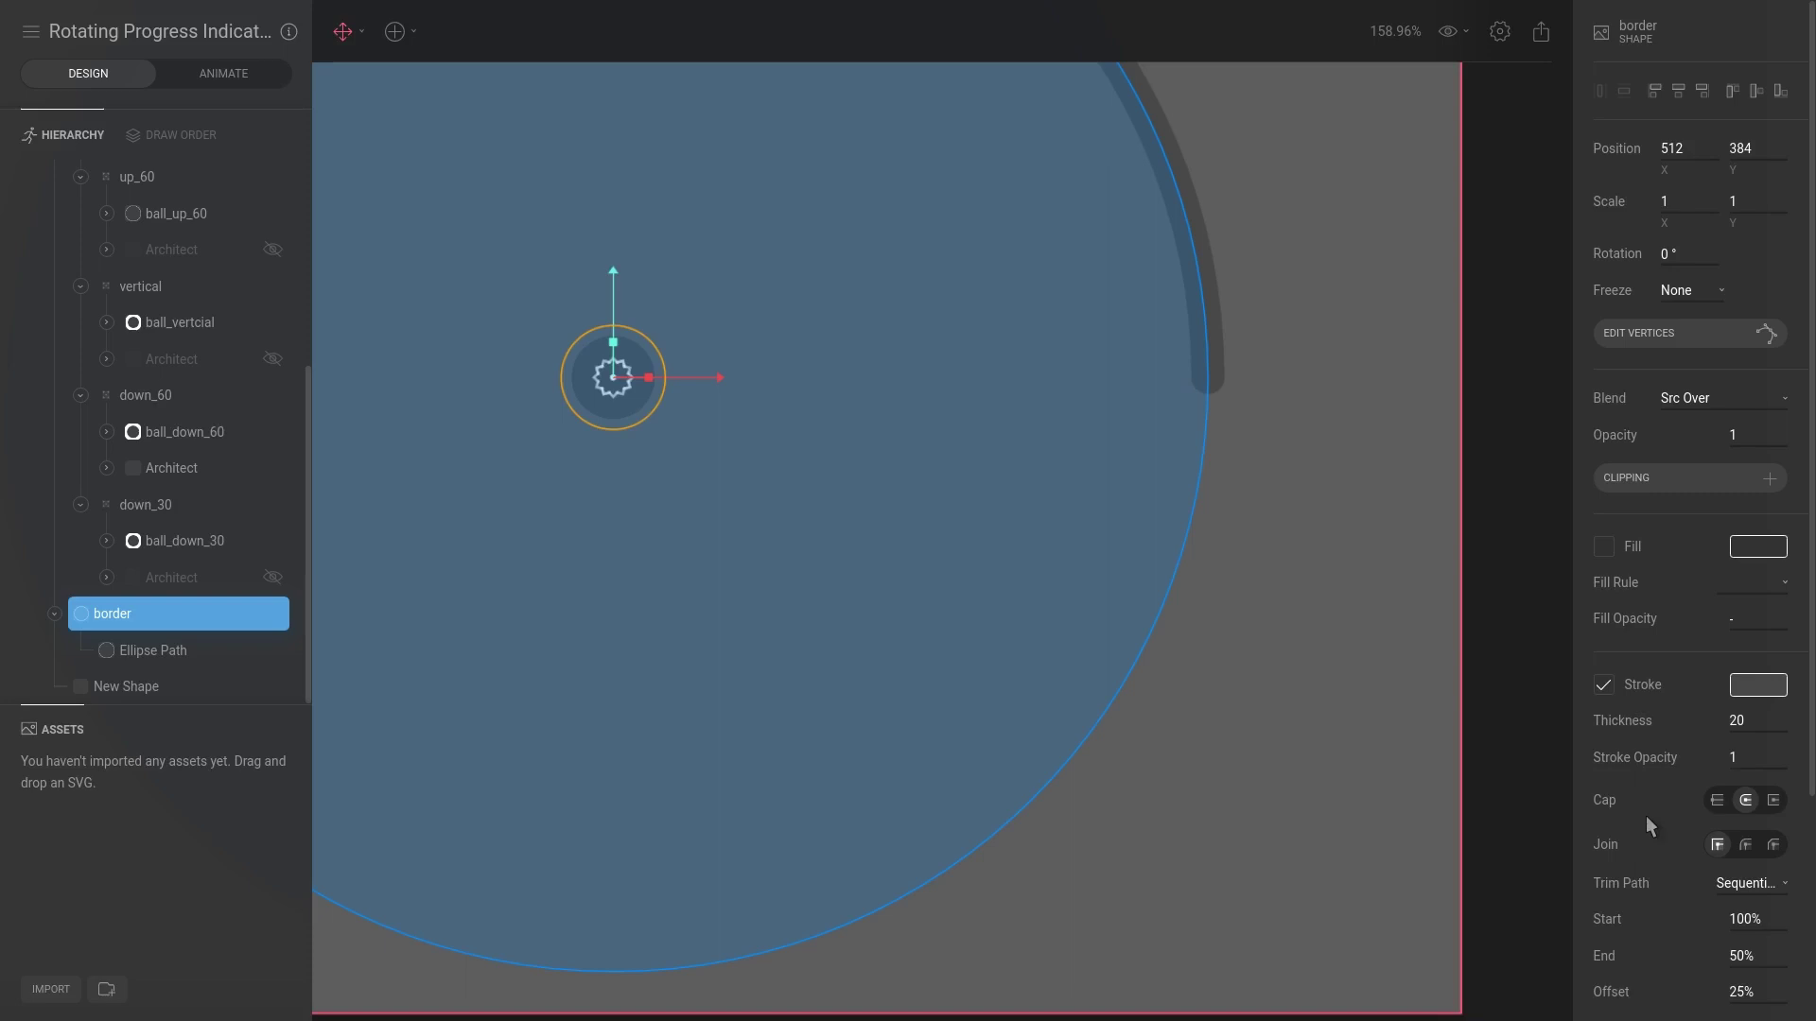
# Step: Change the border stroke's cap to butt, restore it to round, and zoom out to the whole artboard
pyautogui.click(1718, 801)
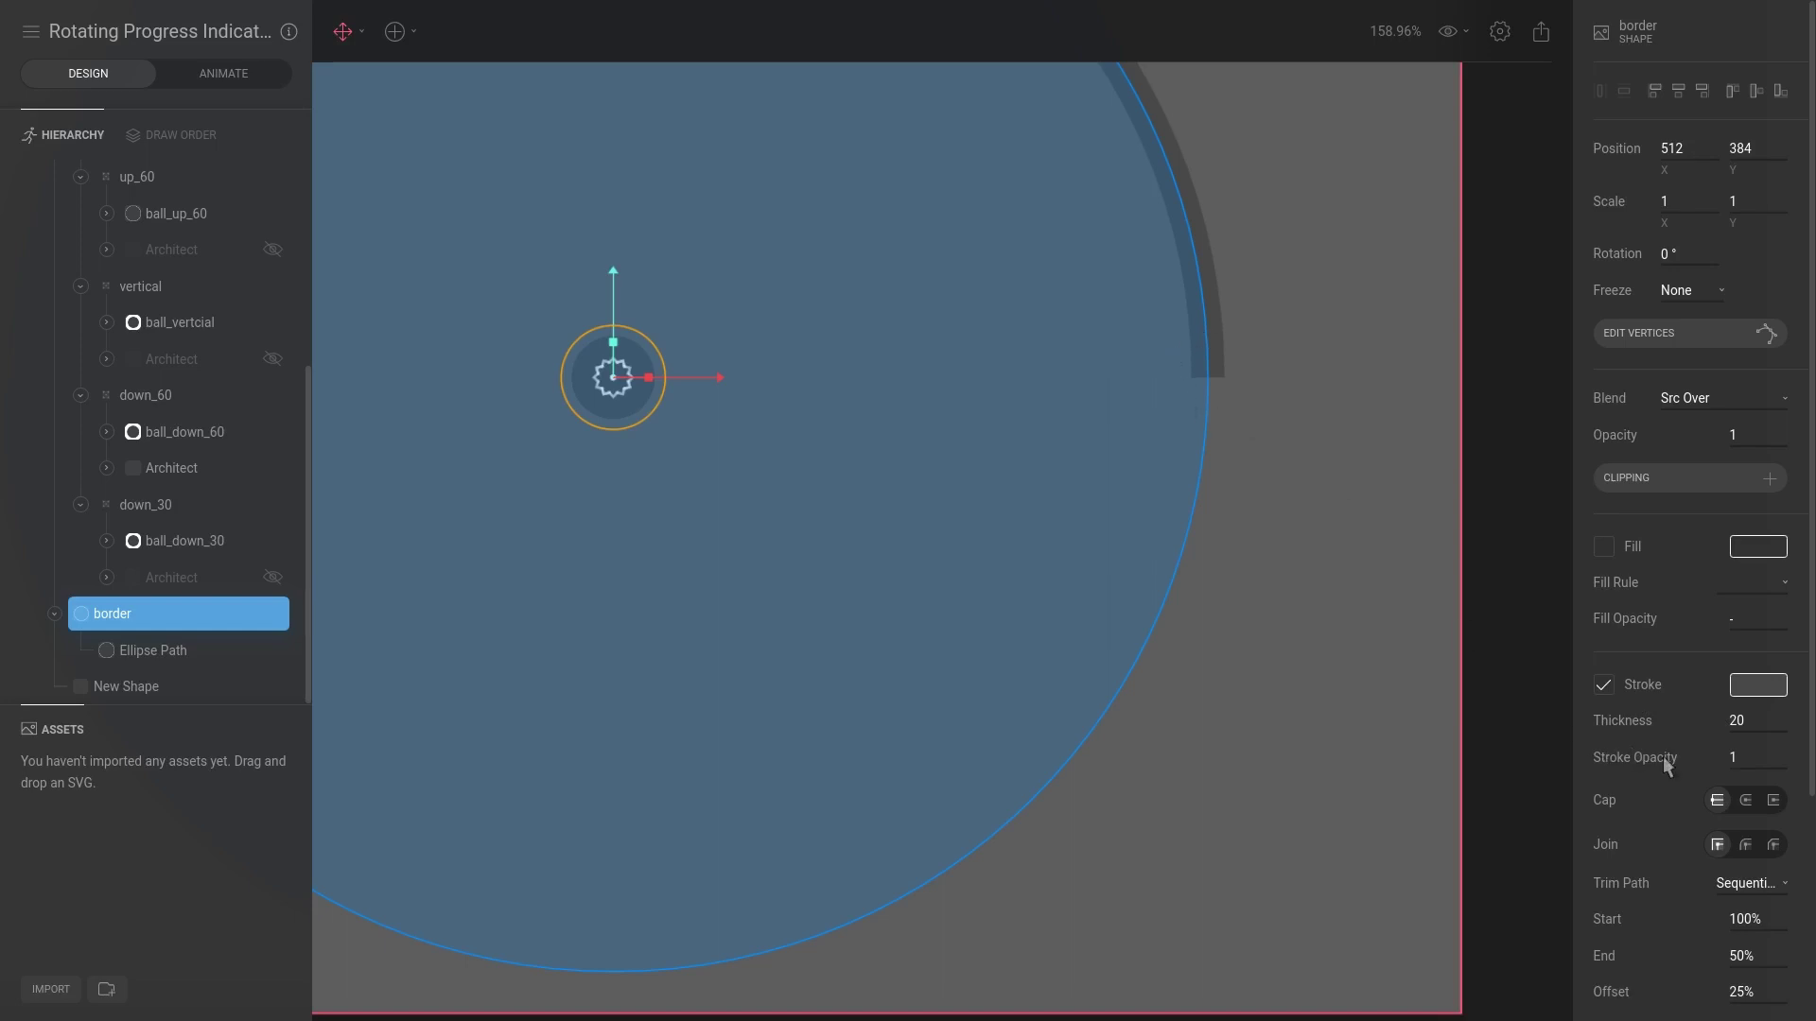
pyautogui.click(1746, 801)
pyautogui.scroll(-2, 1160, 531)
pyautogui.scroll(-2, 1078, 236)
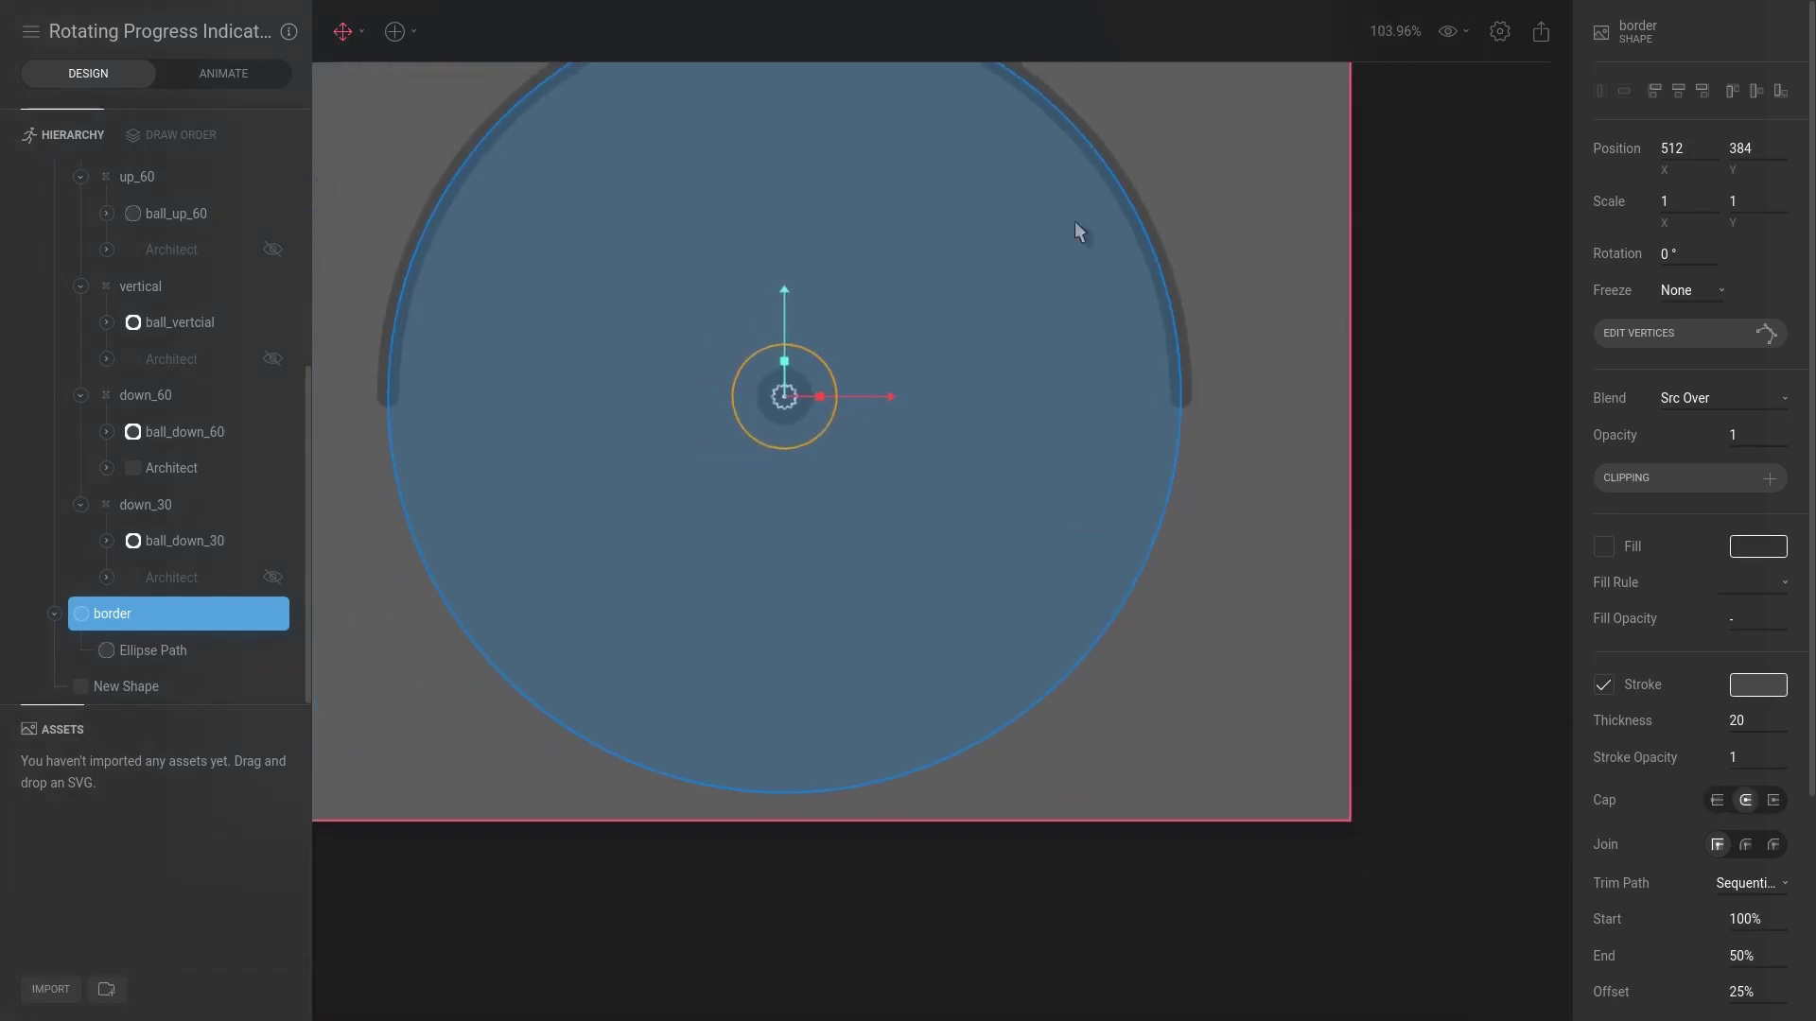
pyautogui.moveTo(1147, 150); pyautogui.dragTo(1268, 259)
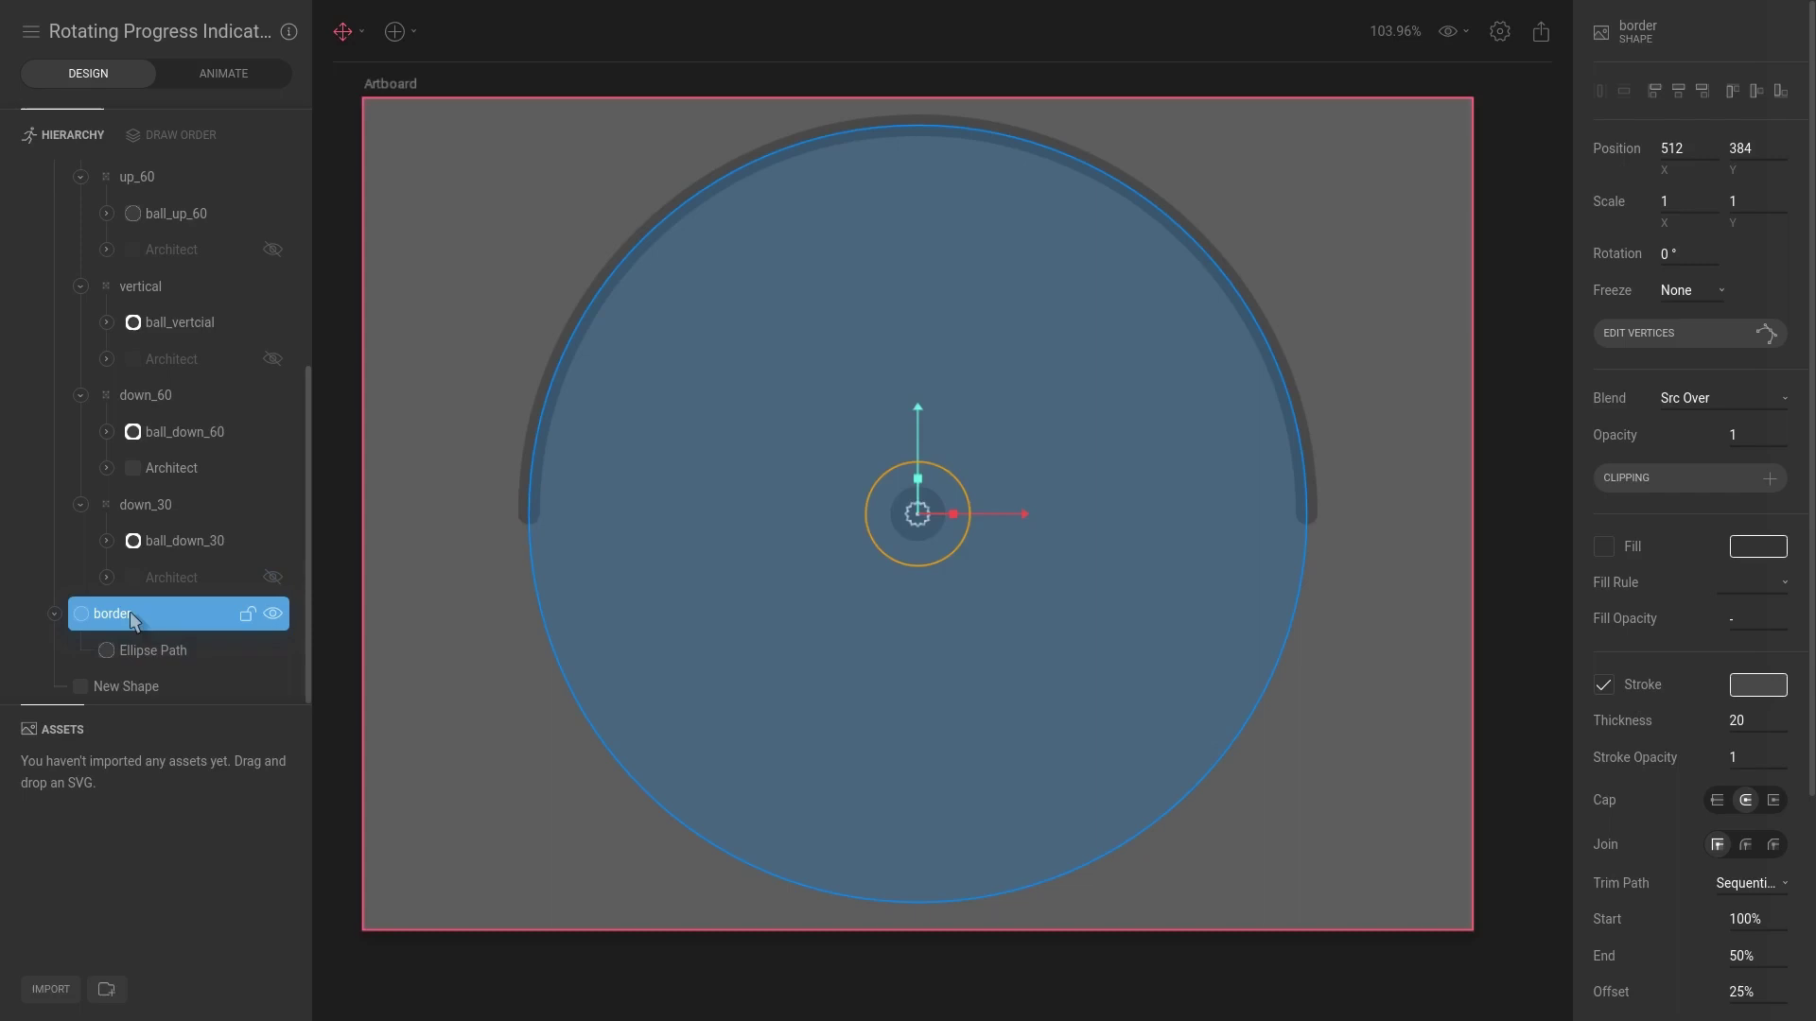
# Step: Delete the stray New Shape
pyautogui.click(55, 615)
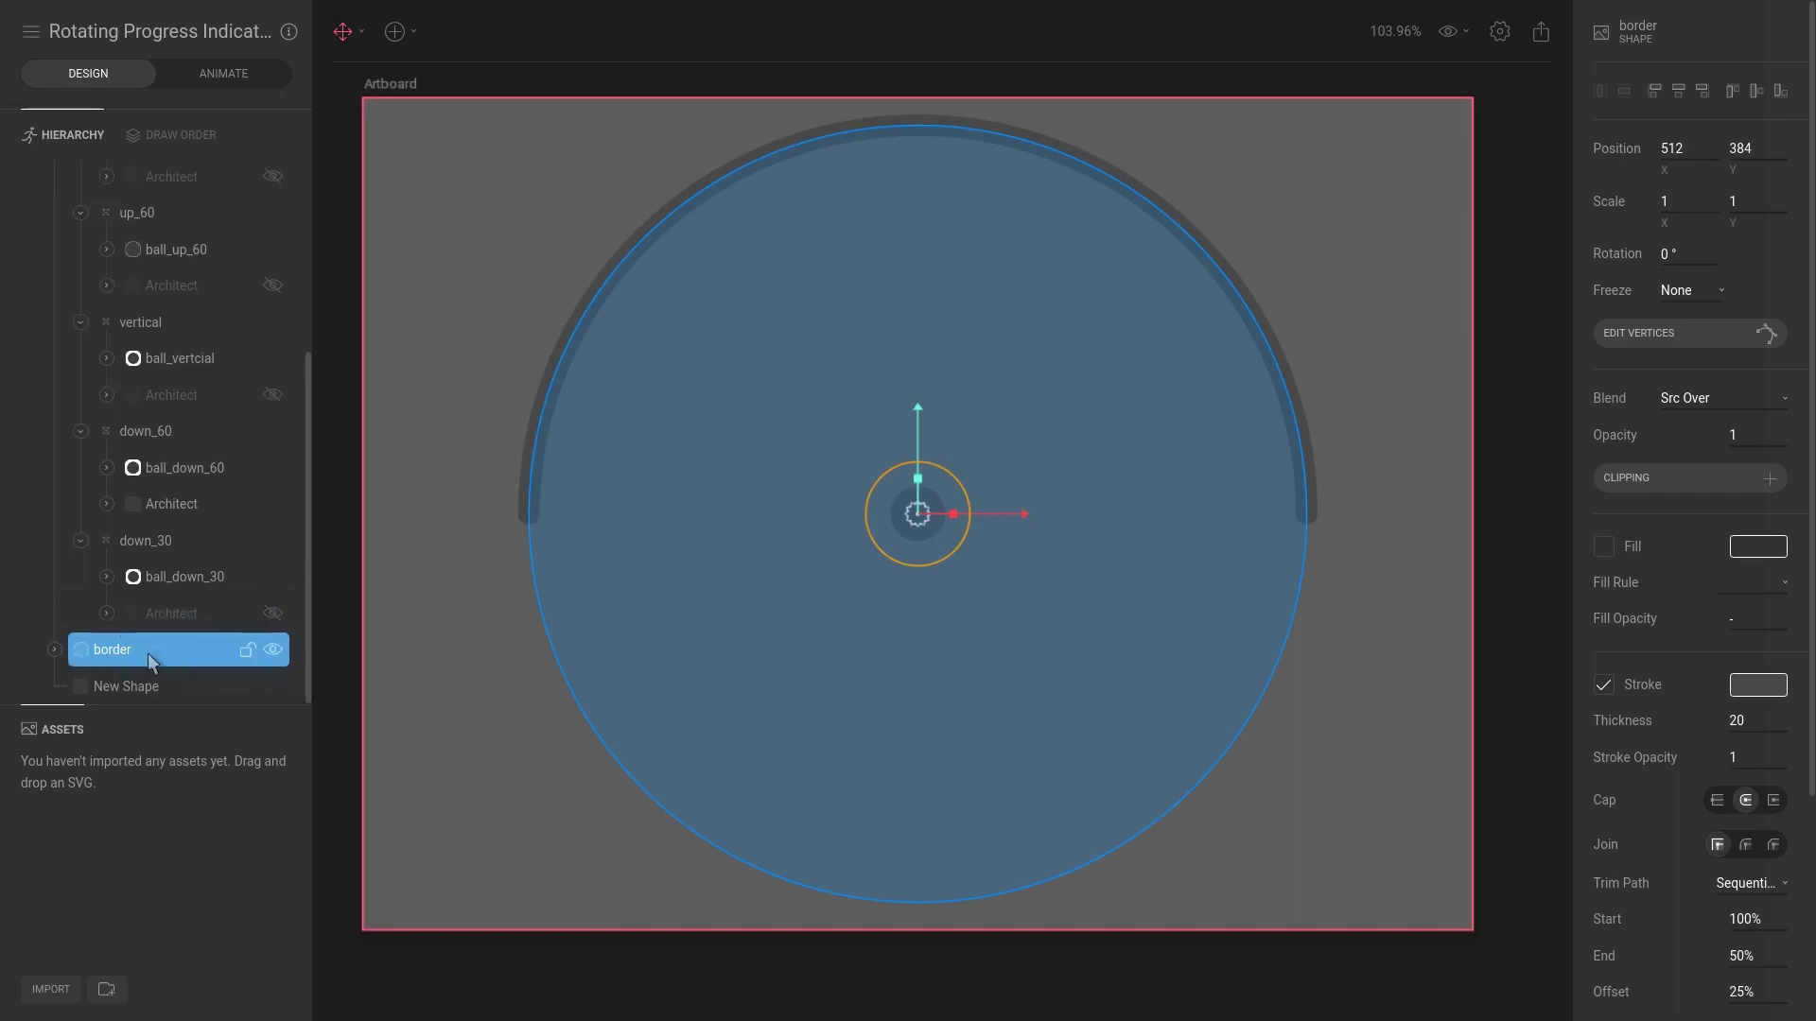
pyautogui.click(112, 688)
pyautogui.press('Delete')
# Step: Duplicate the border and rename the copy border_trail
pyautogui.click(123, 696)
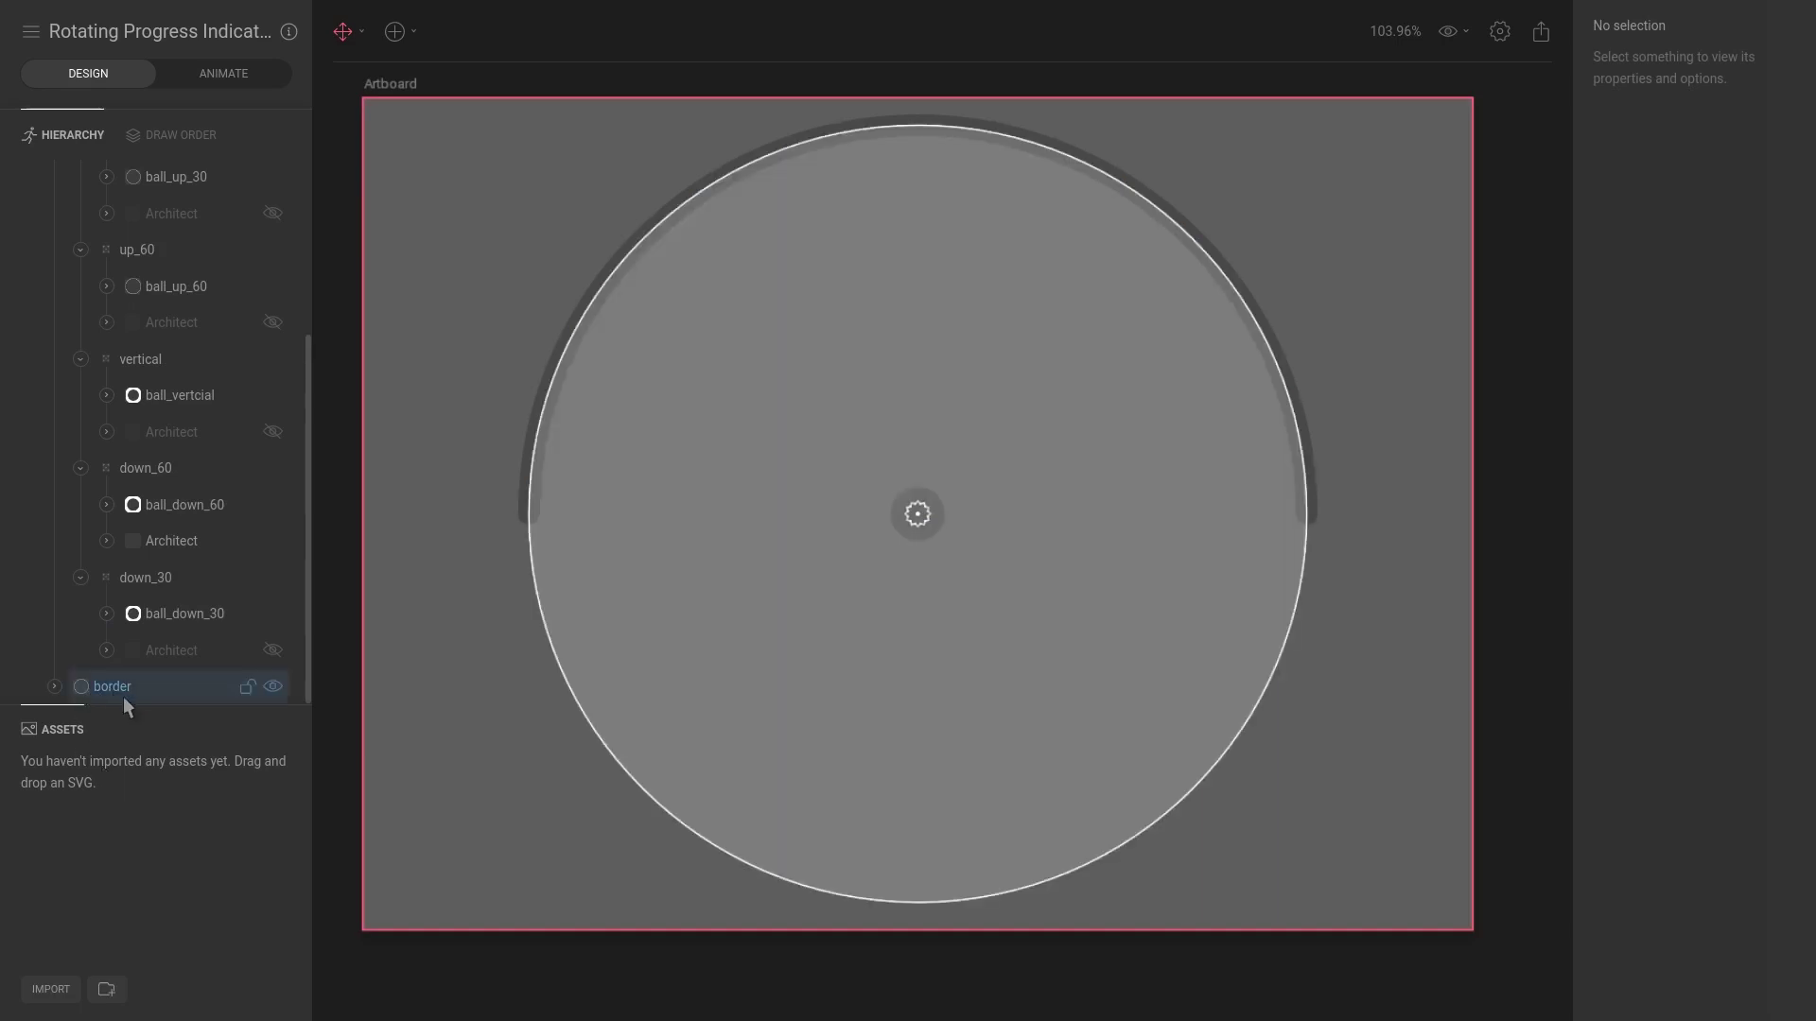
pyautogui.hotkey('ctrl', 'd')
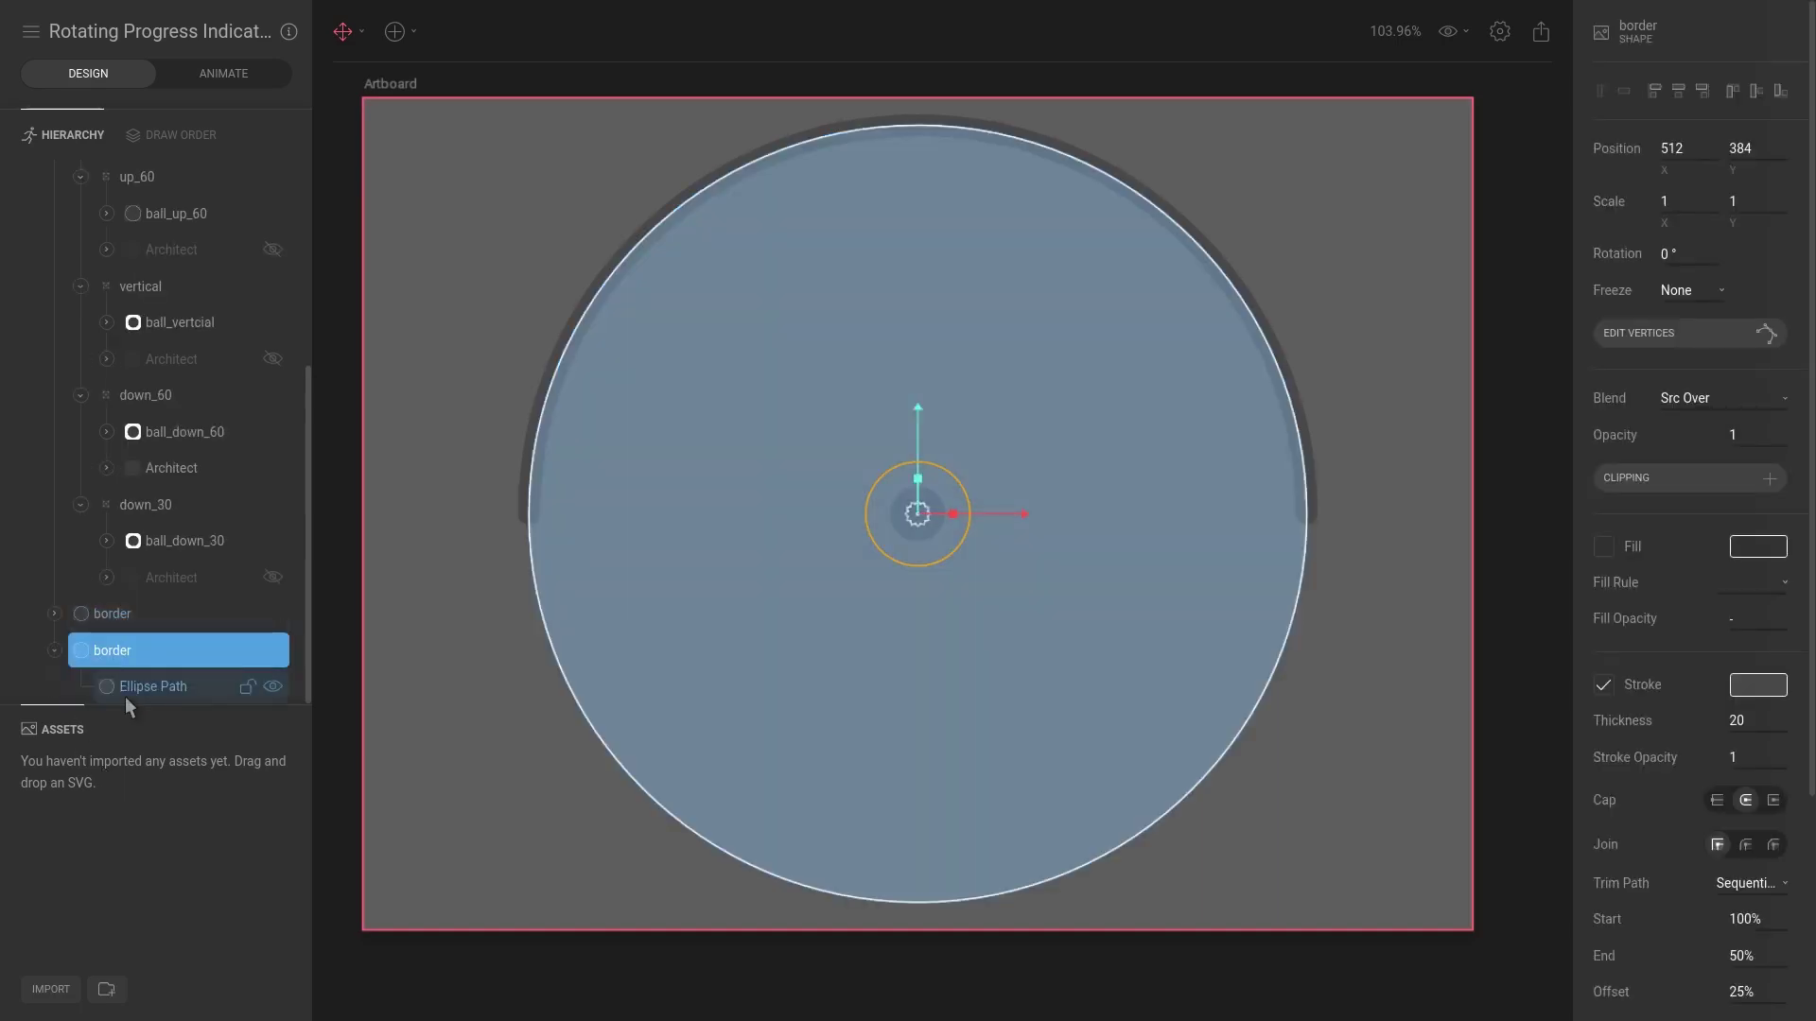
pyautogui.doubleClick(156, 650)
pyautogui.click(156, 650)
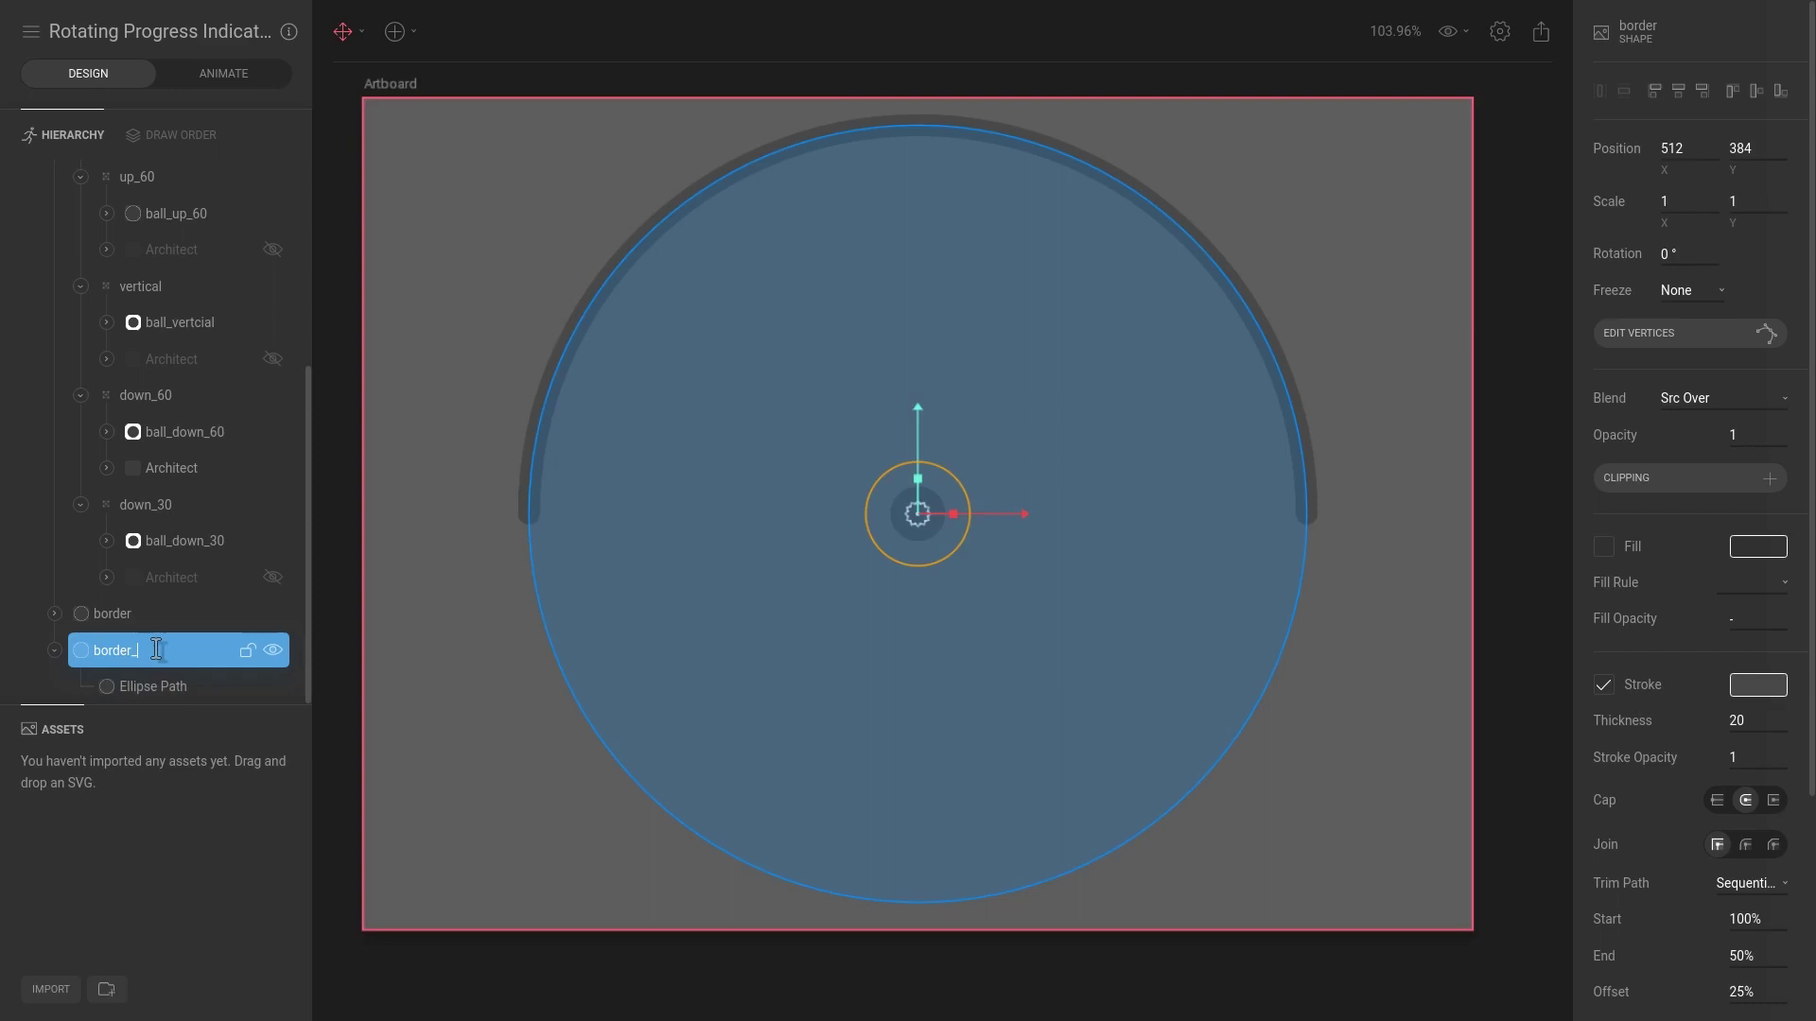
pyautogui.write('_trail')
pyautogui.press('Return')
# Step: Give border_trail 0.3 stroke opacity and centre it at 512, 384 like the border
pyautogui.moveTo(797, 295); pyautogui.dragTo(797, 361)
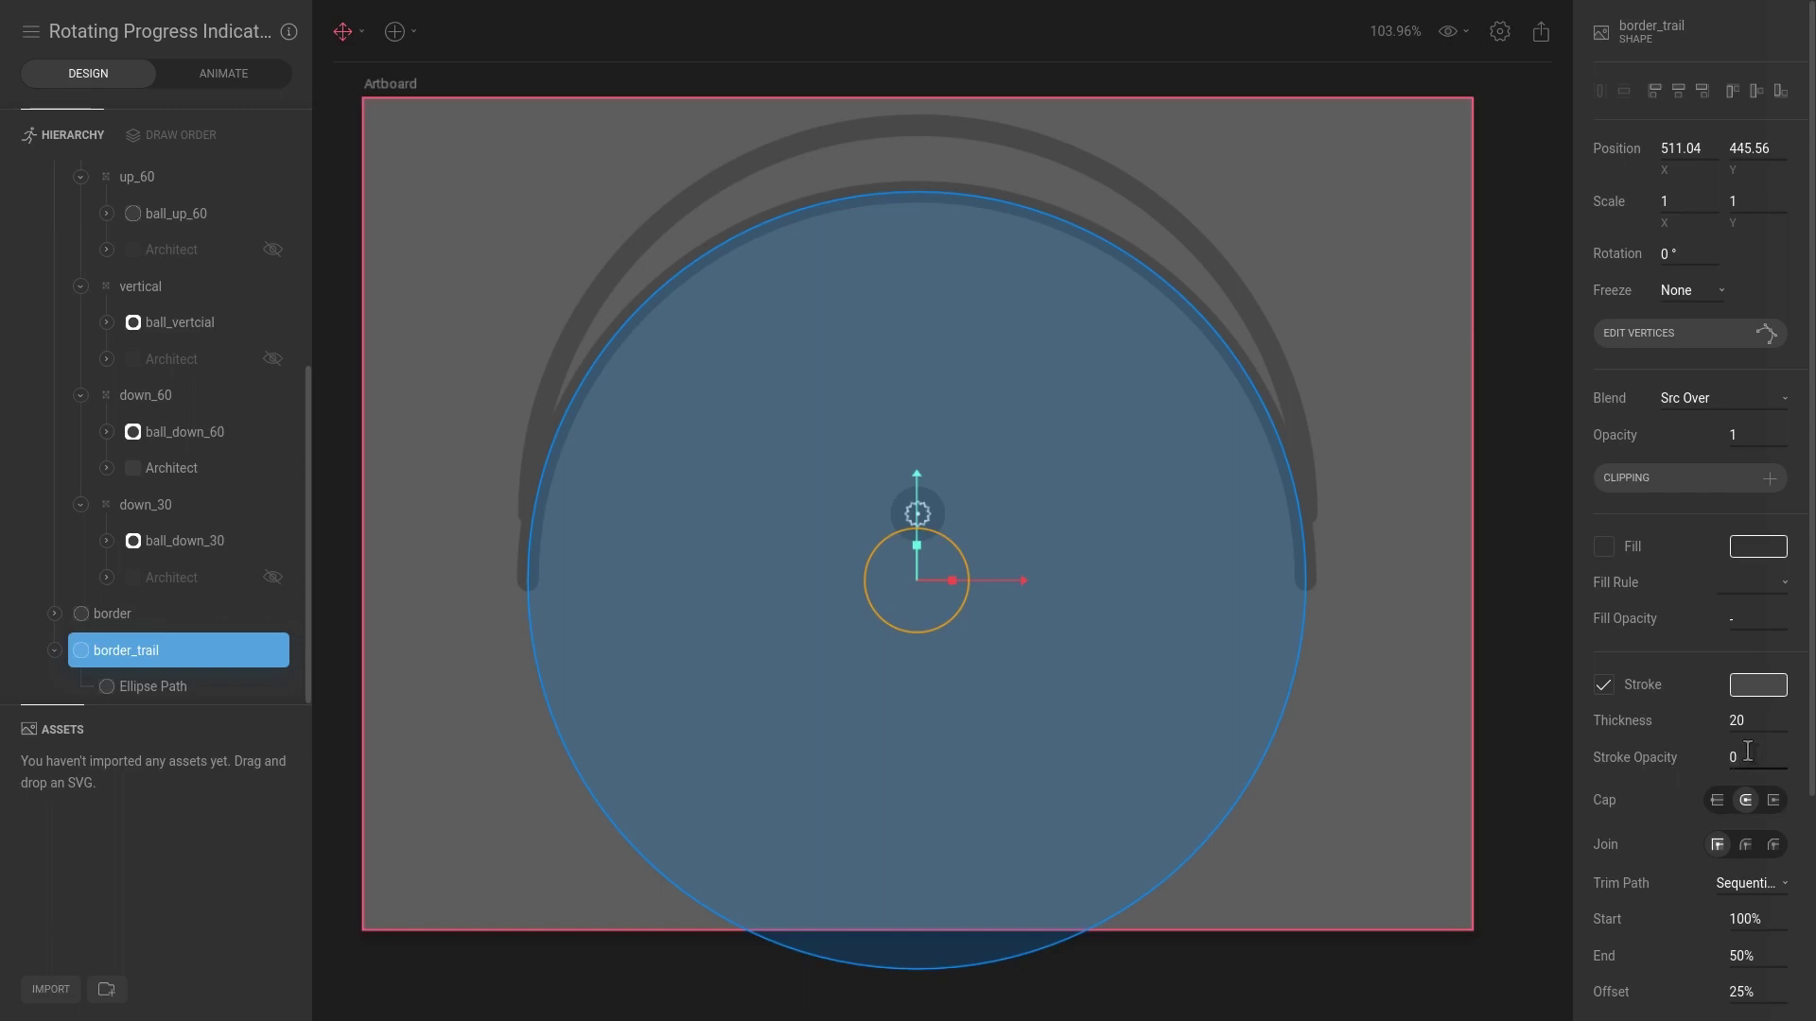
pyautogui.click(1747, 750)
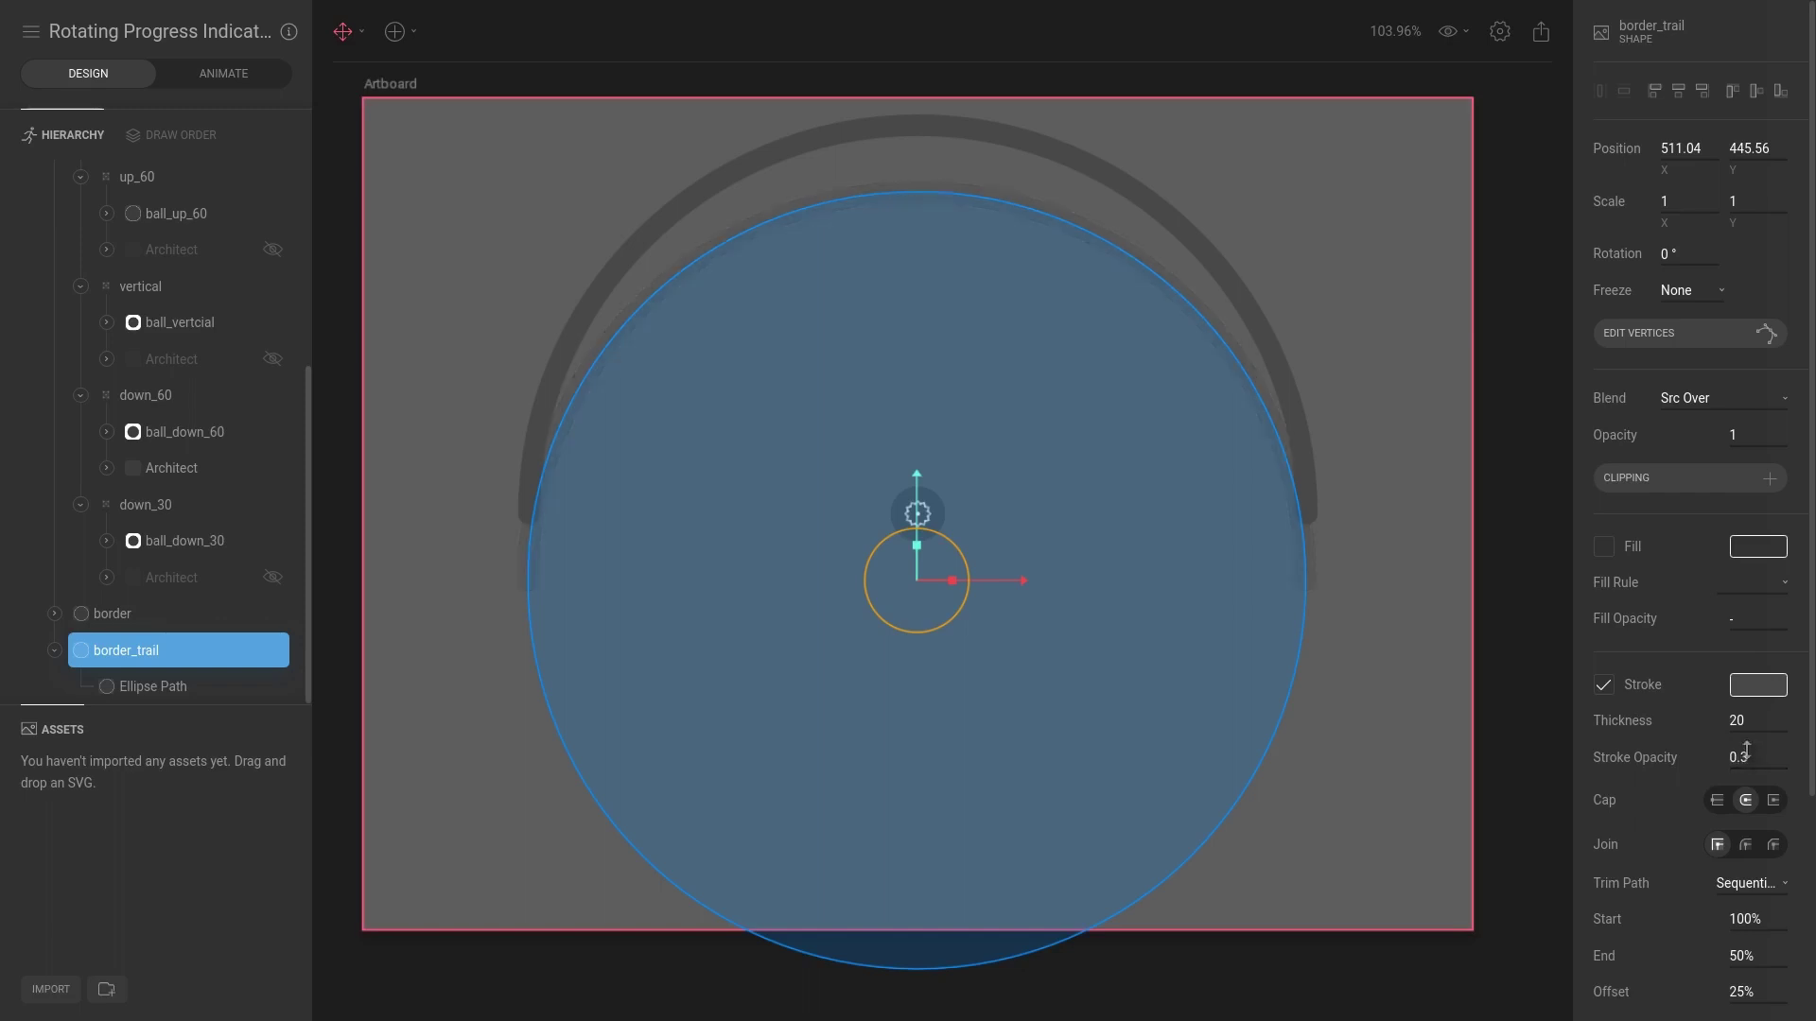
pyautogui.click(1536, 401)
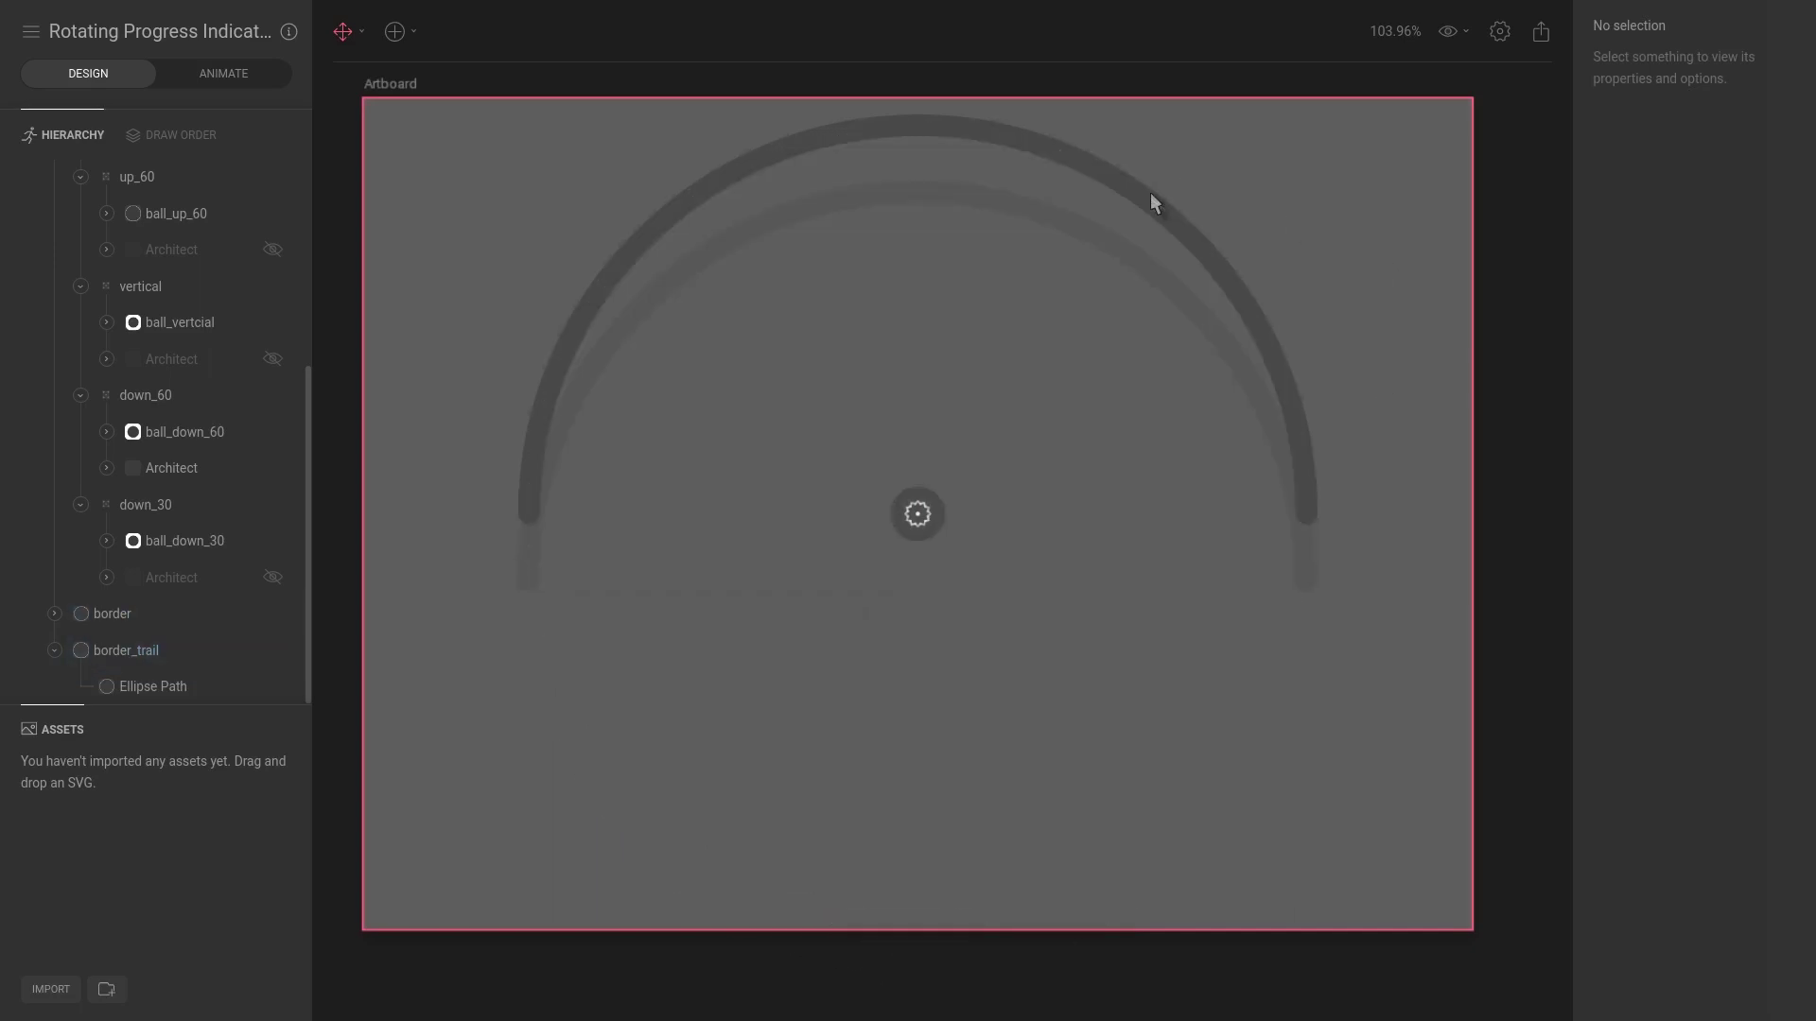
pyautogui.click(122, 647)
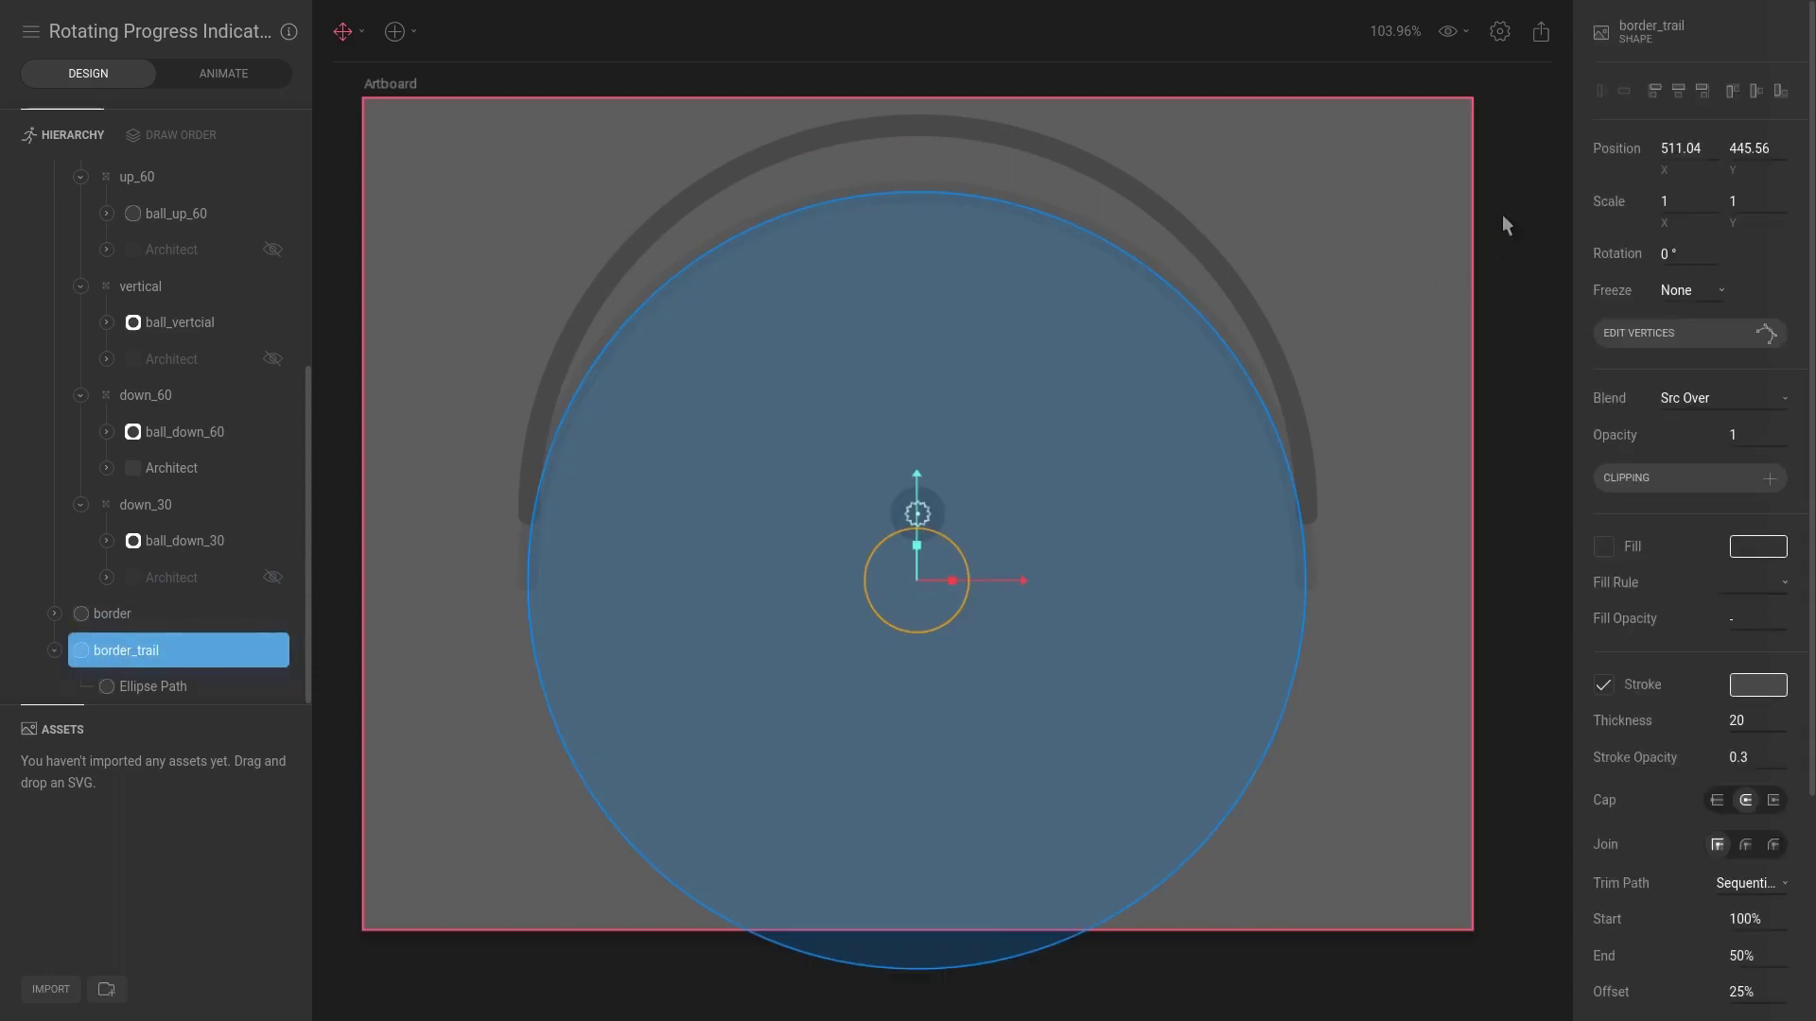
pyautogui.click(1752, 93)
pyautogui.click(1676, 92)
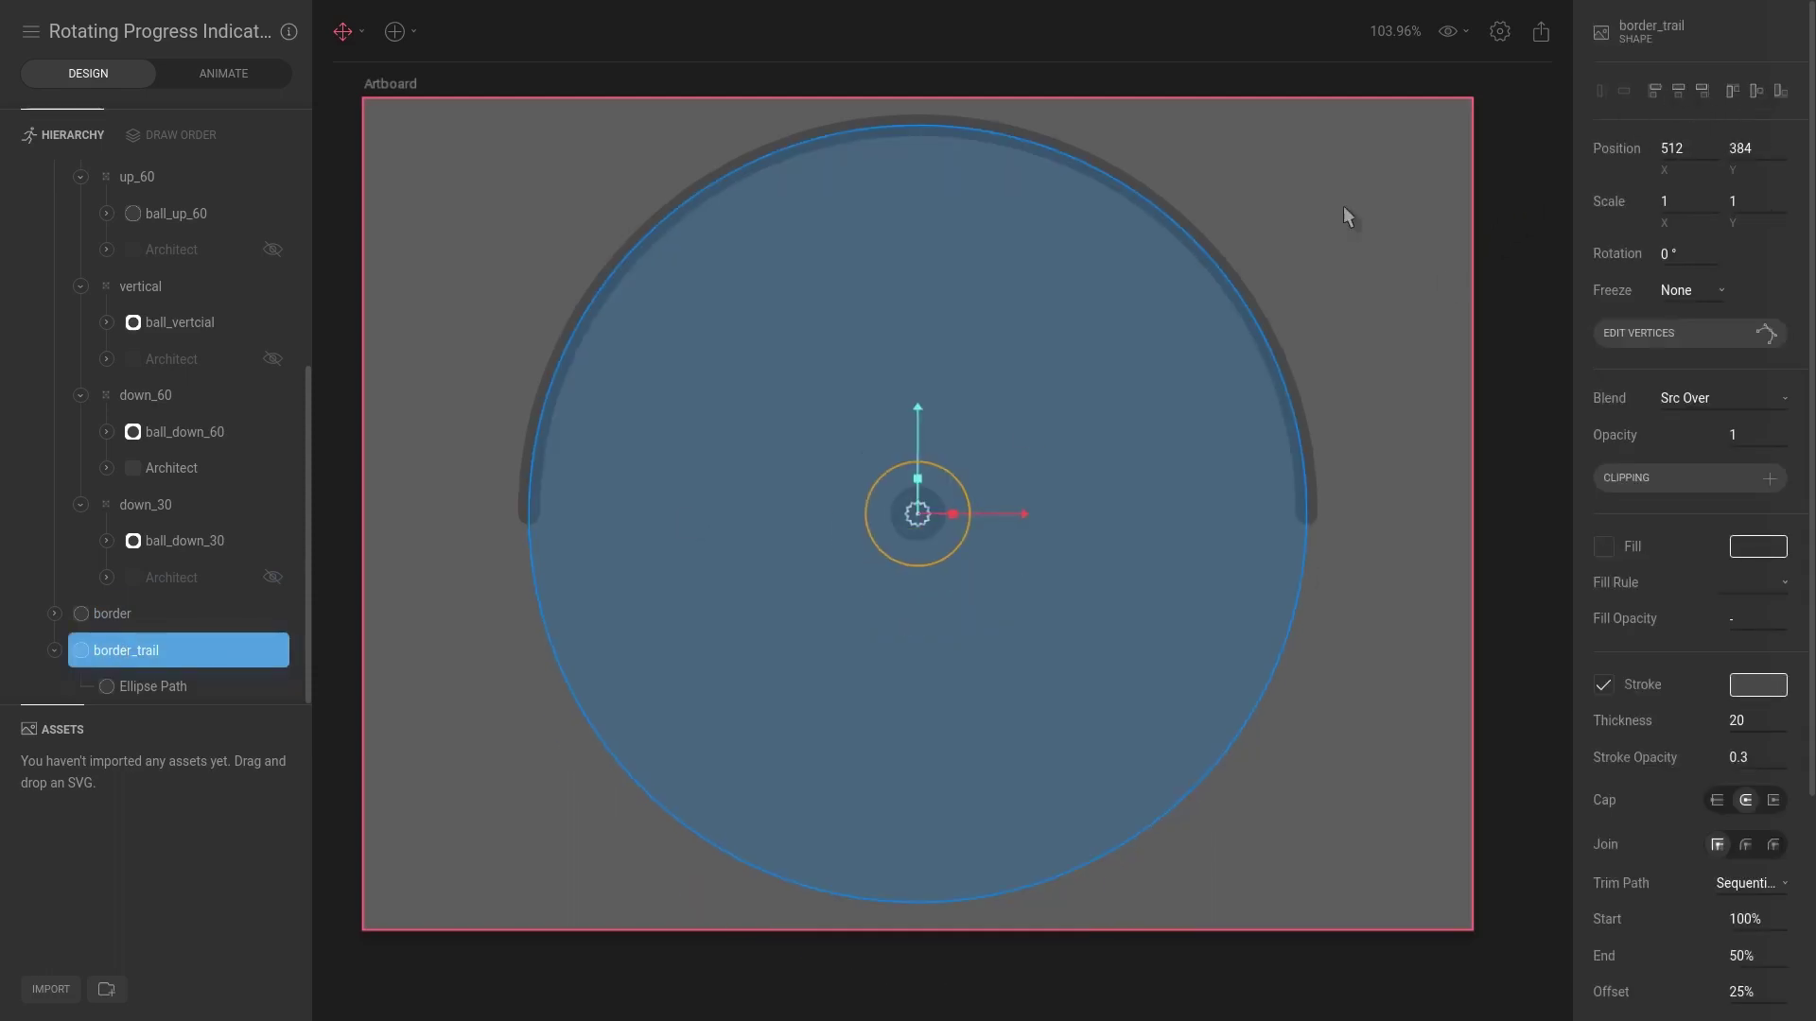
# Step: In Animate mode, copy all the border's keyframes and paste them onto border_trail
pyautogui.click(244, 74)
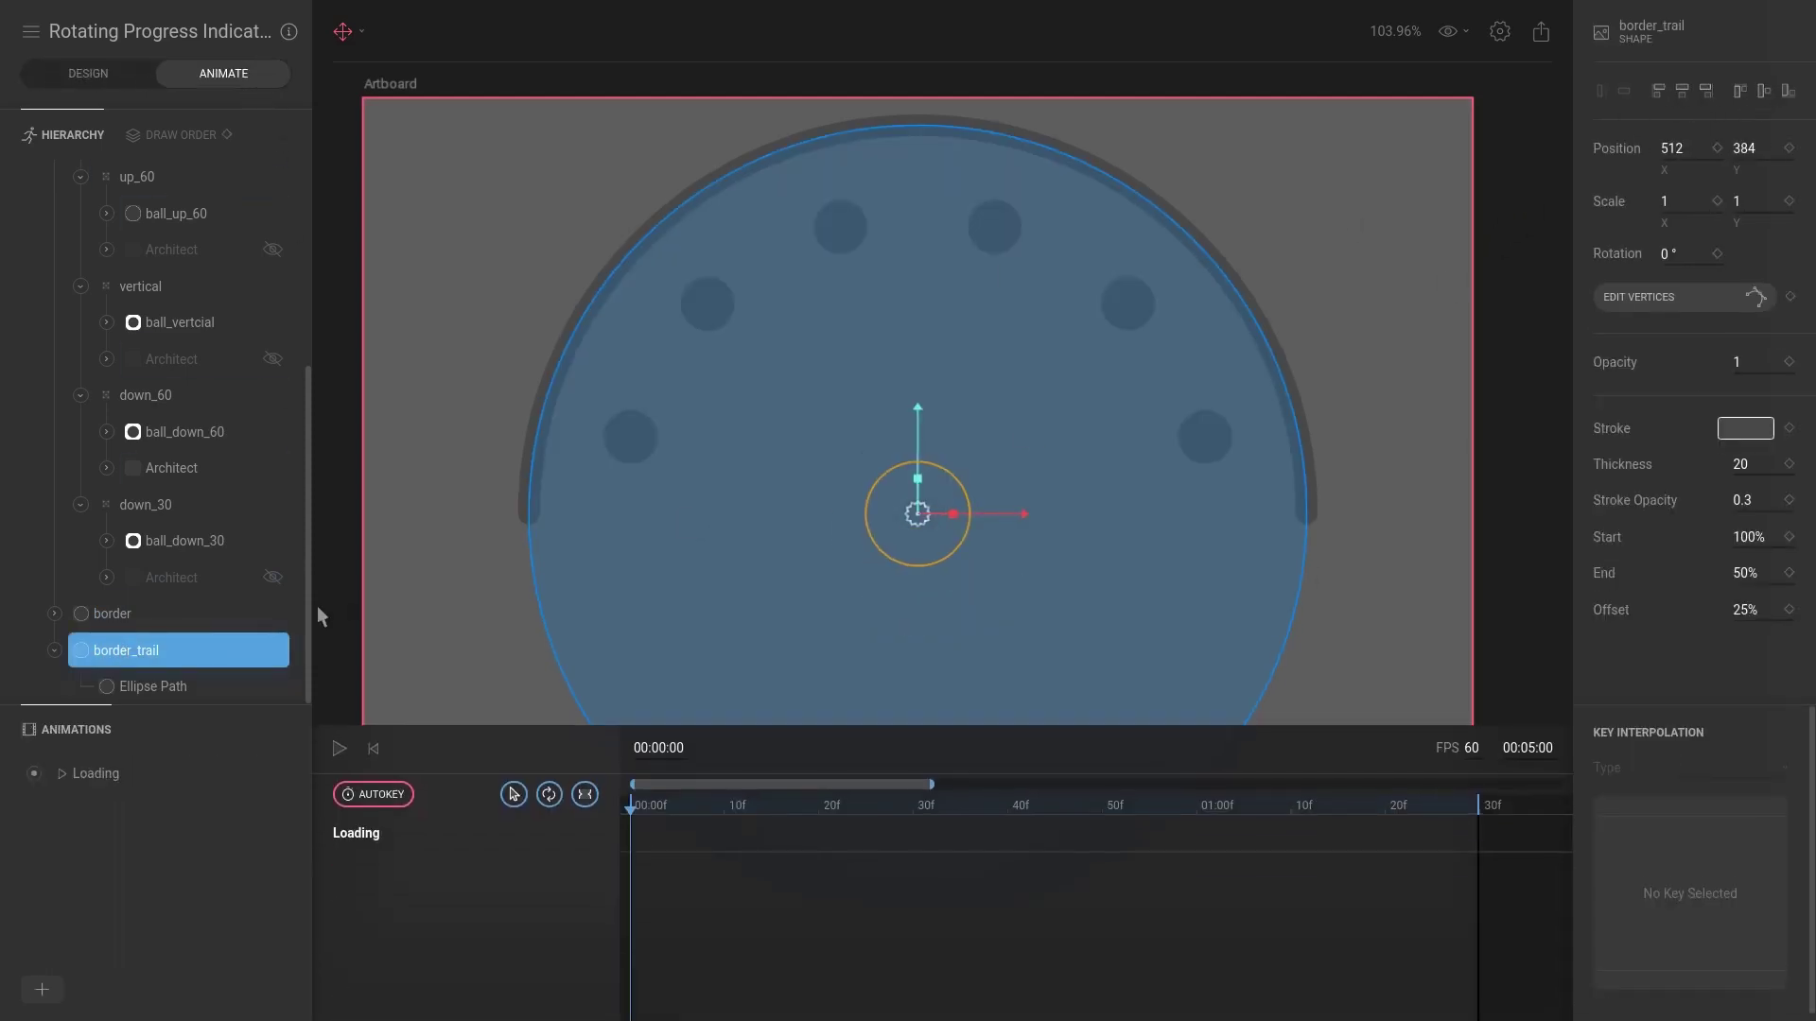
pyautogui.click(134, 613)
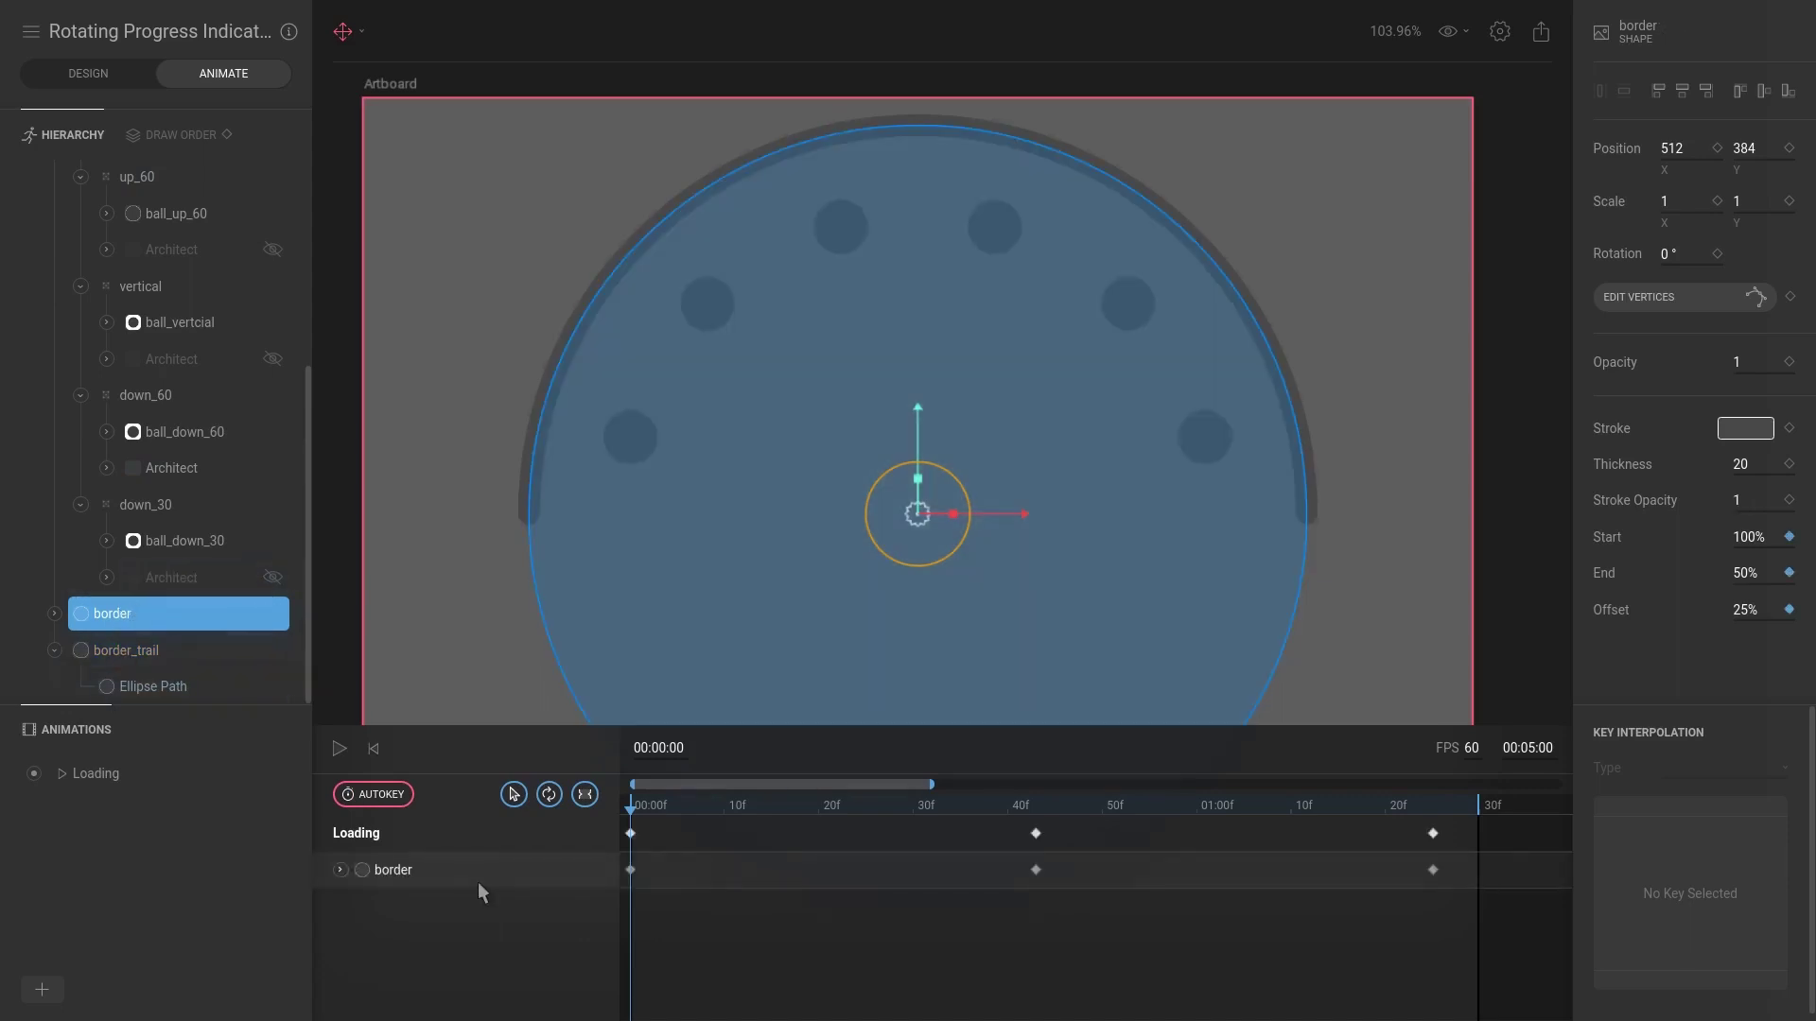
pyautogui.click(440, 869)
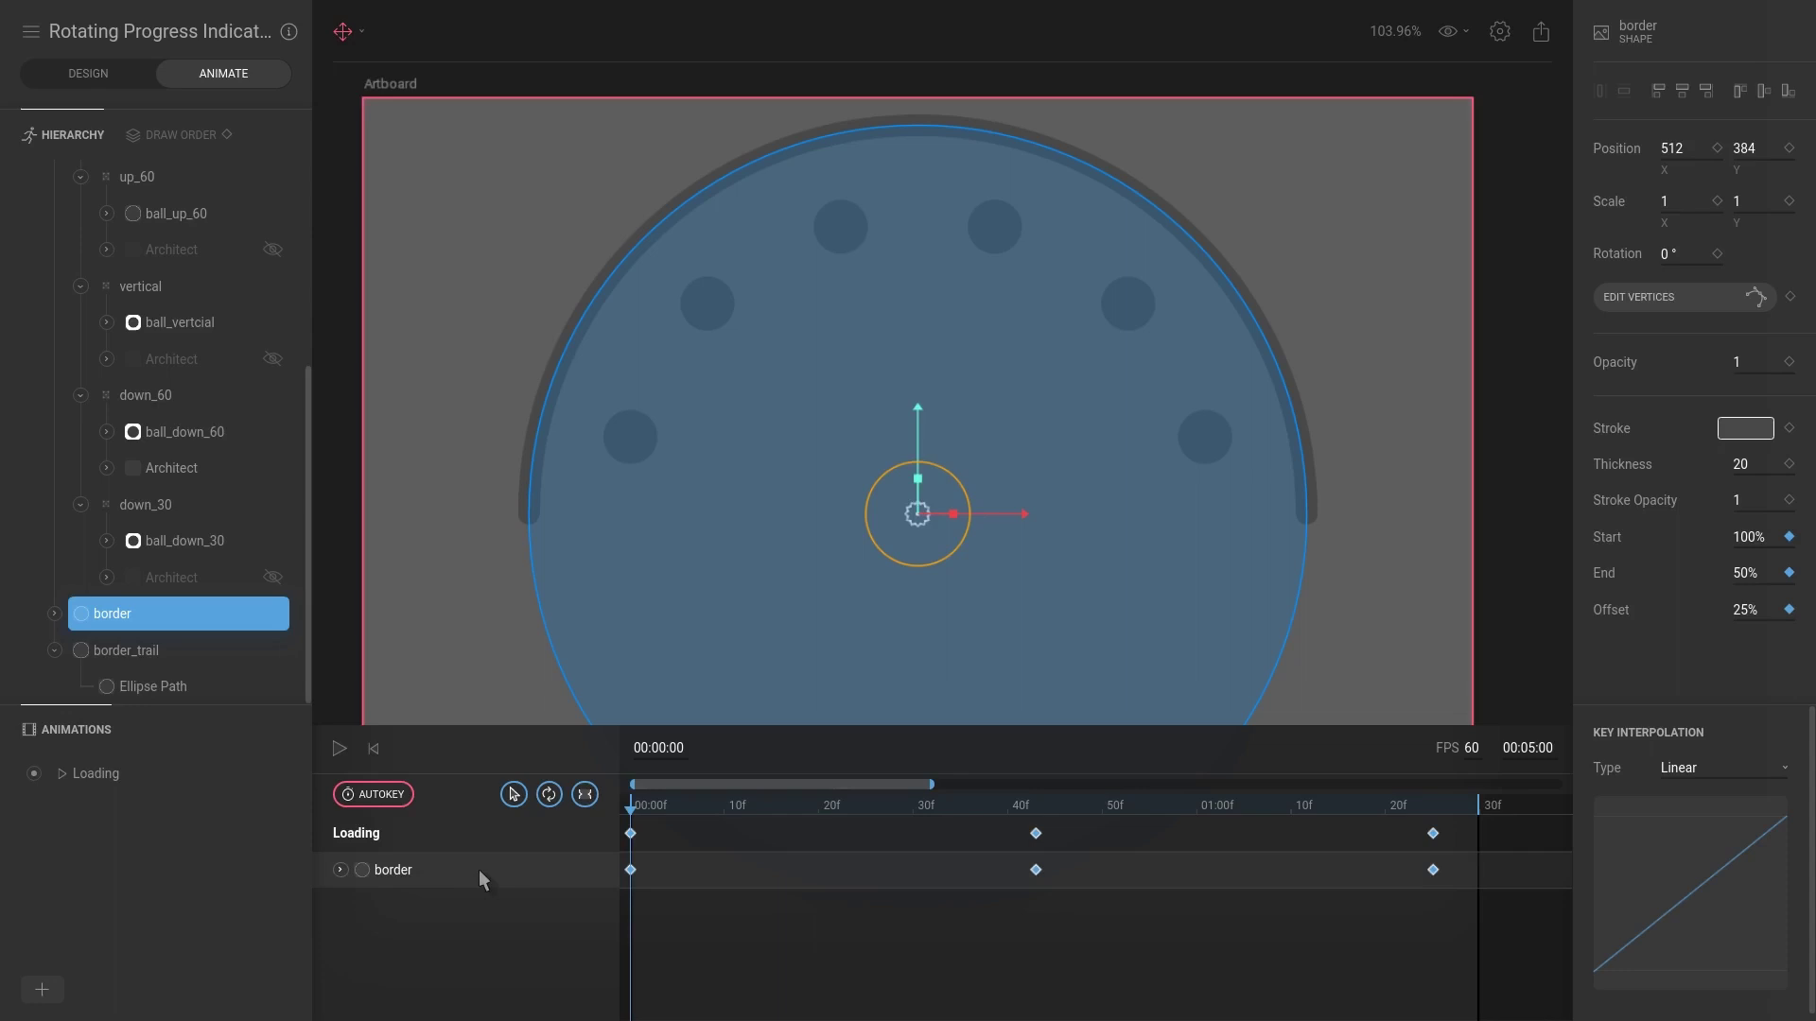
pyautogui.click(172, 650)
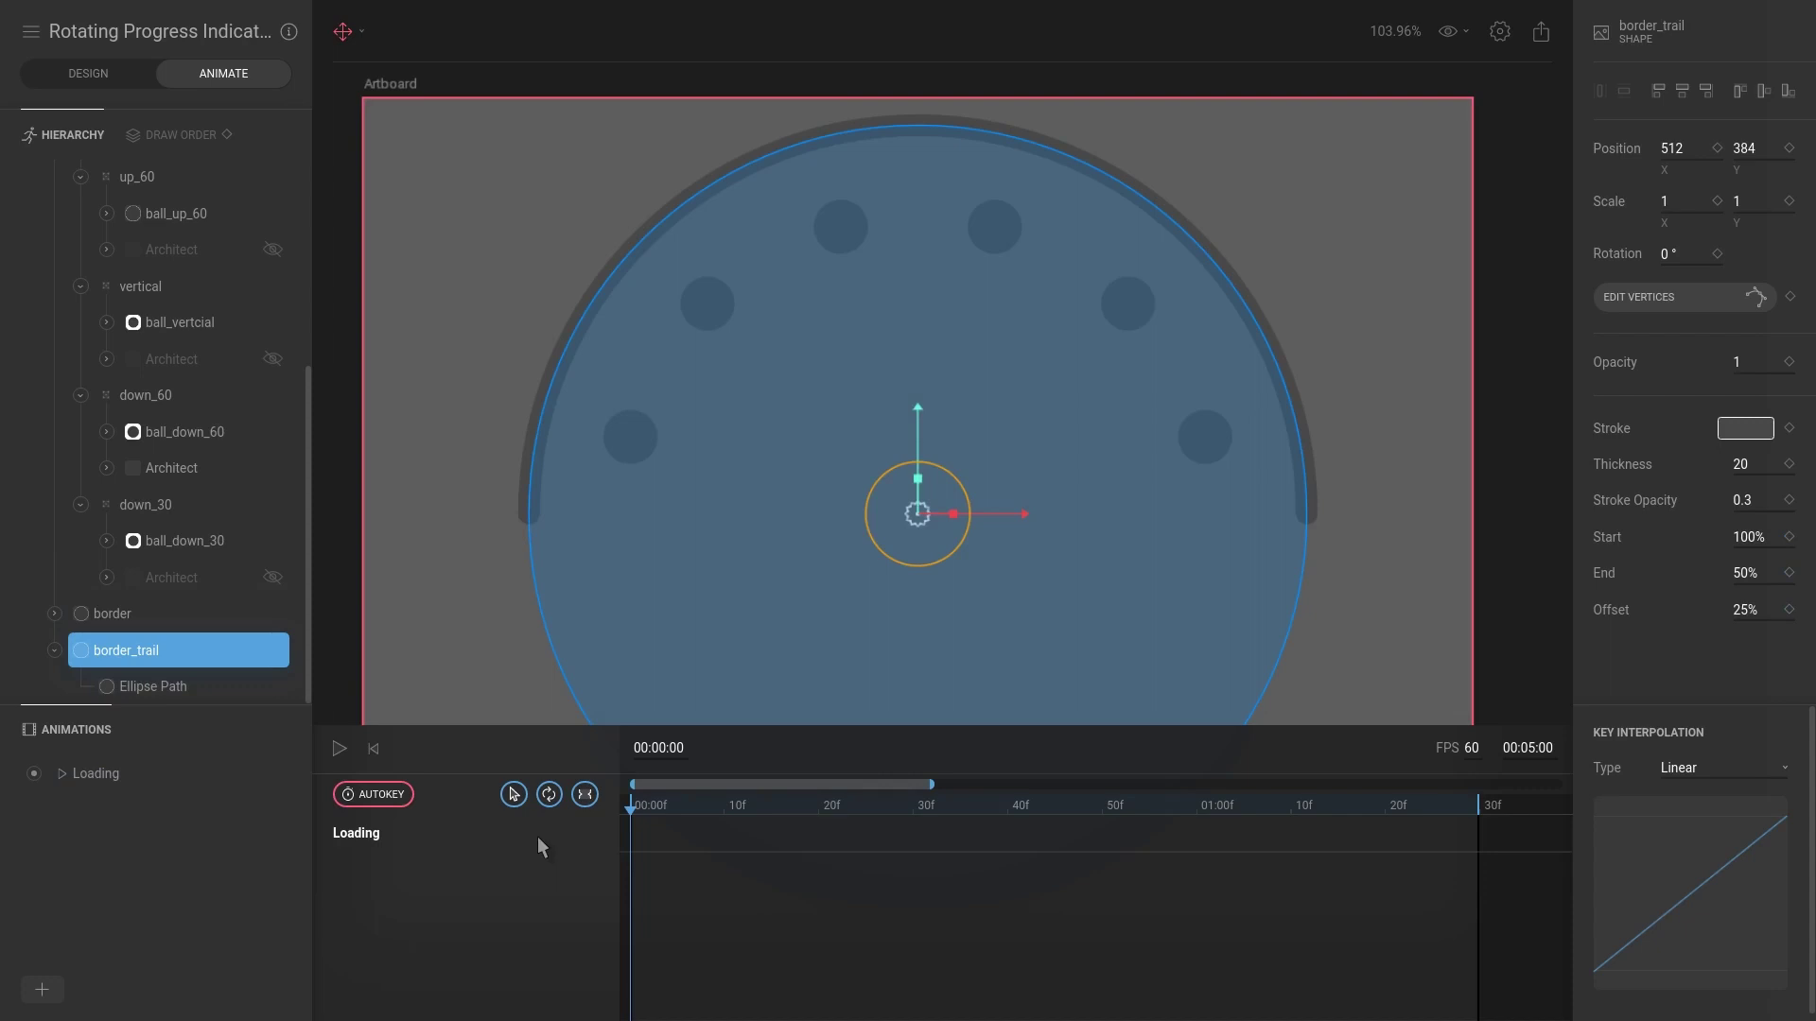
pyautogui.hotkey('ctrl', 'v')
# Step: Preview the Loading animation from the start, then select all of border_trail's keyframes
pyautogui.click(648, 811)
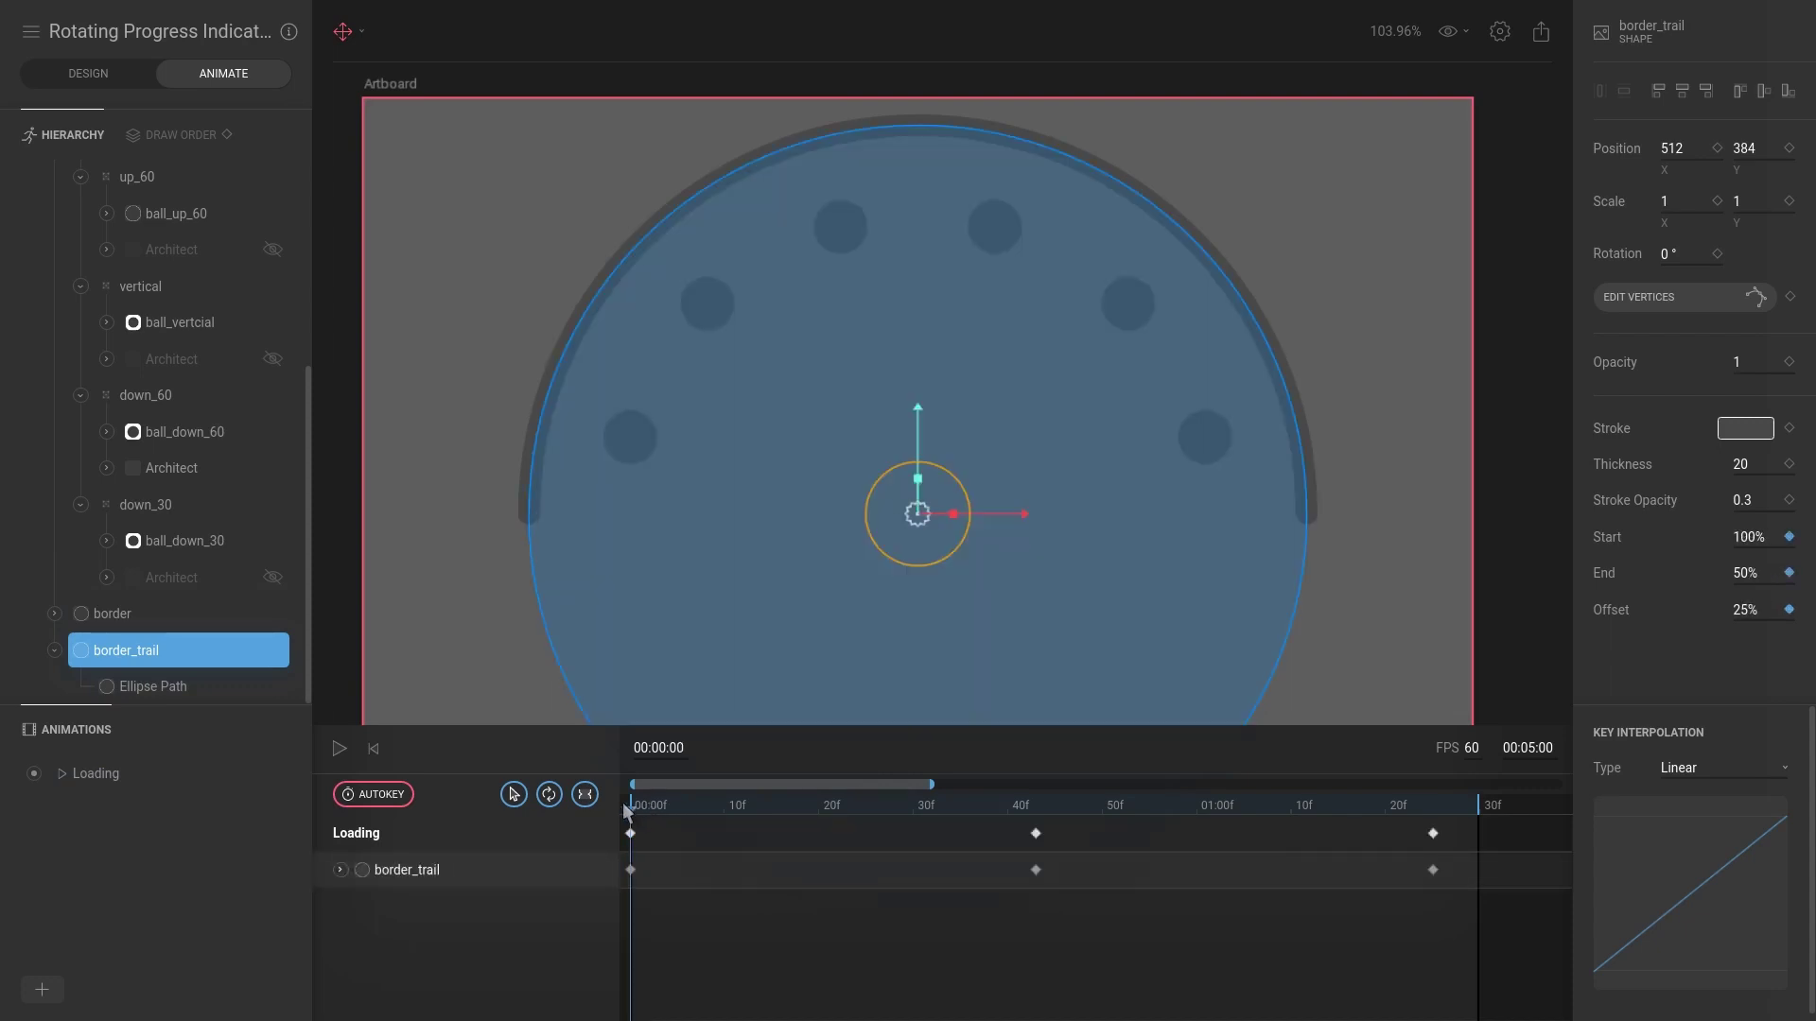
pyautogui.press('space')
pyautogui.moveTo(818, 488); pyautogui.dragTo(813, 401)
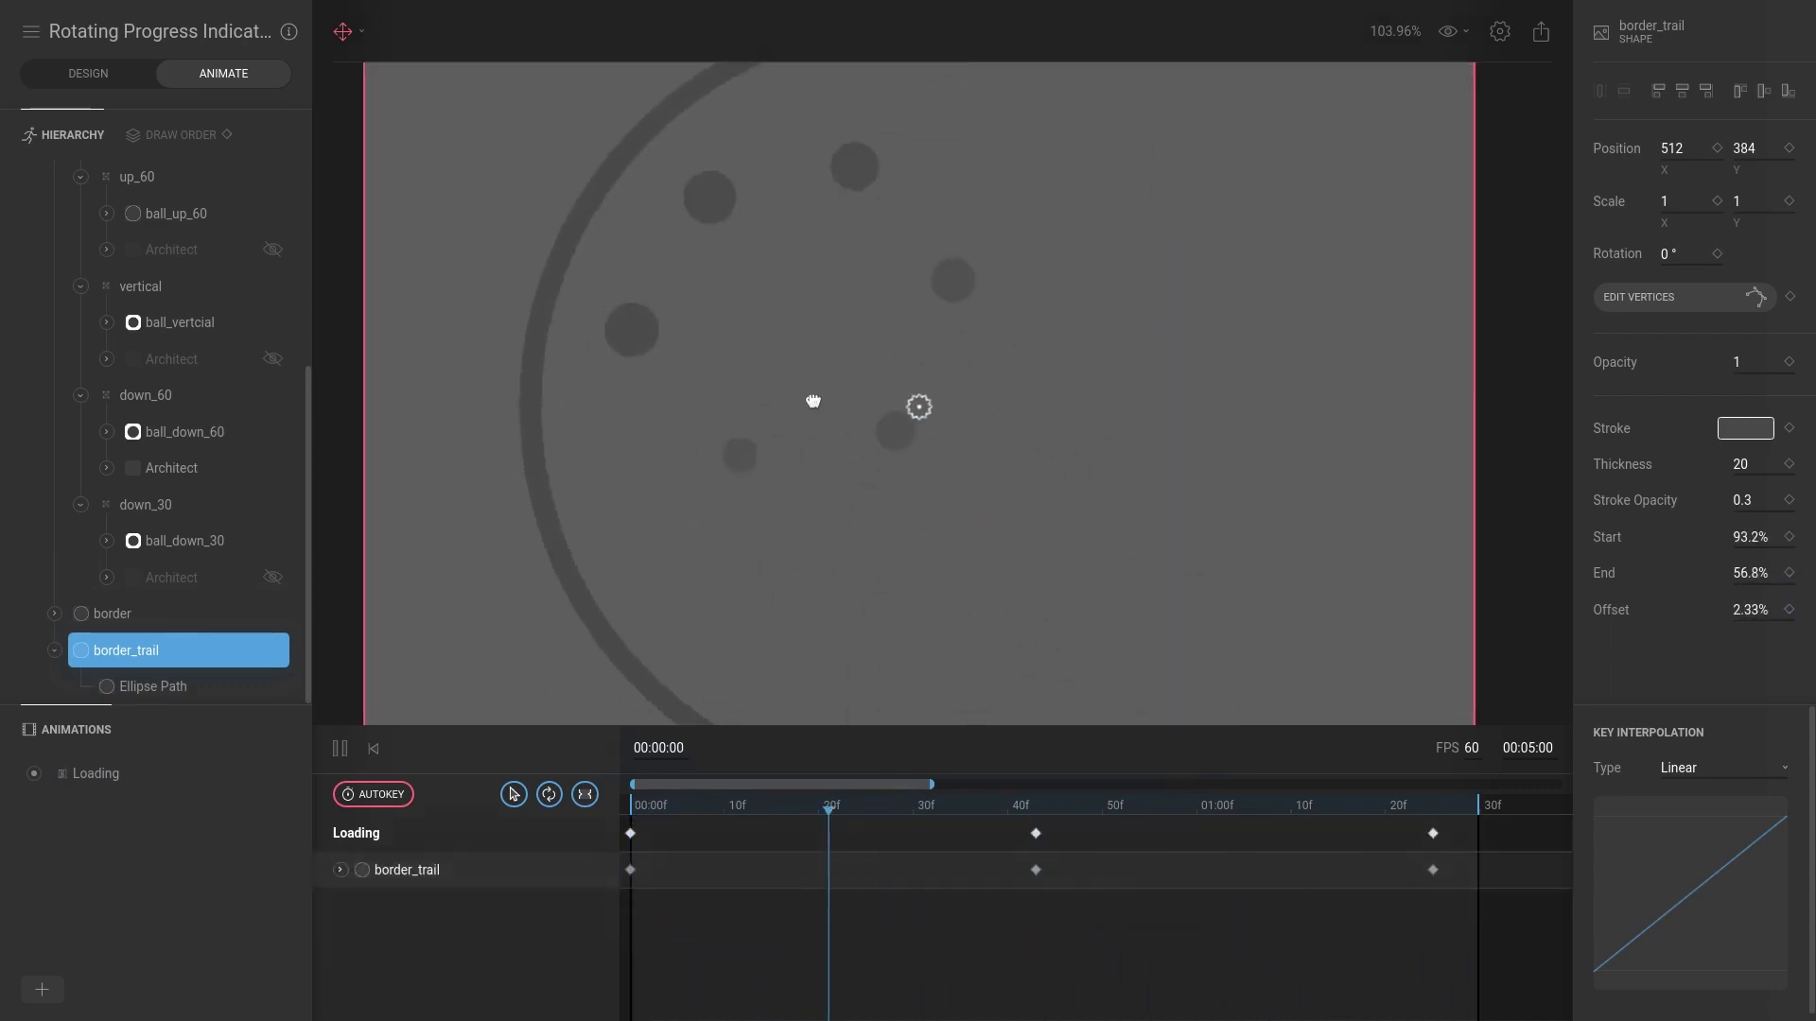
pyautogui.scroll(-3, 825, 393)
pyautogui.press('space')
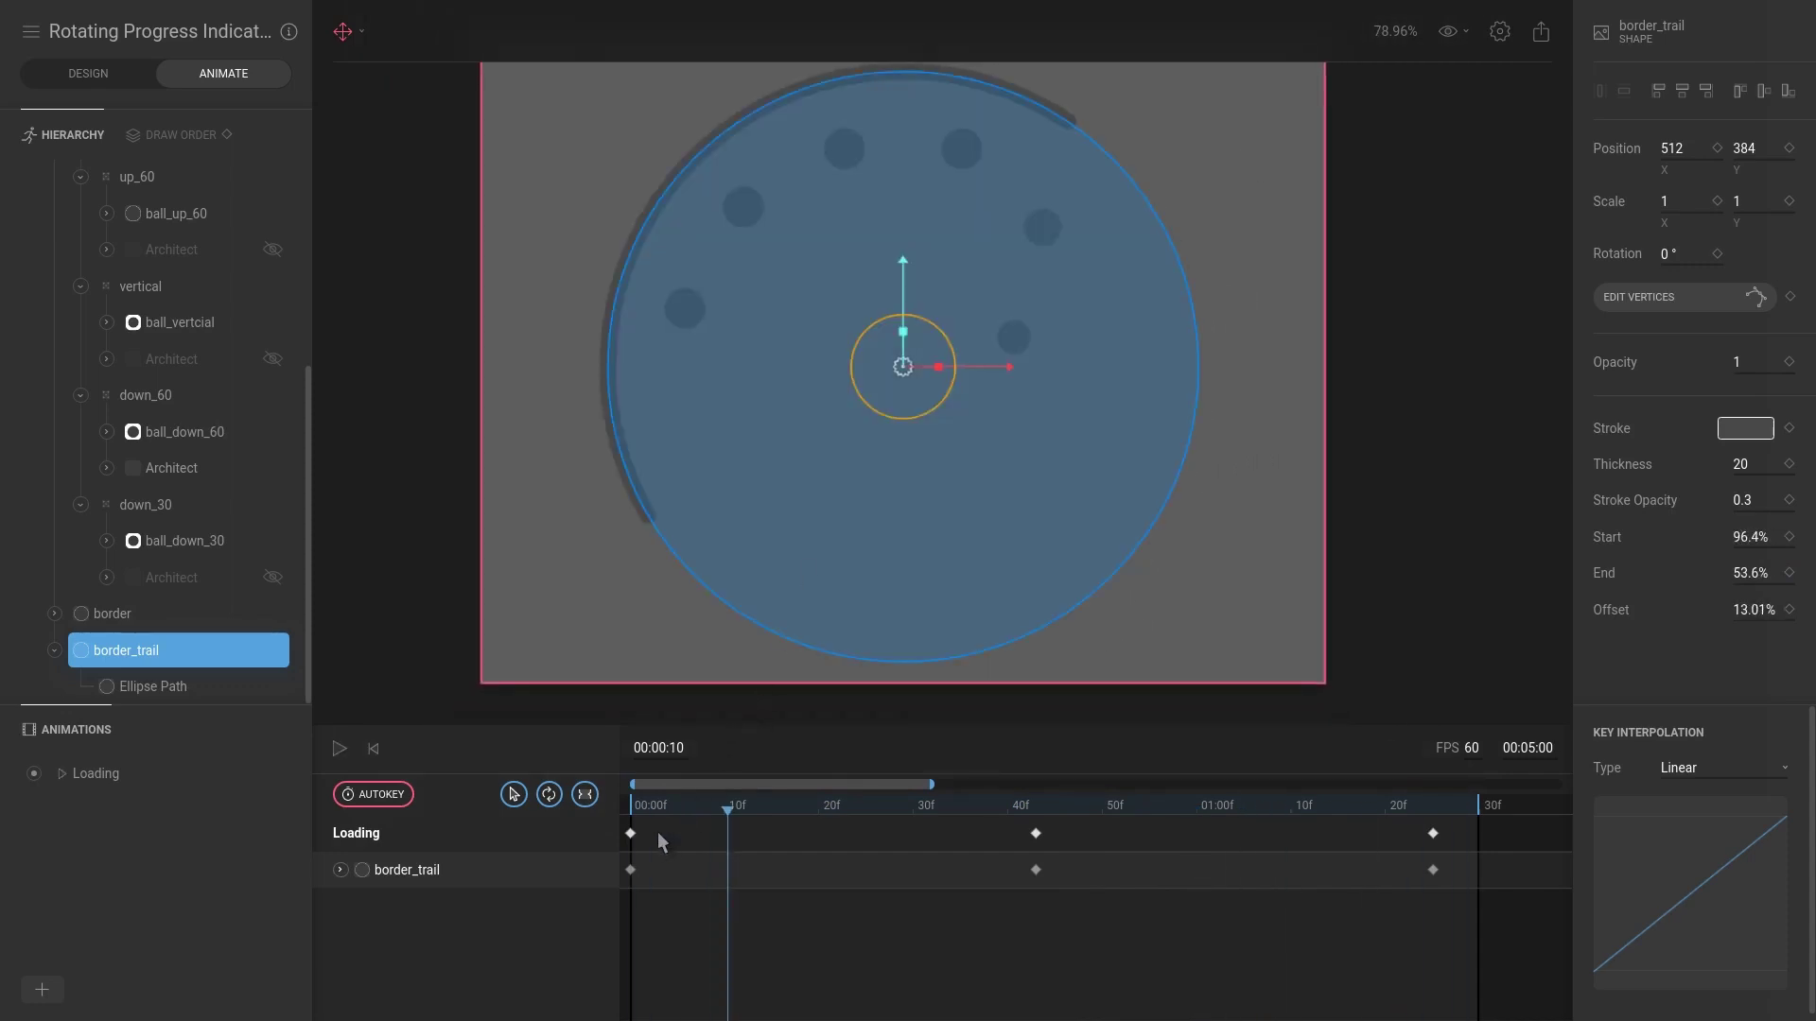
pyautogui.click(558, 877)
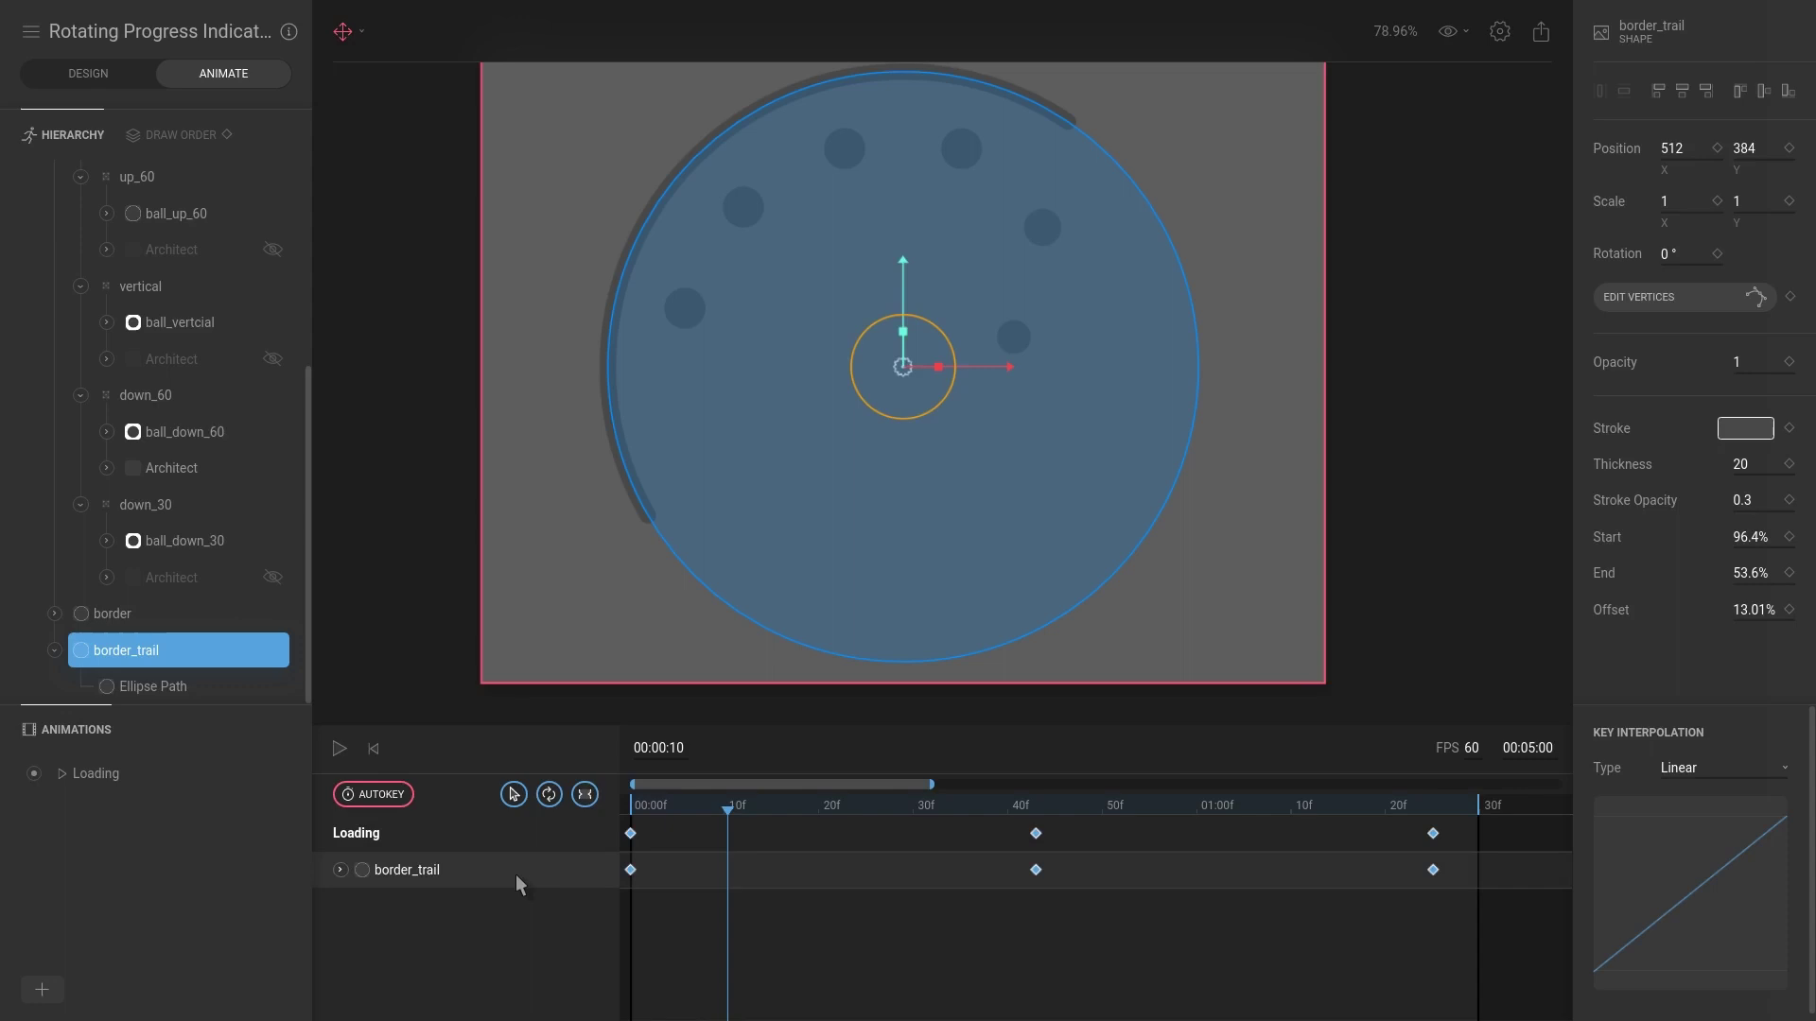
# Step: Shift border_trail's keyframes two frames later, then play and scrub to check the lag
pyautogui.press('Right')
pyautogui.press('Right')
pyautogui.press('Right')
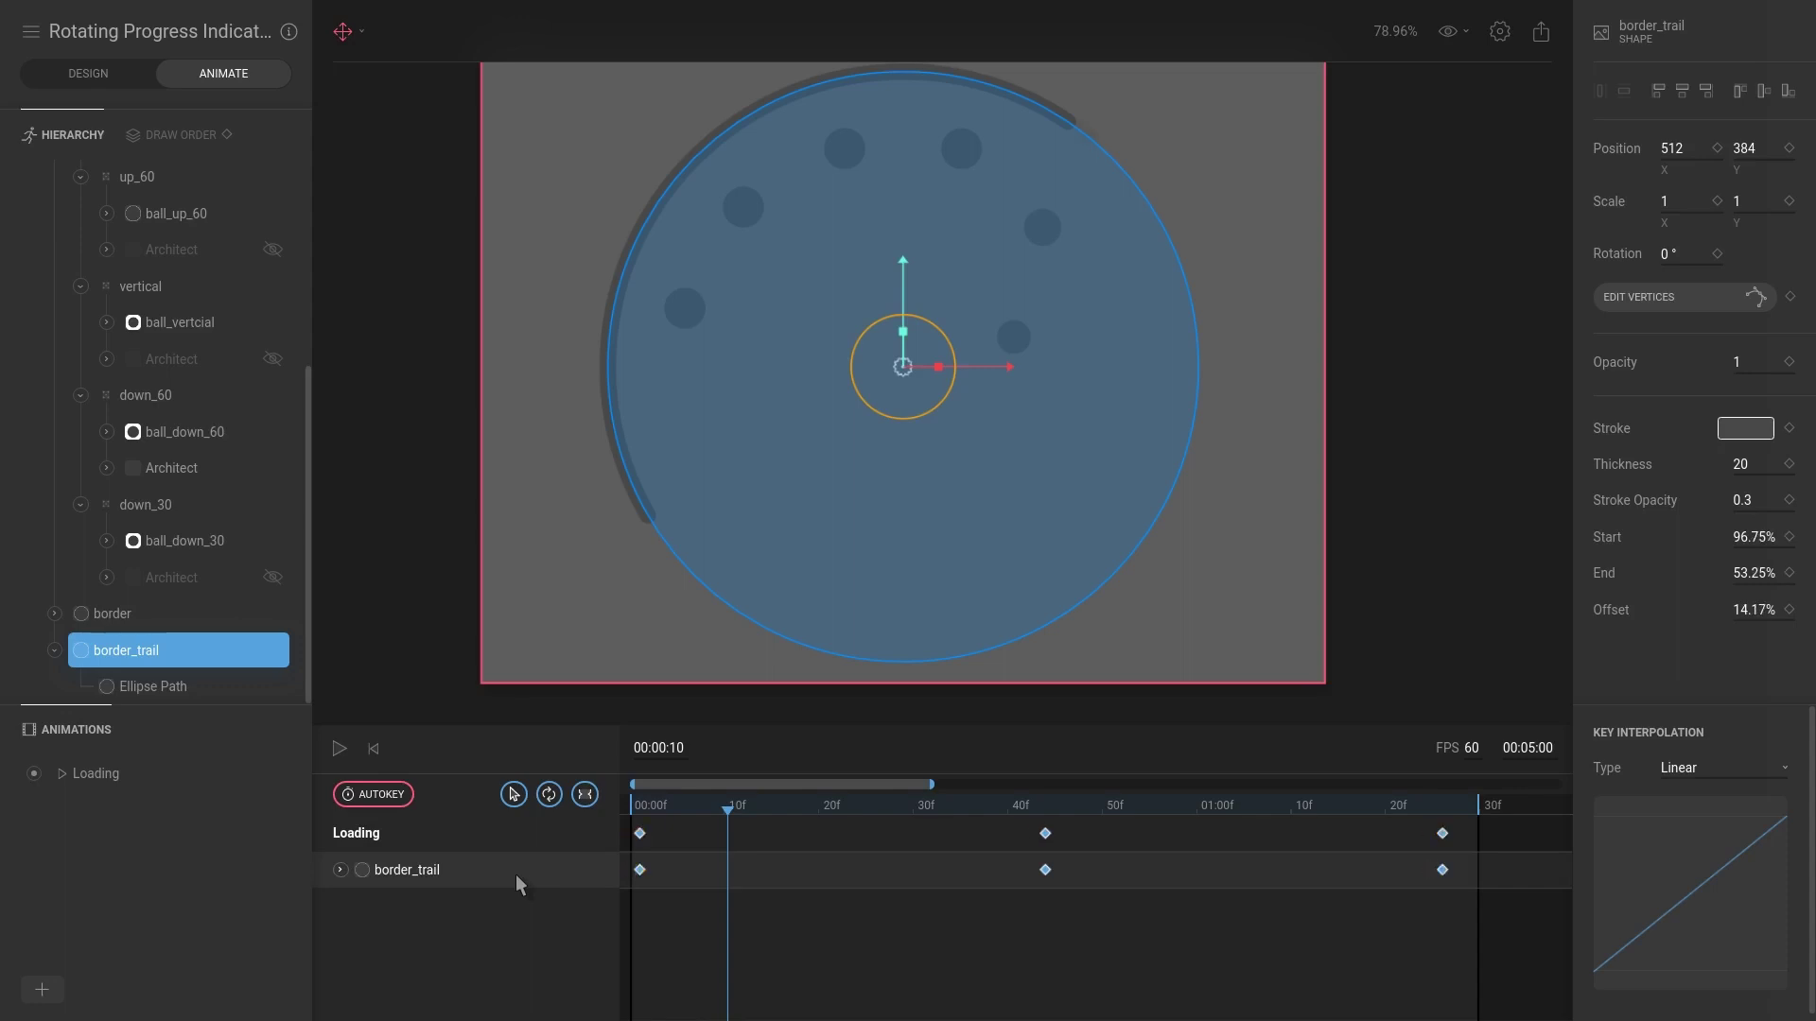
pyautogui.press('Right')
pyautogui.press('Right')
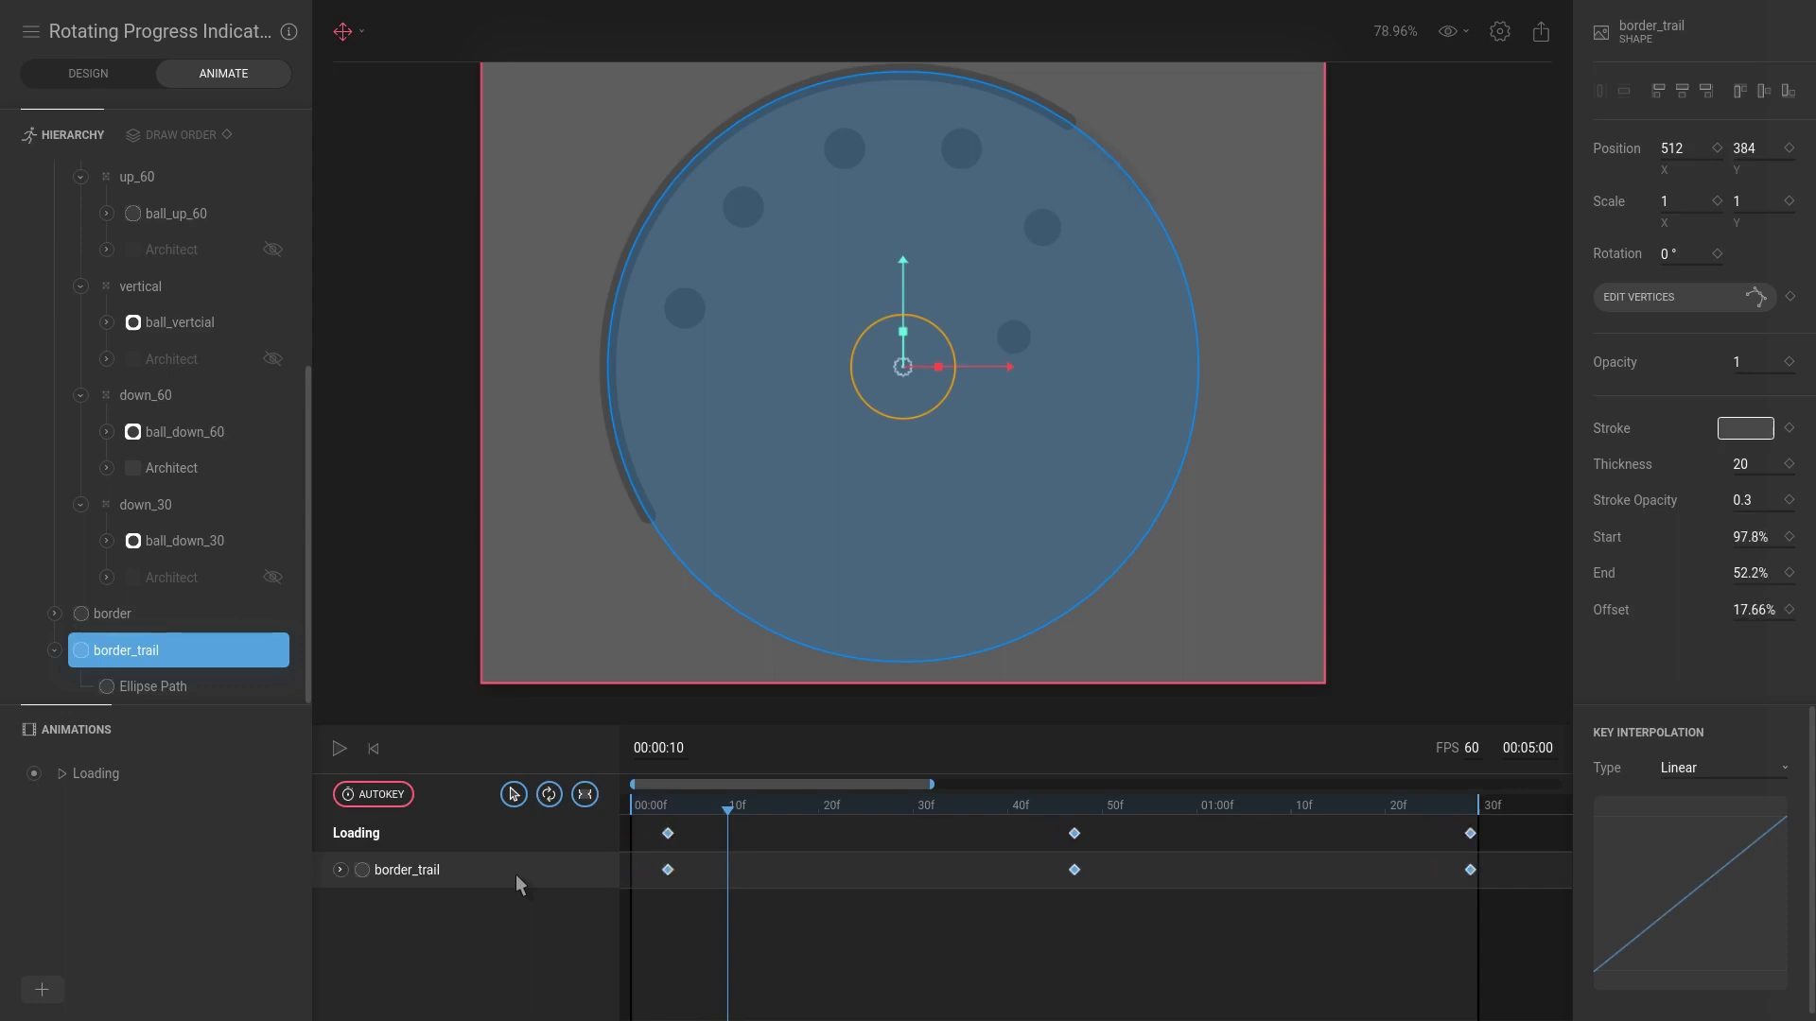
pyautogui.press('space')
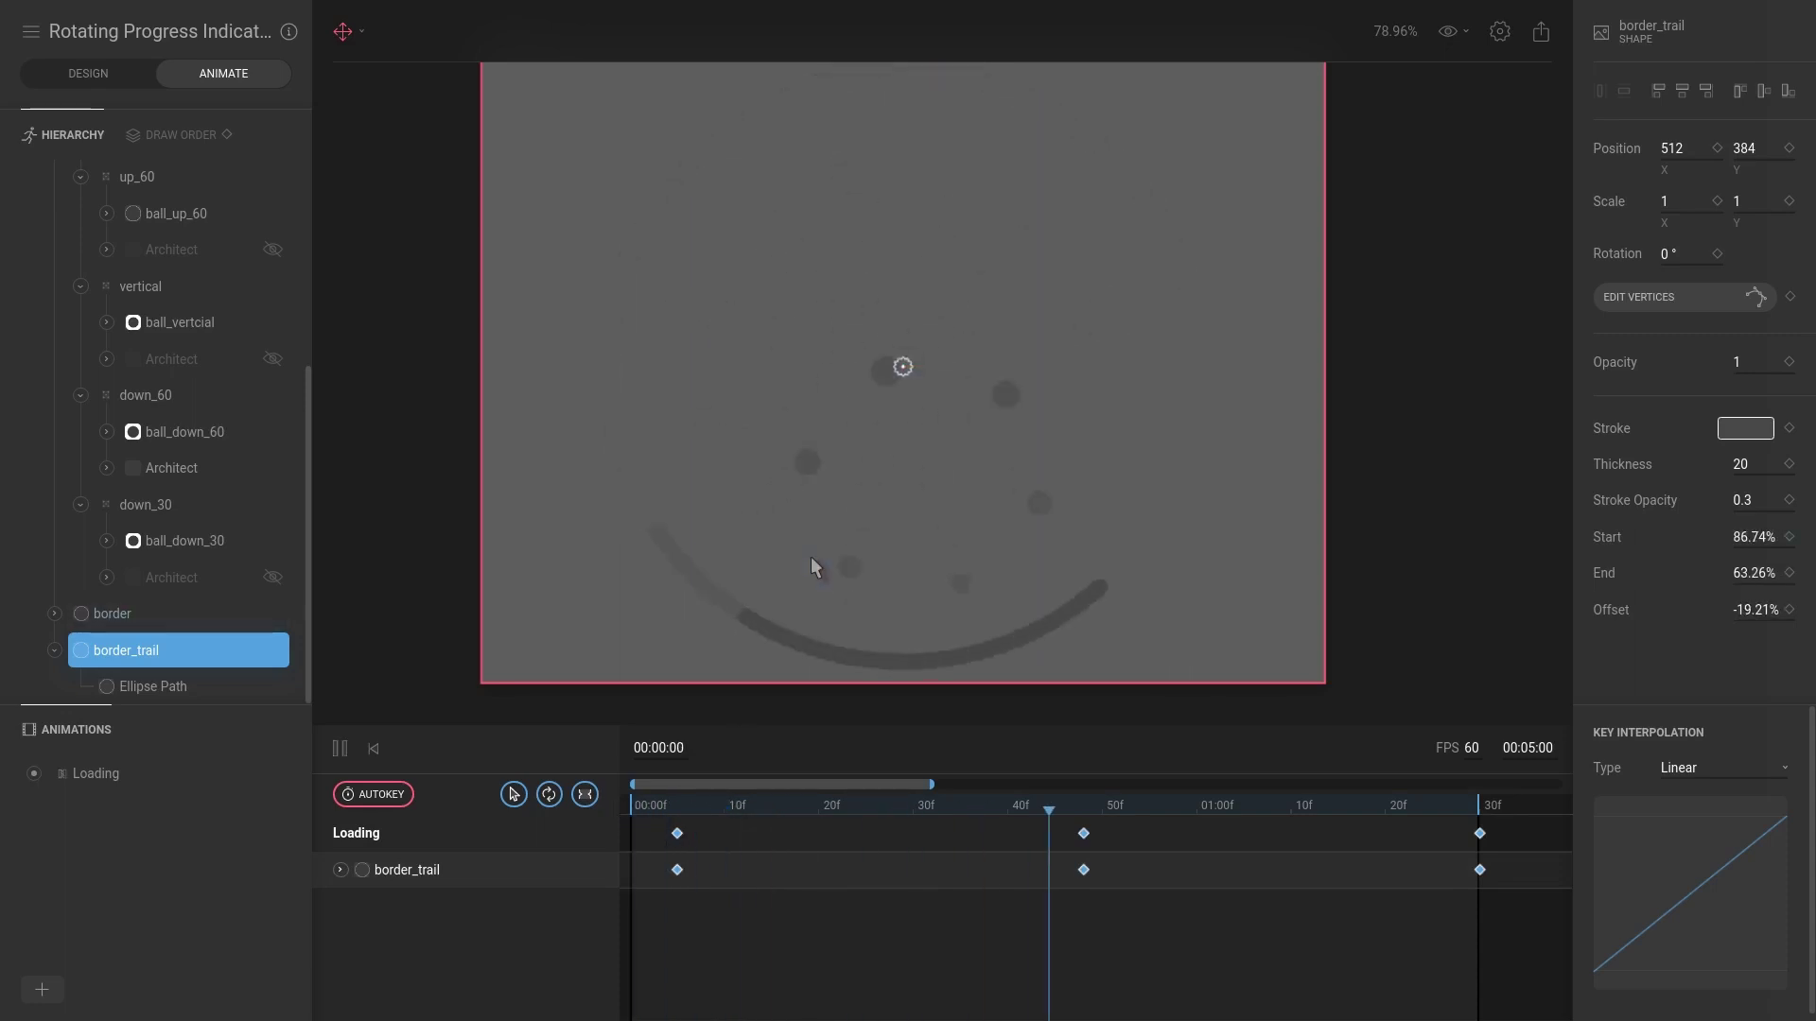
pyautogui.press('space')
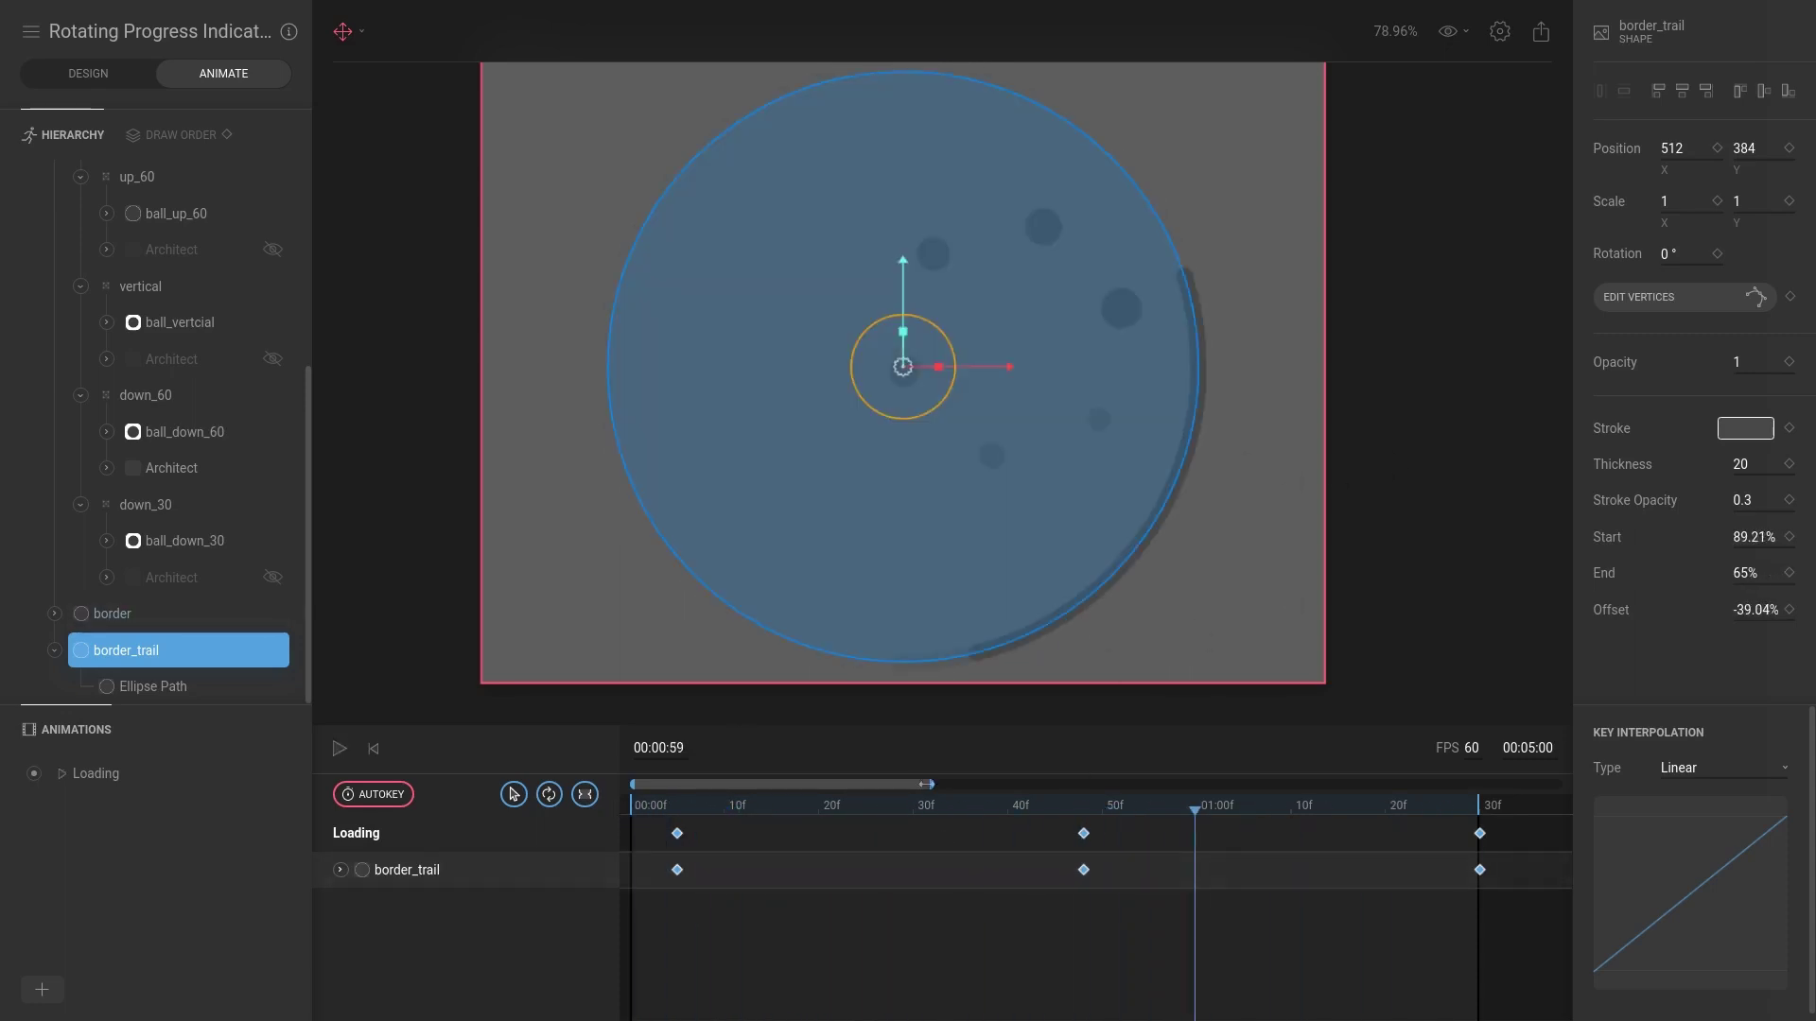
pyautogui.moveTo(883, 804); pyautogui.dragTo(627, 763)
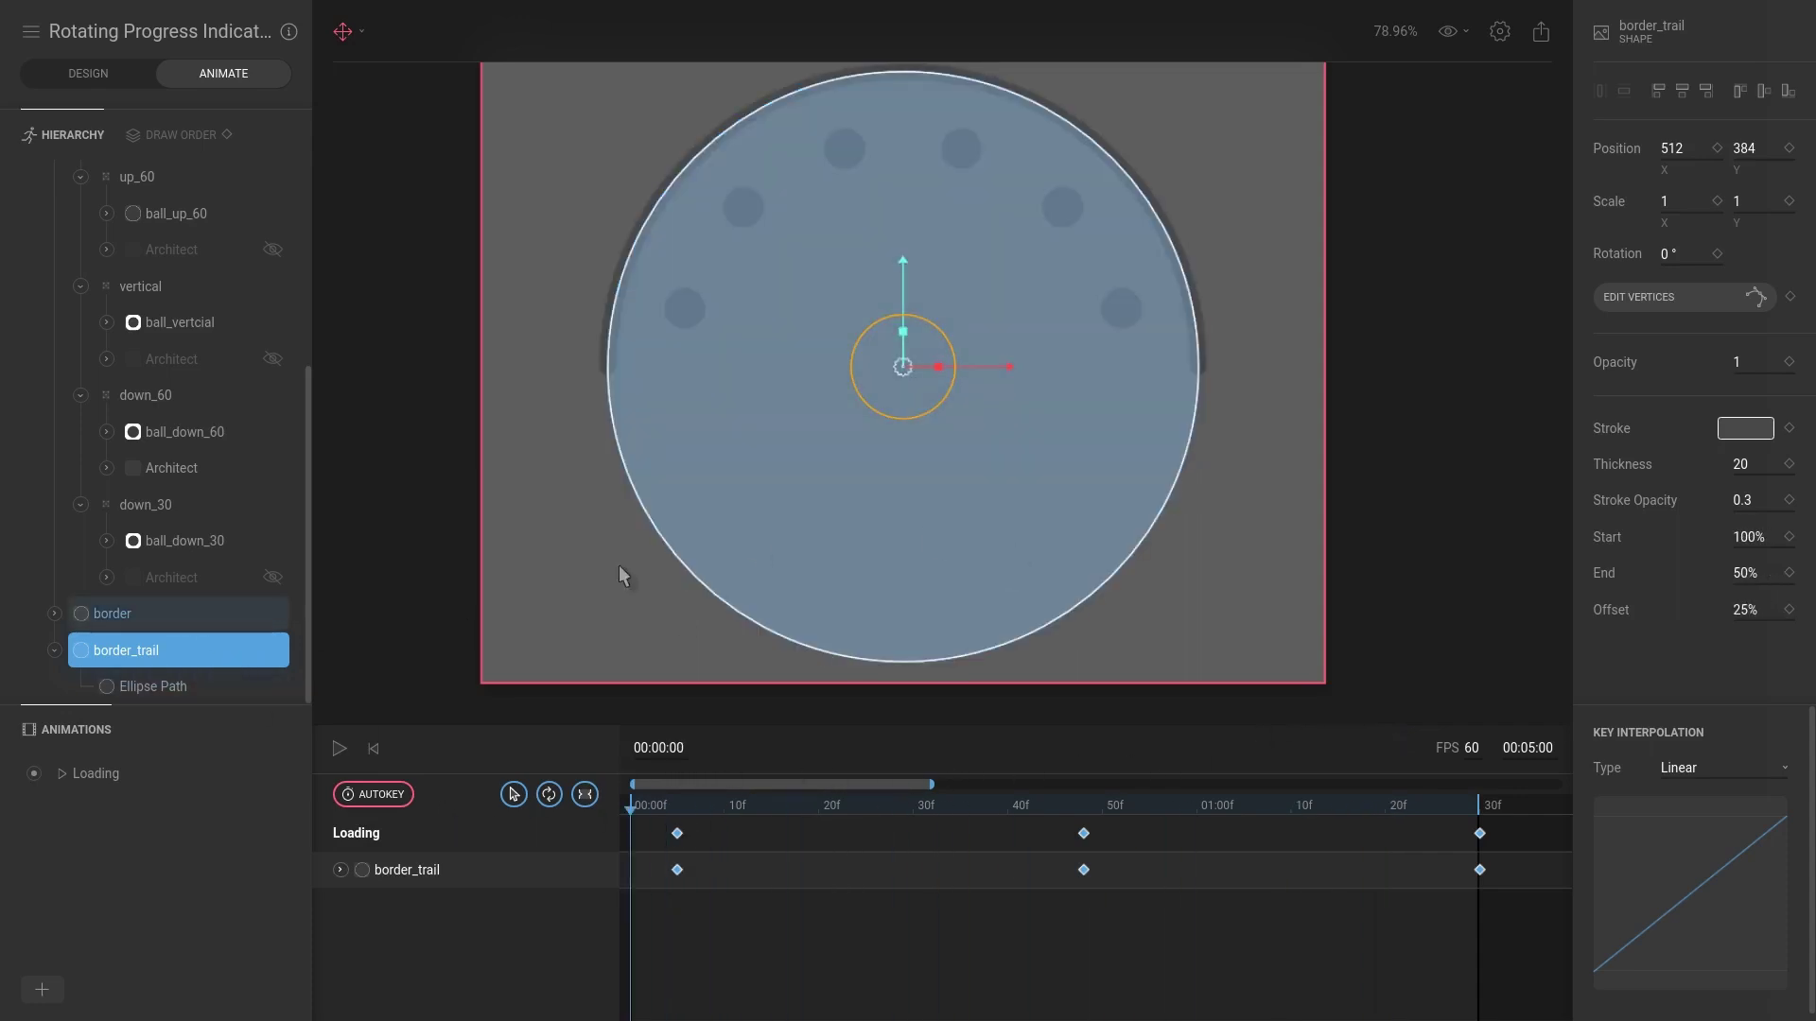
# Step: Select the border's first keyframe, preview playback, and set its interpolation to Cubic
pyautogui.click(150, 615)
pyautogui.click(631, 870)
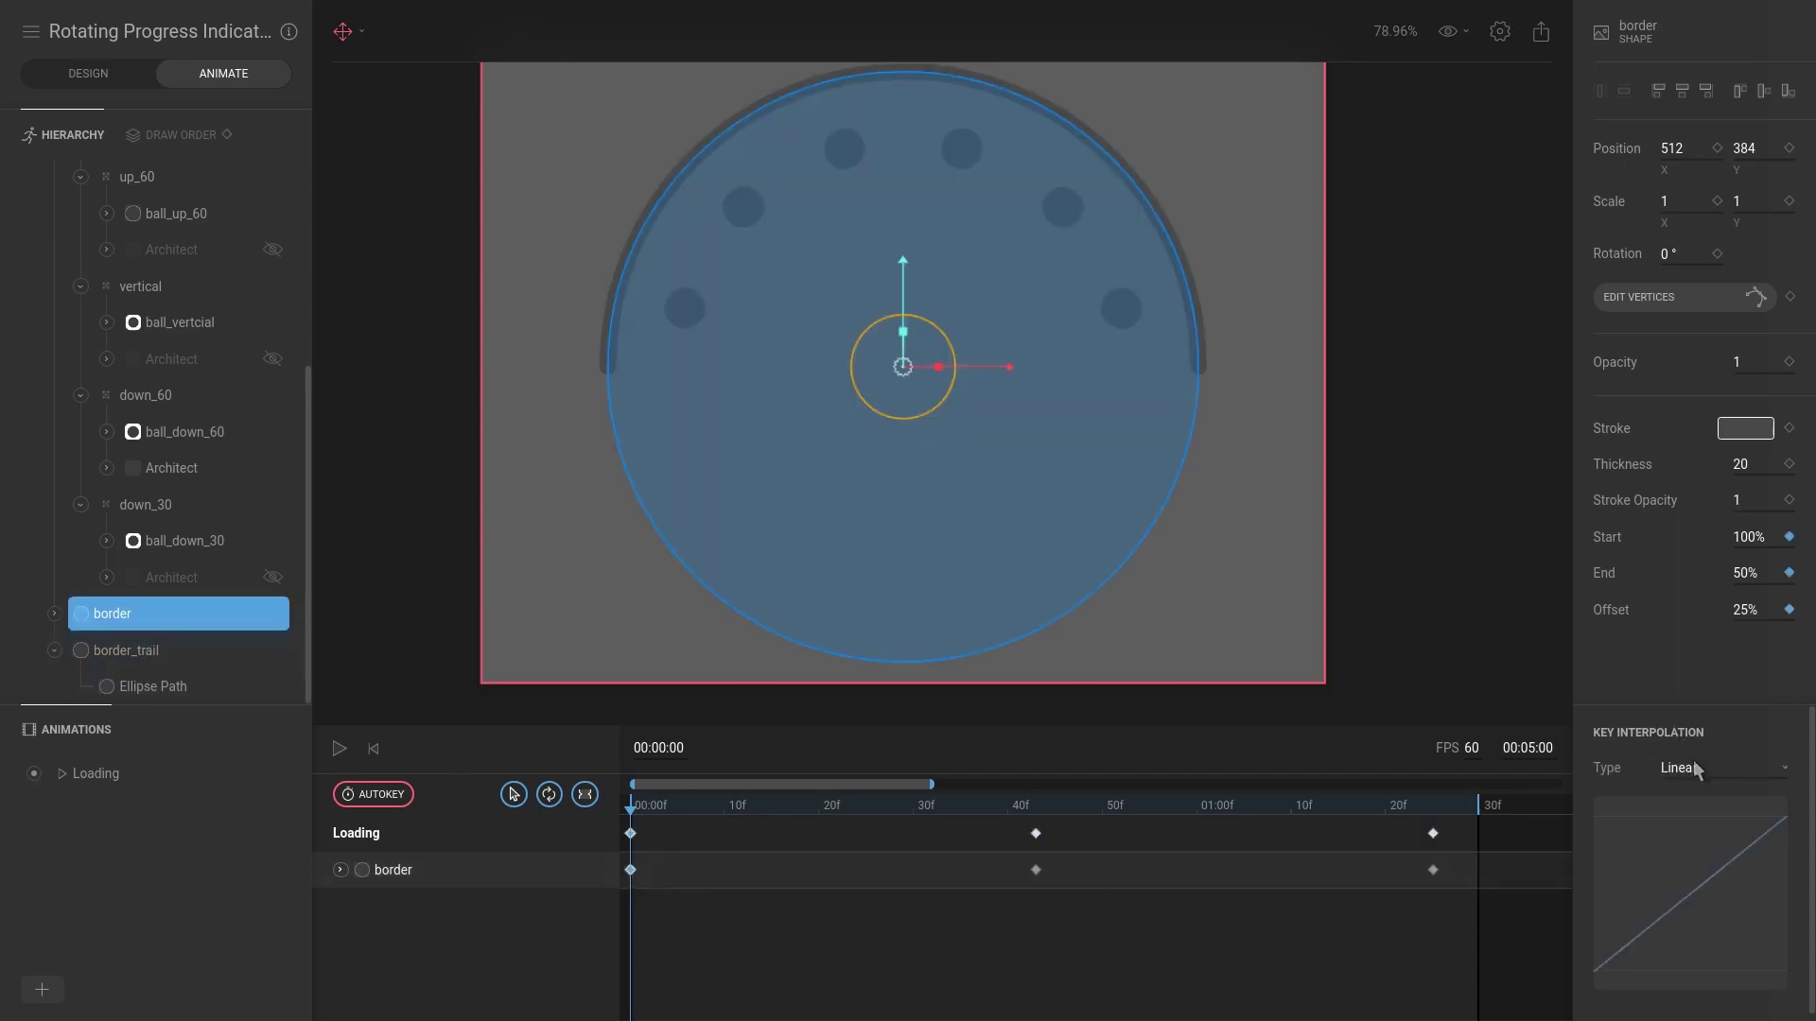
pyautogui.scroll(-3, 1126, 541)
pyautogui.press('space')
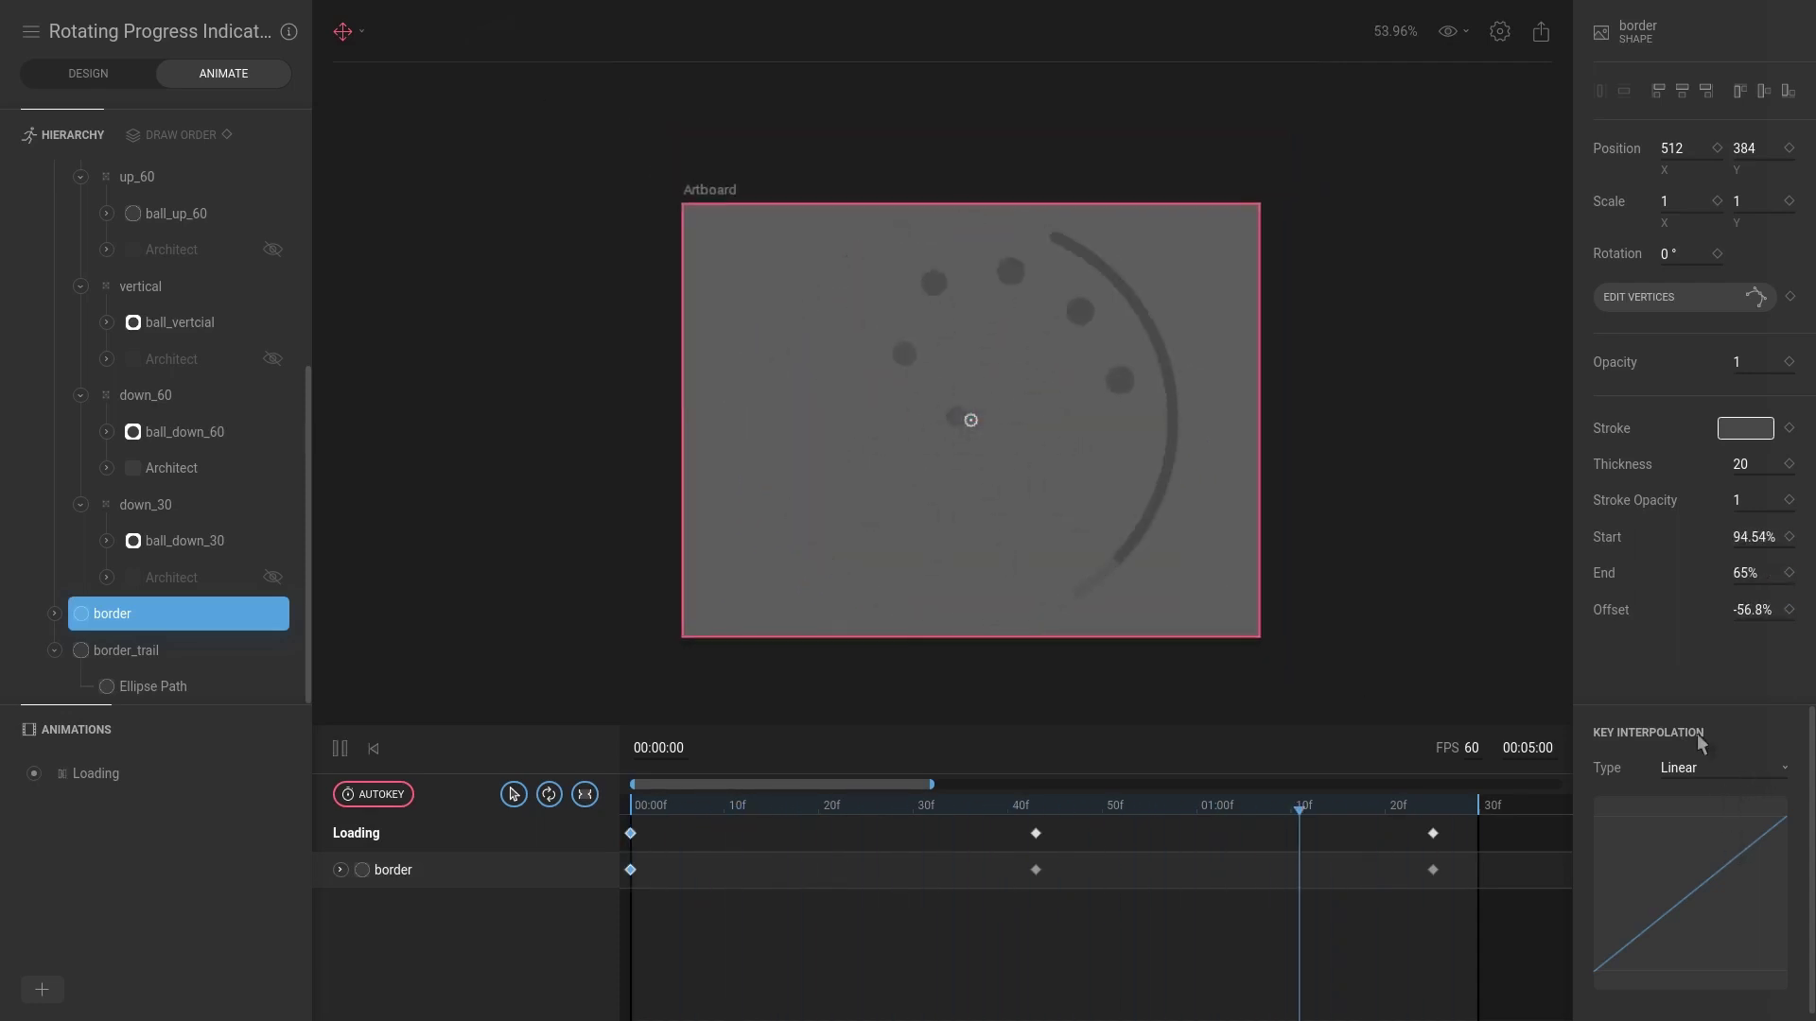
pyautogui.press('space')
pyautogui.click(1740, 770)
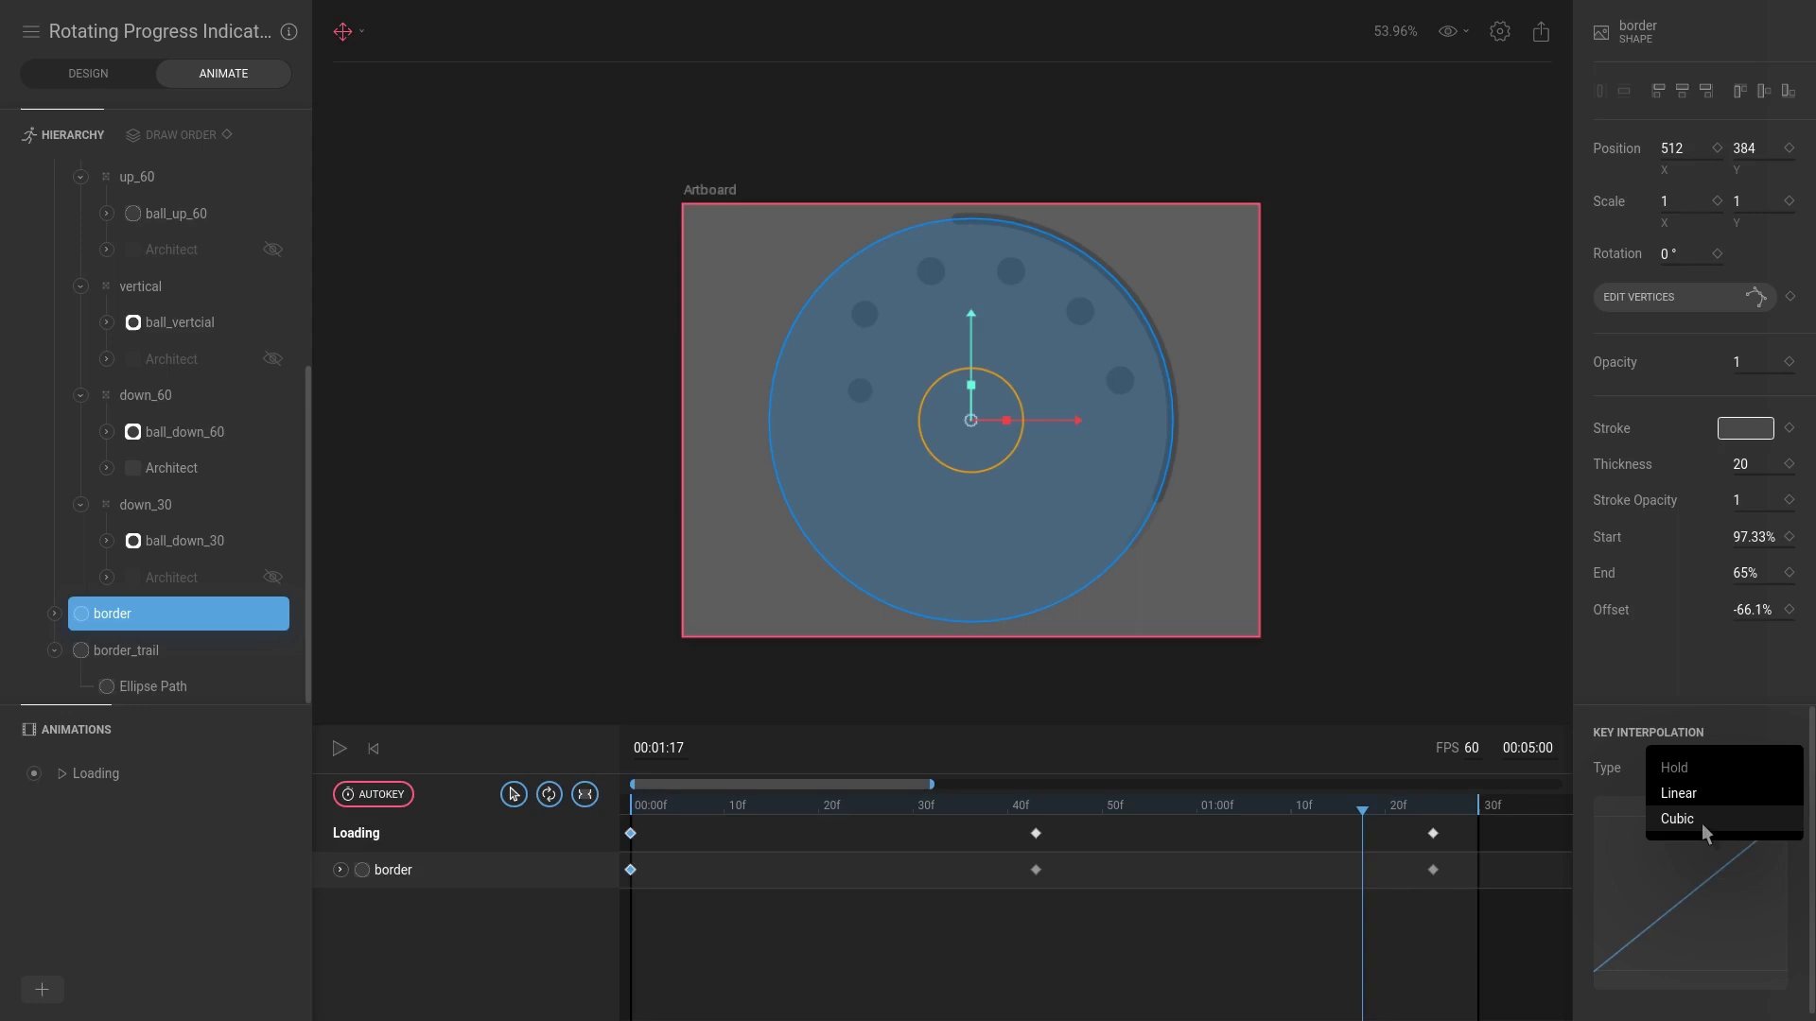
pyautogui.click(1701, 823)
# Step: Set the border's 40f and final keyframes to Cubic easing and play to check
pyautogui.click(1037, 866)
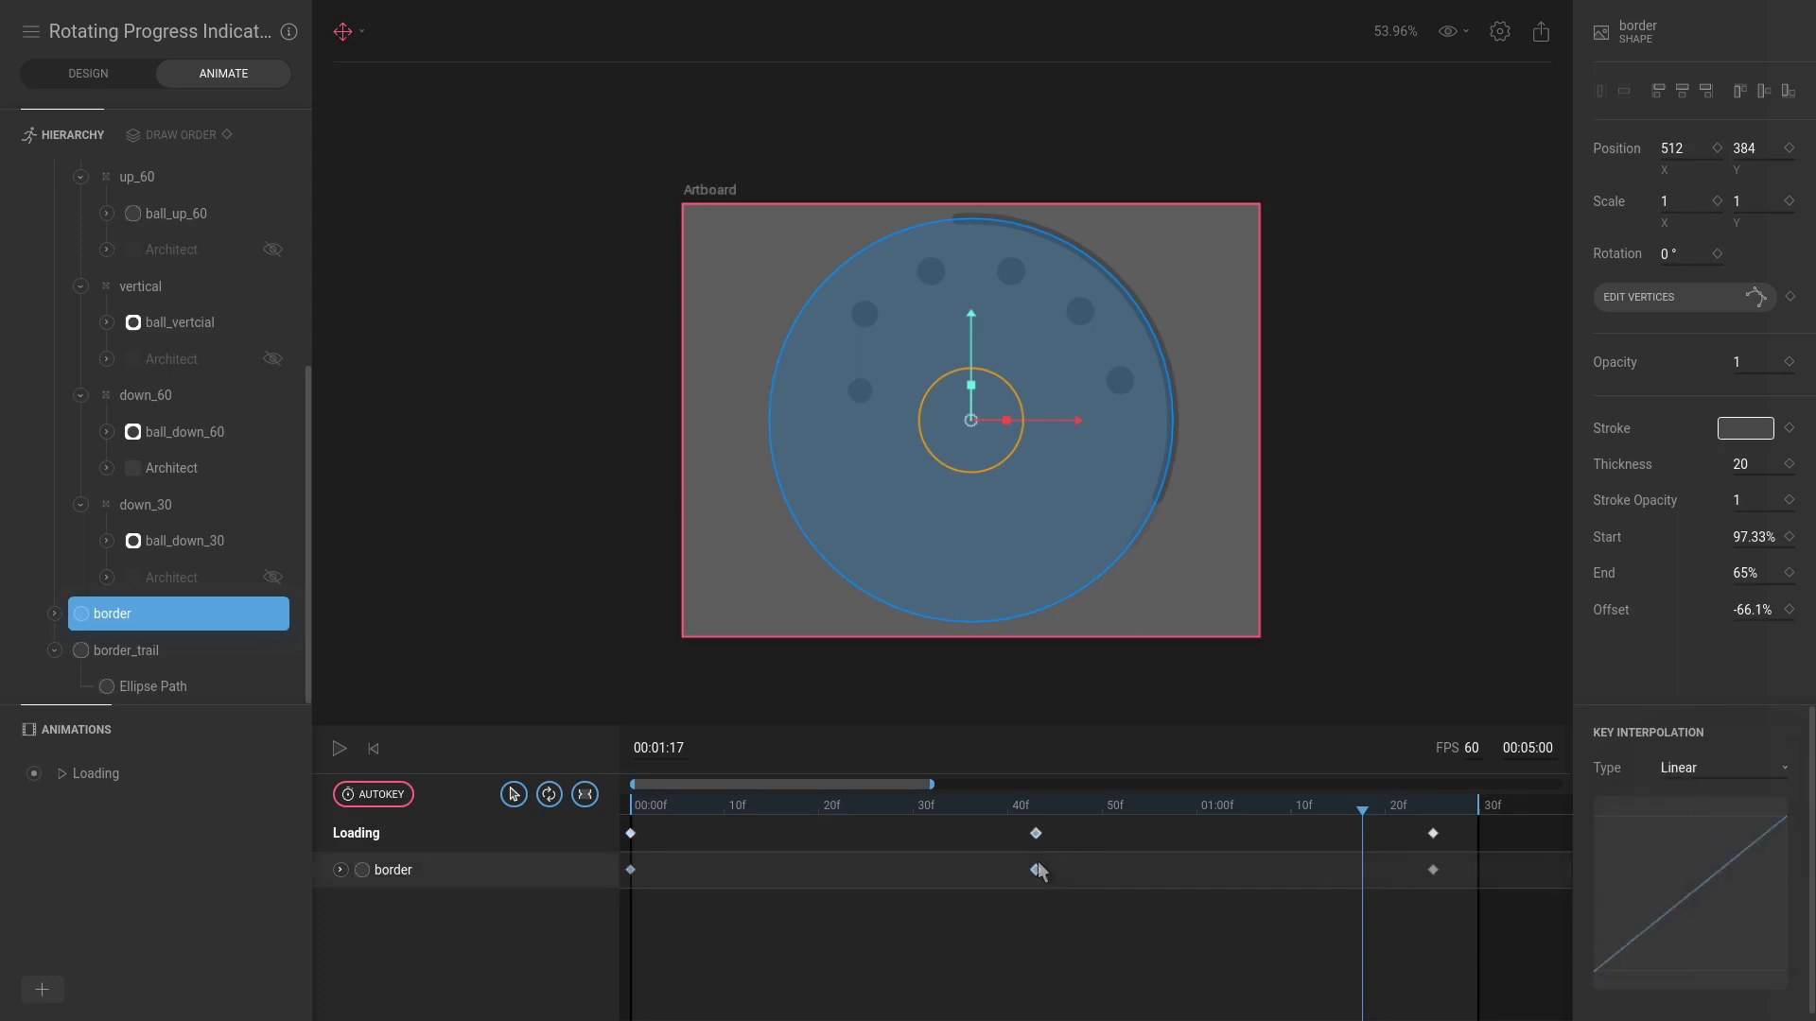
pyautogui.click(1662, 773)
pyautogui.click(1710, 821)
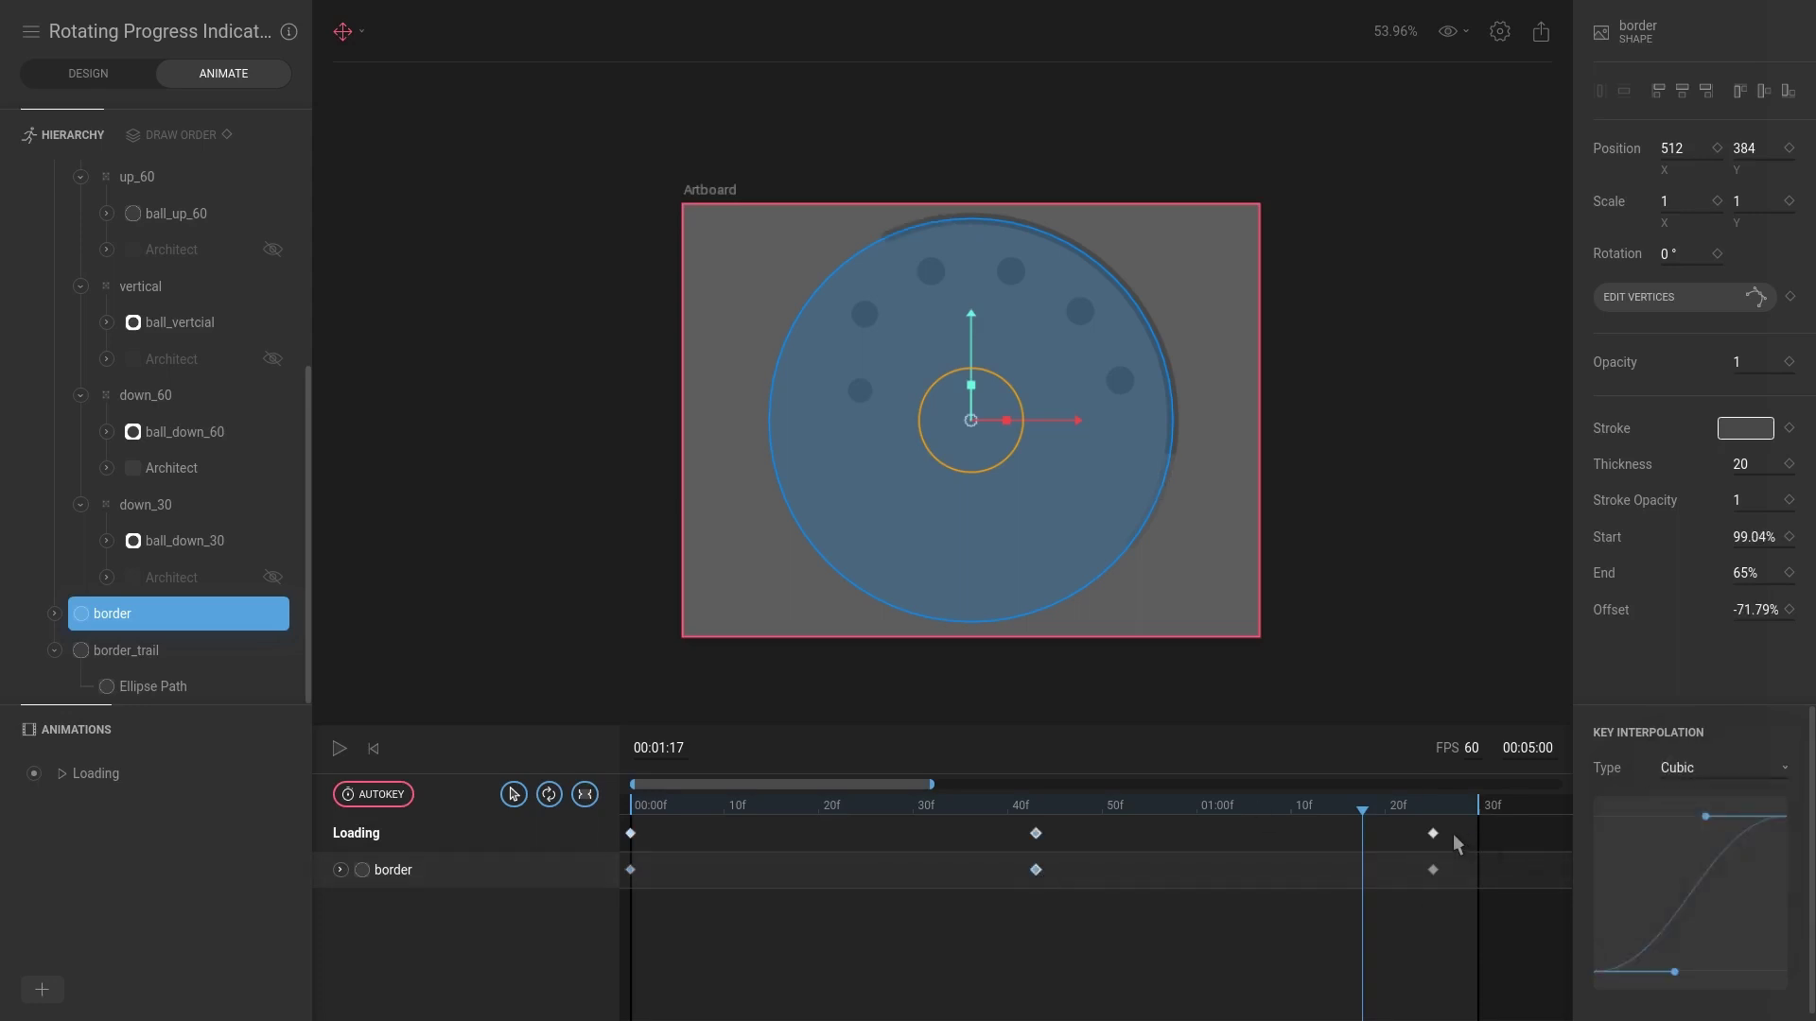
pyautogui.click(1433, 834)
pyautogui.click(1705, 766)
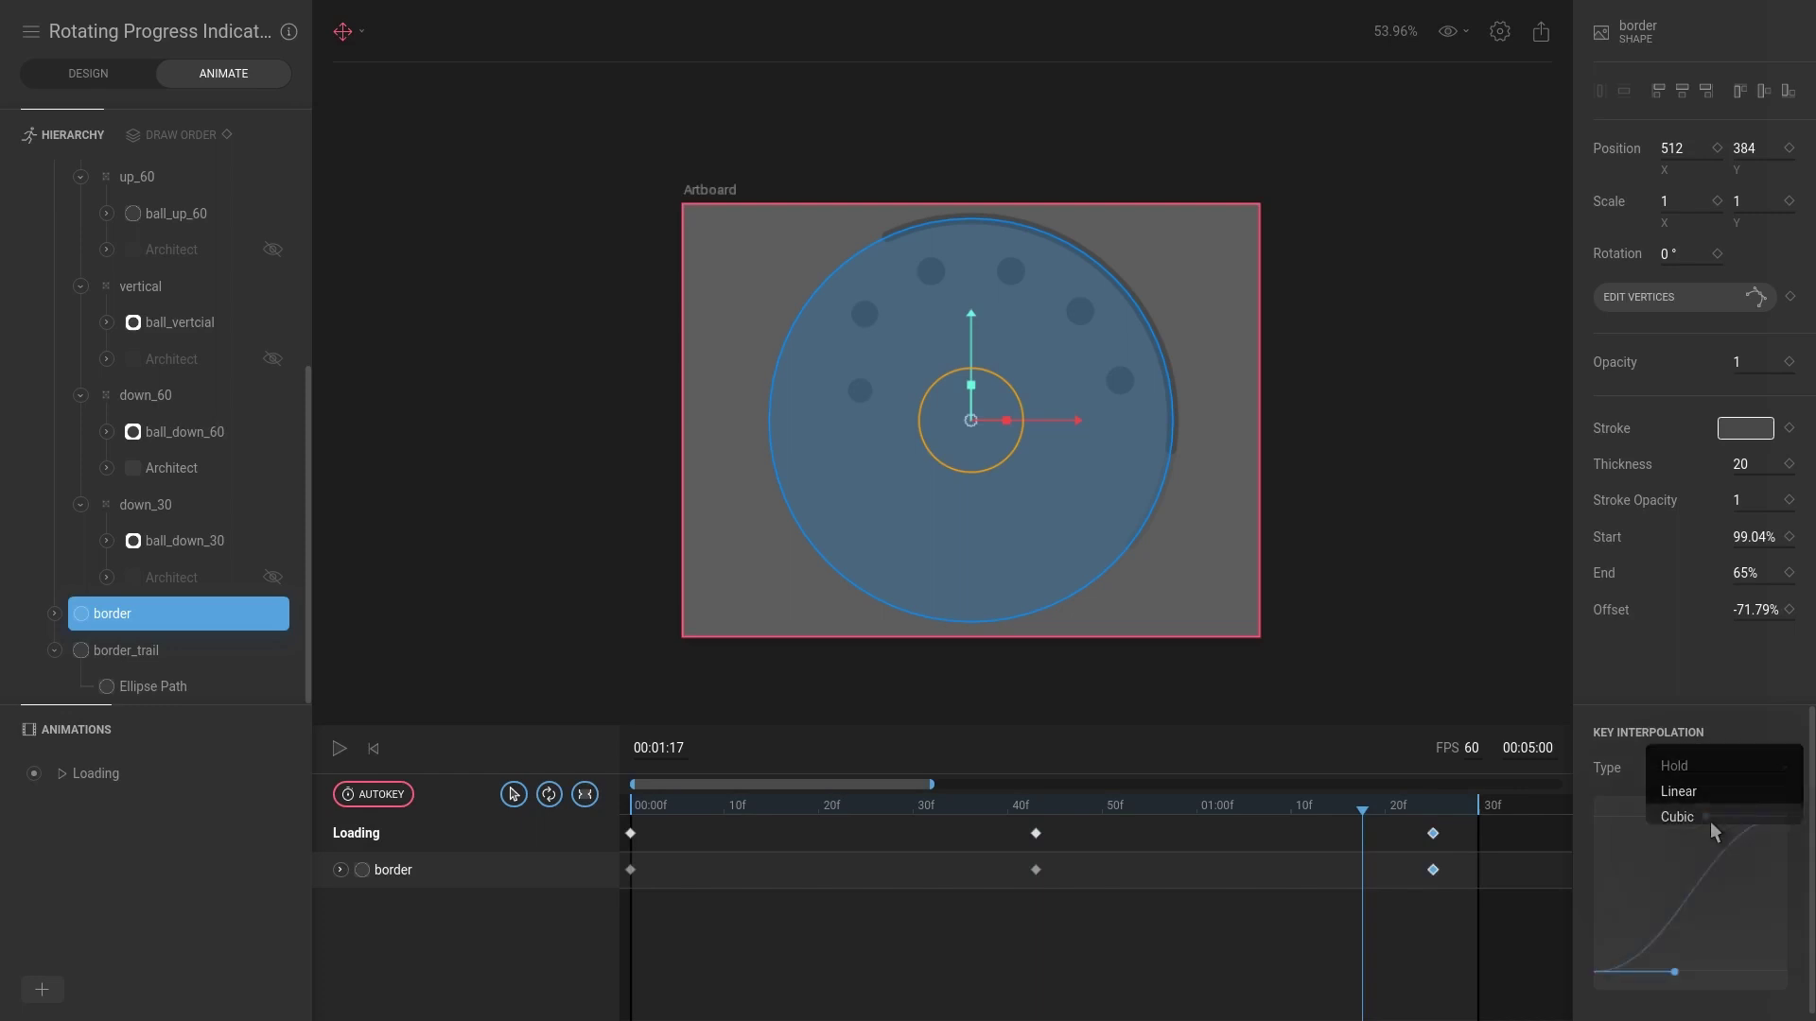
pyautogui.click(1710, 821)
pyautogui.press('space')
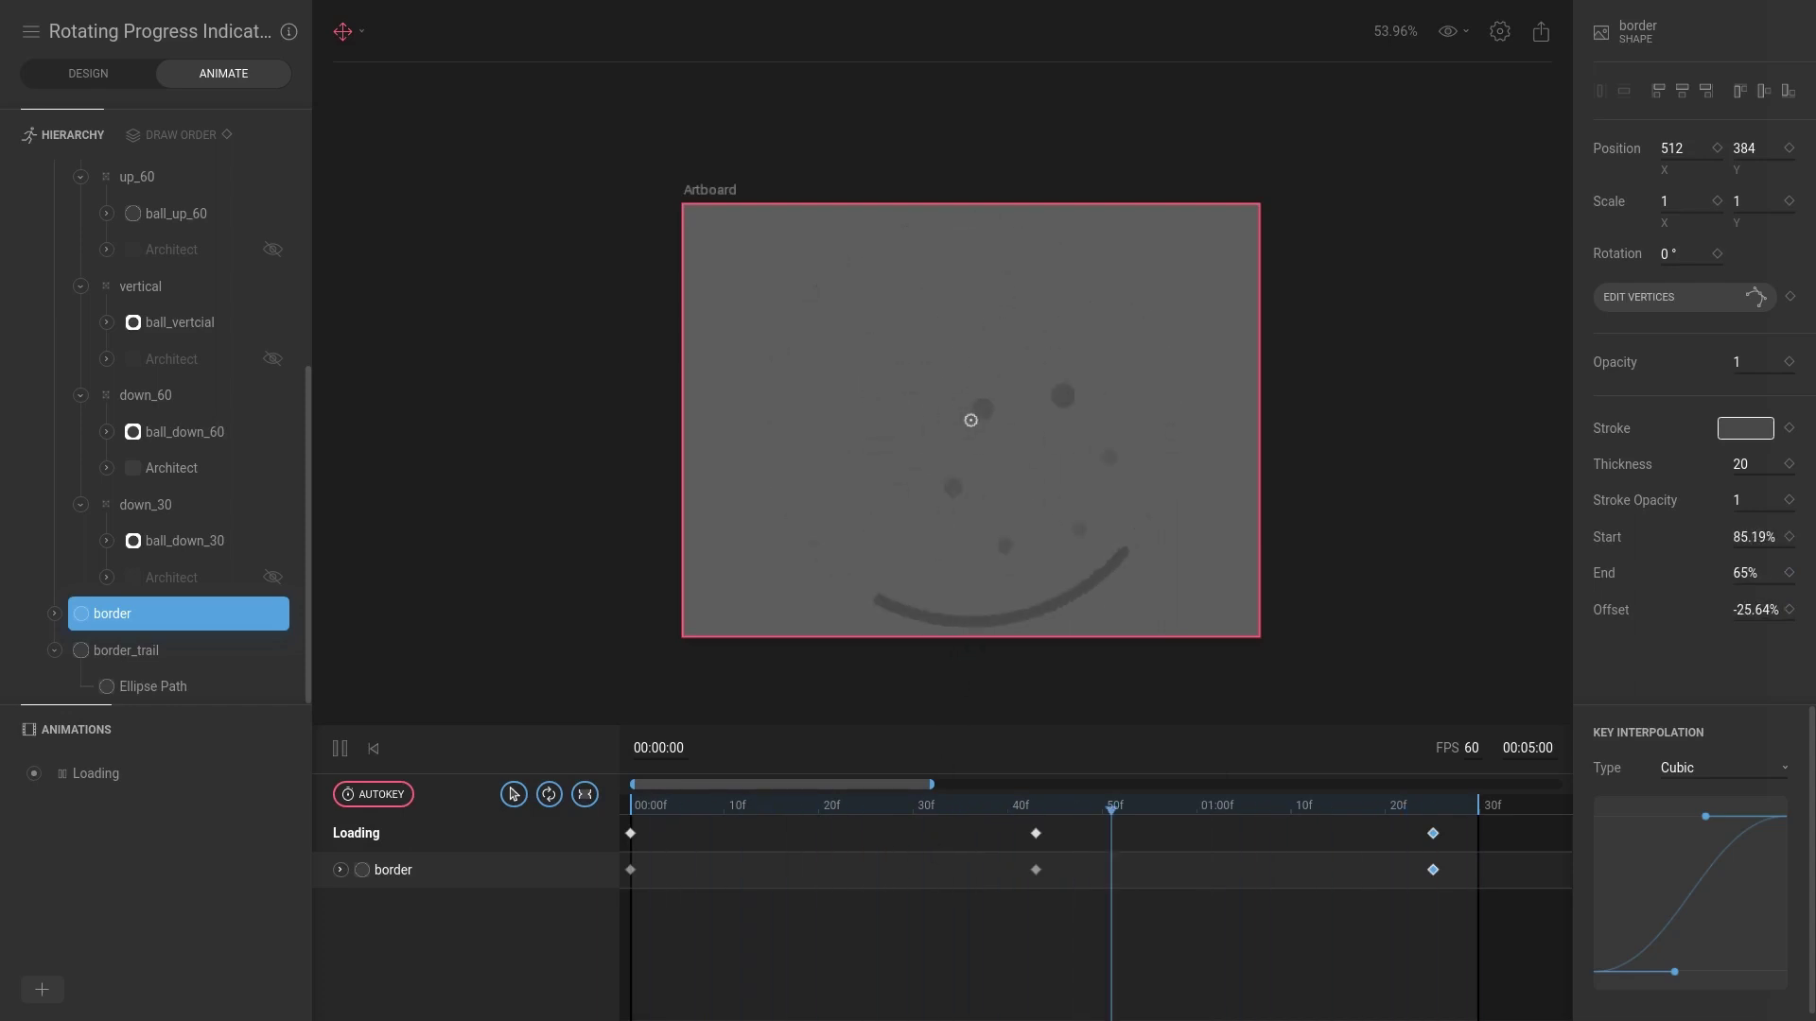
# Step: Reshape the border keyframe's cubic curve for a slow start and sharp finish toward the 43-frame key
pyautogui.press('space')
pyautogui.moveTo(723, 796); pyautogui.dragTo(1001, 794)
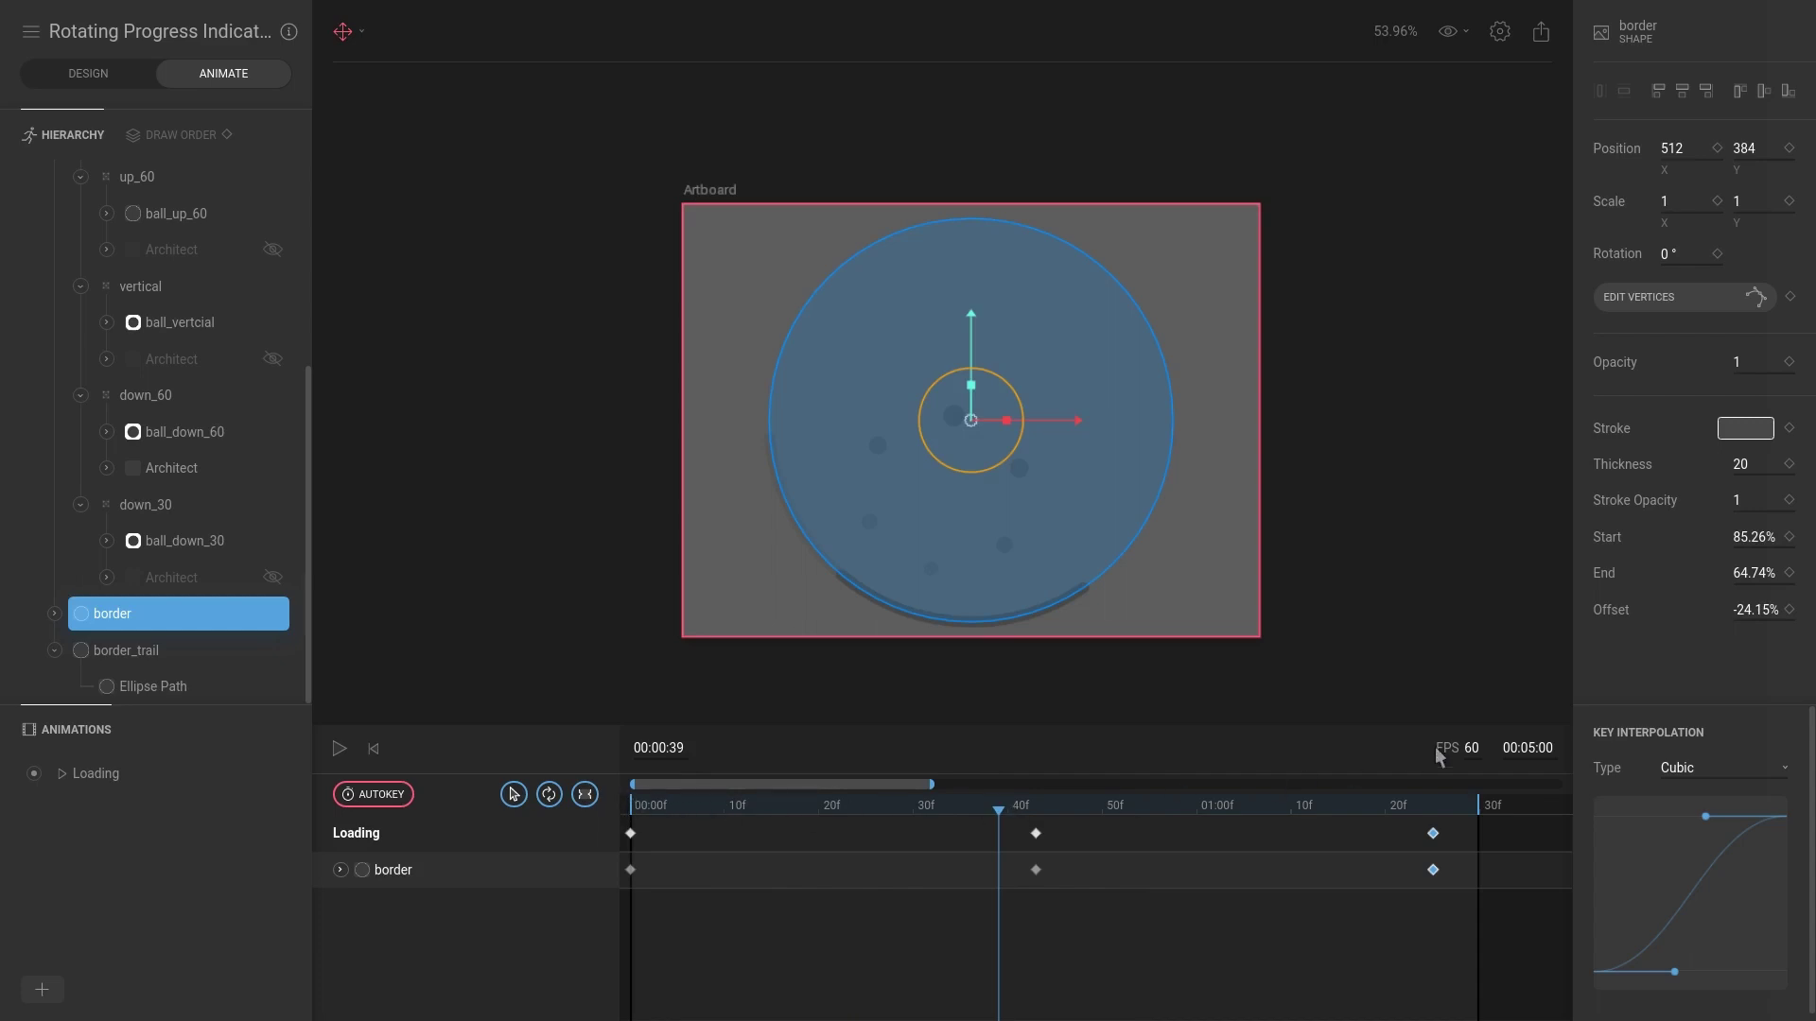
pyautogui.moveTo(998, 813); pyautogui.dragTo(1035, 802)
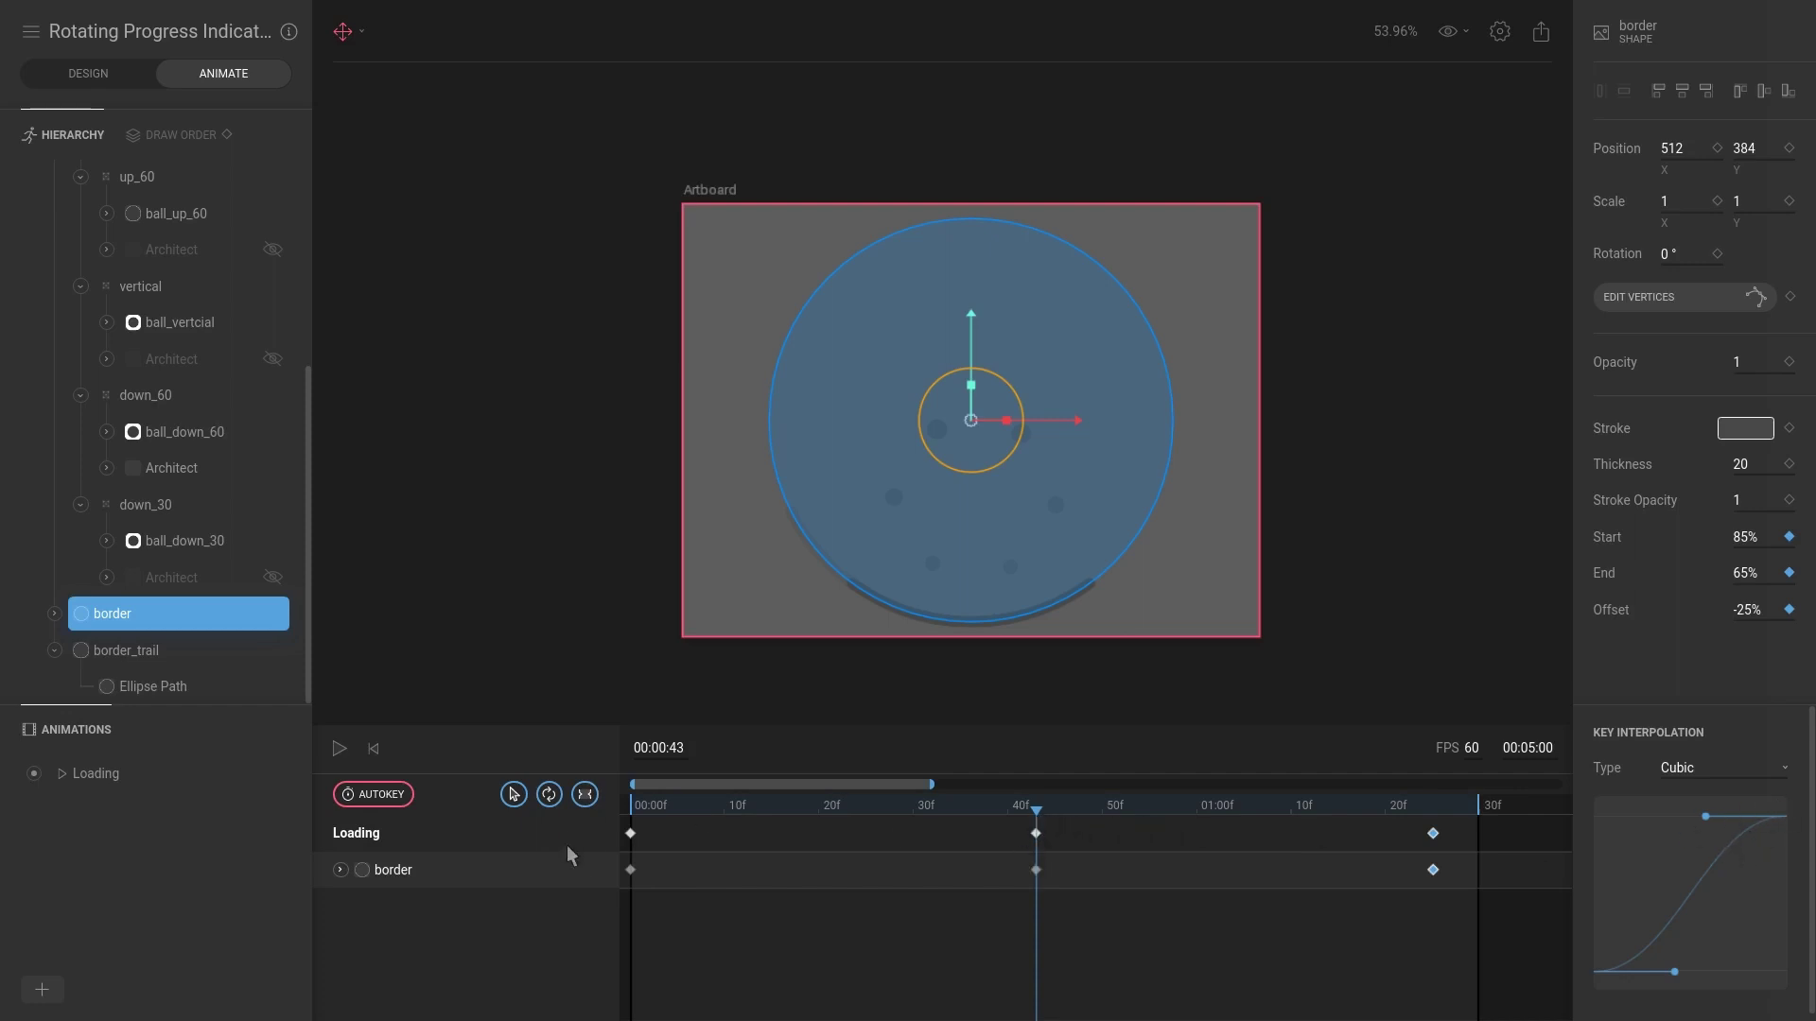
pyautogui.click(631, 870)
pyautogui.press('Home')
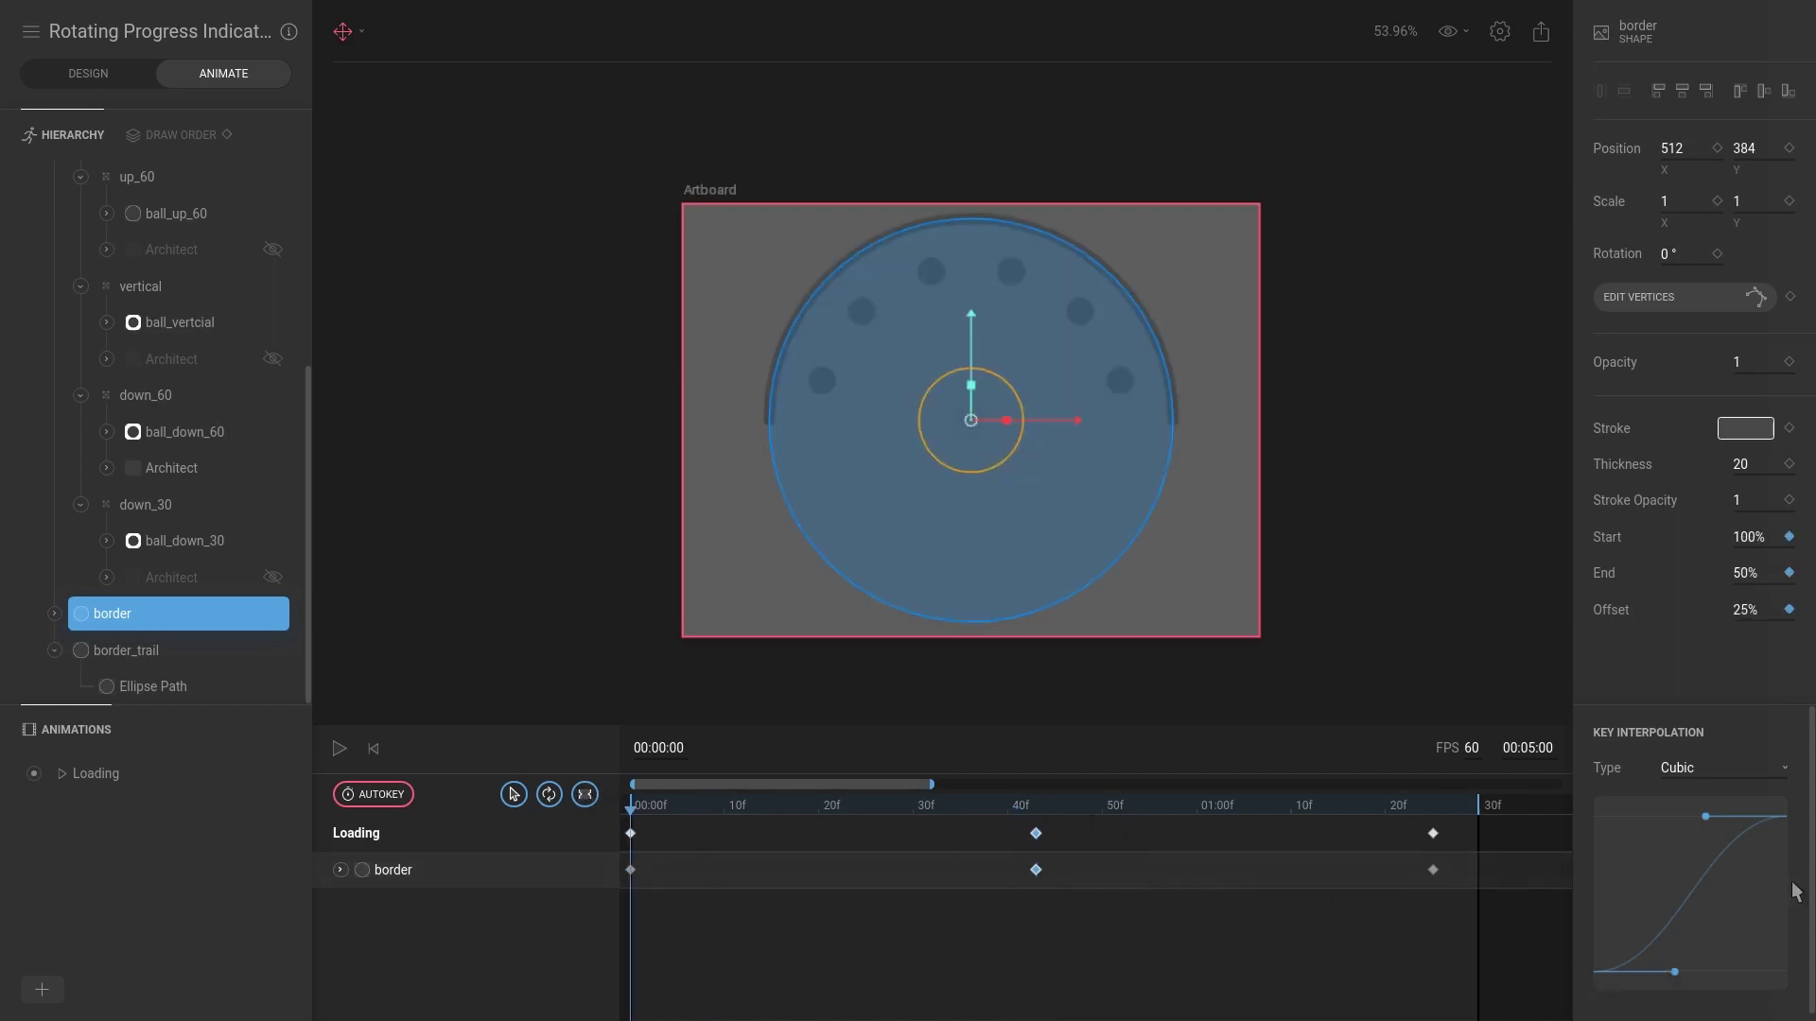
pyautogui.moveTo(1705, 818); pyautogui.dragTo(1752, 877)
pyautogui.moveTo(631, 805); pyautogui.dragTo(1036, 804)
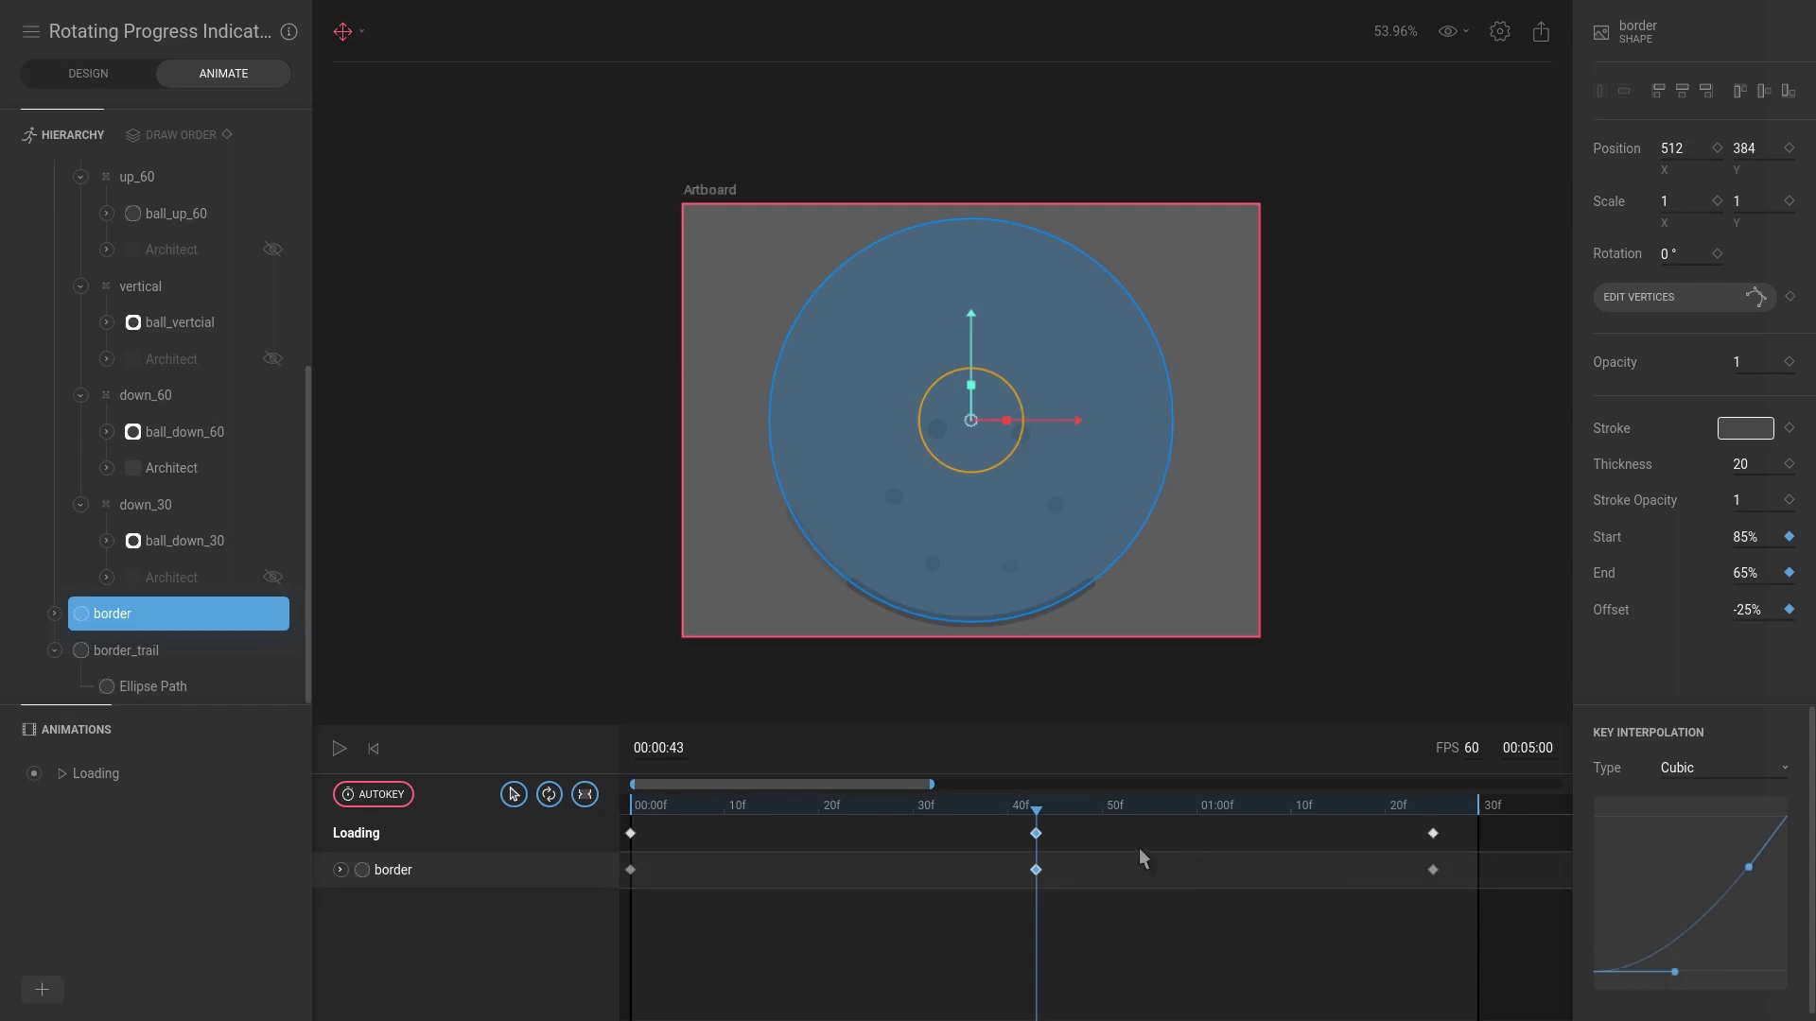
# Step: Select the border's middle keyframe at 43 frames and scrub the arc motion, previewing frame 35
pyautogui.click(934, 887)
pyautogui.moveTo(922, 810); pyautogui.dragTo(631, 809)
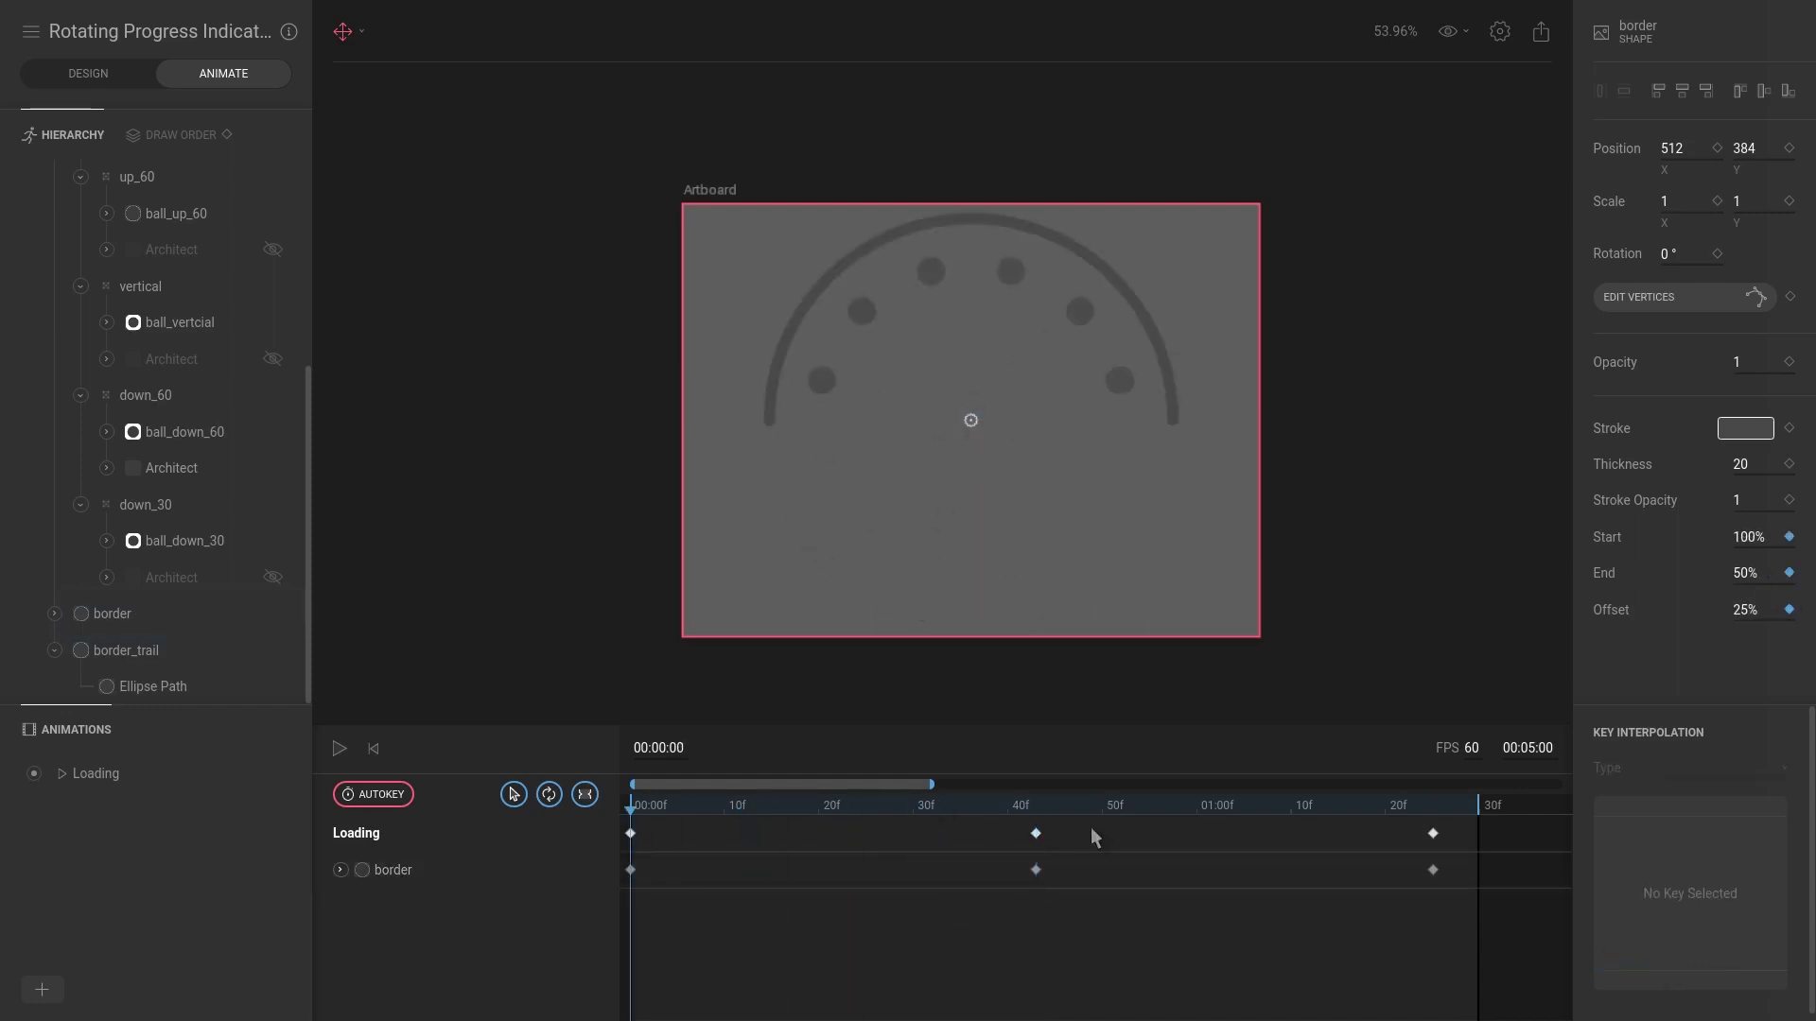
pyautogui.click(1035, 870)
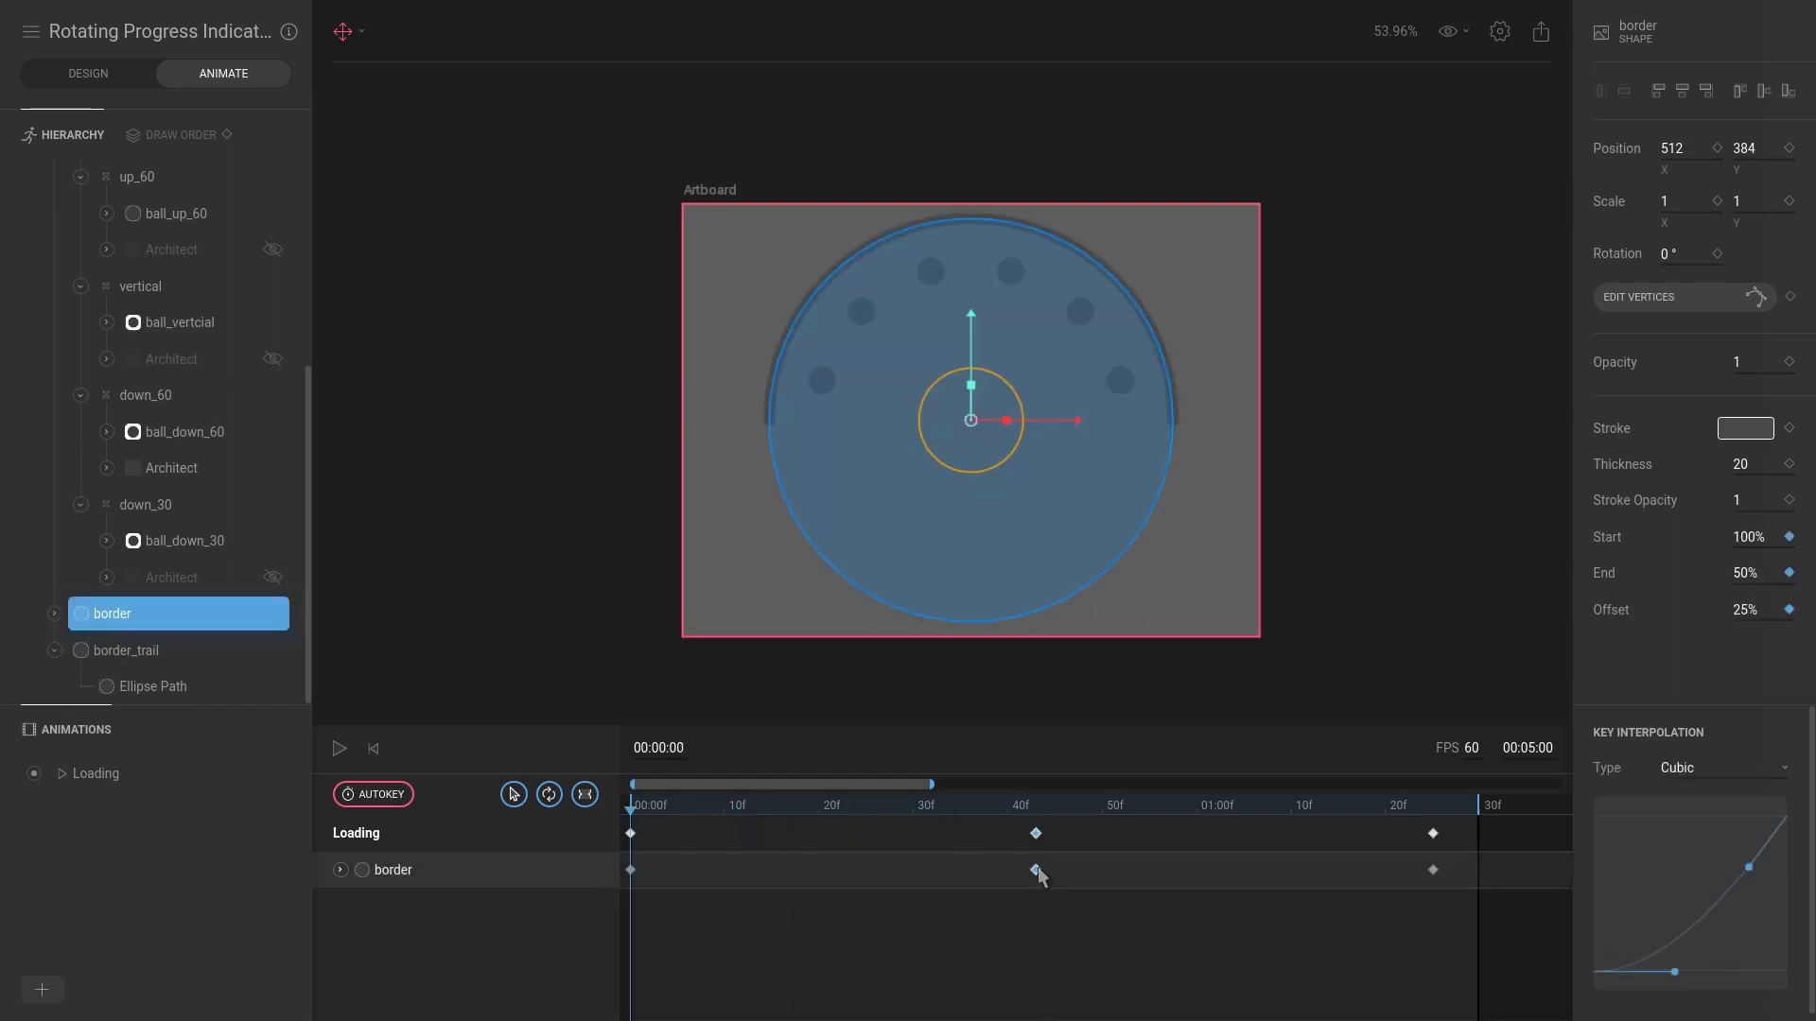
pyautogui.moveTo(917, 807); pyautogui.dragTo(632, 809)
pyautogui.click(1048, 882)
pyautogui.click(1036, 870)
pyautogui.click(960, 806)
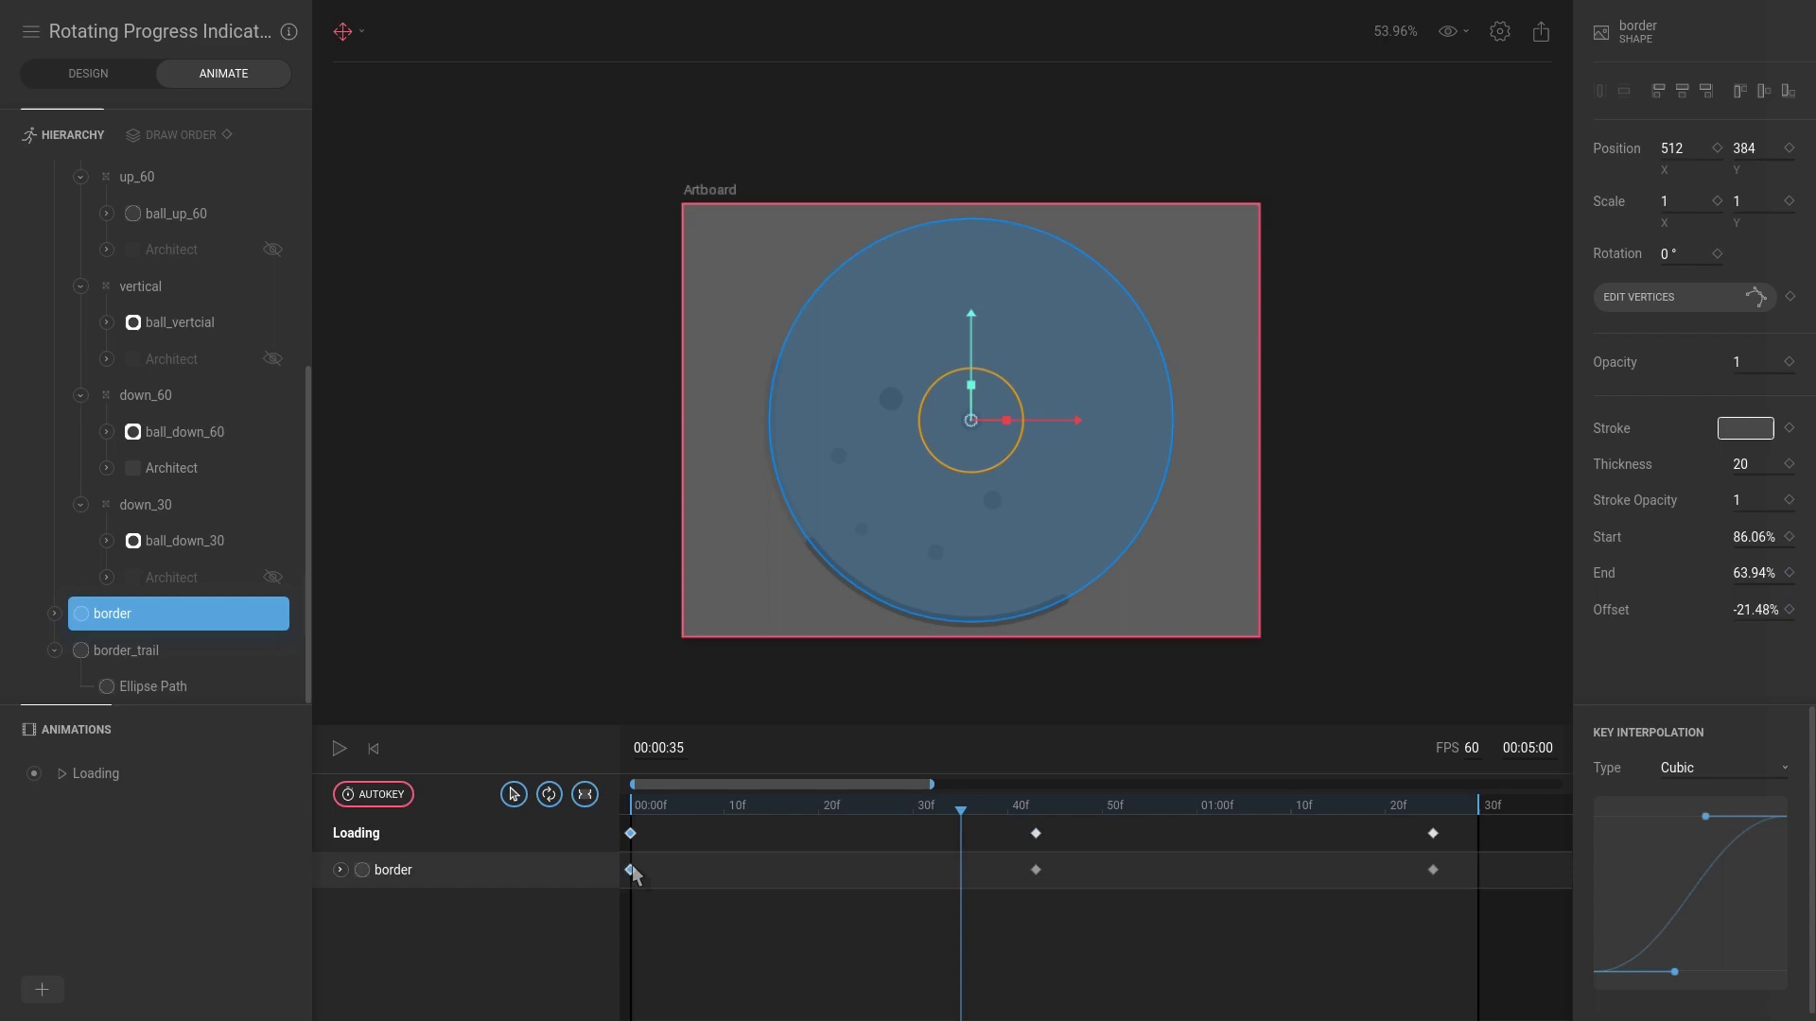
pyautogui.moveTo(745, 811); pyautogui.dragTo(631, 810)
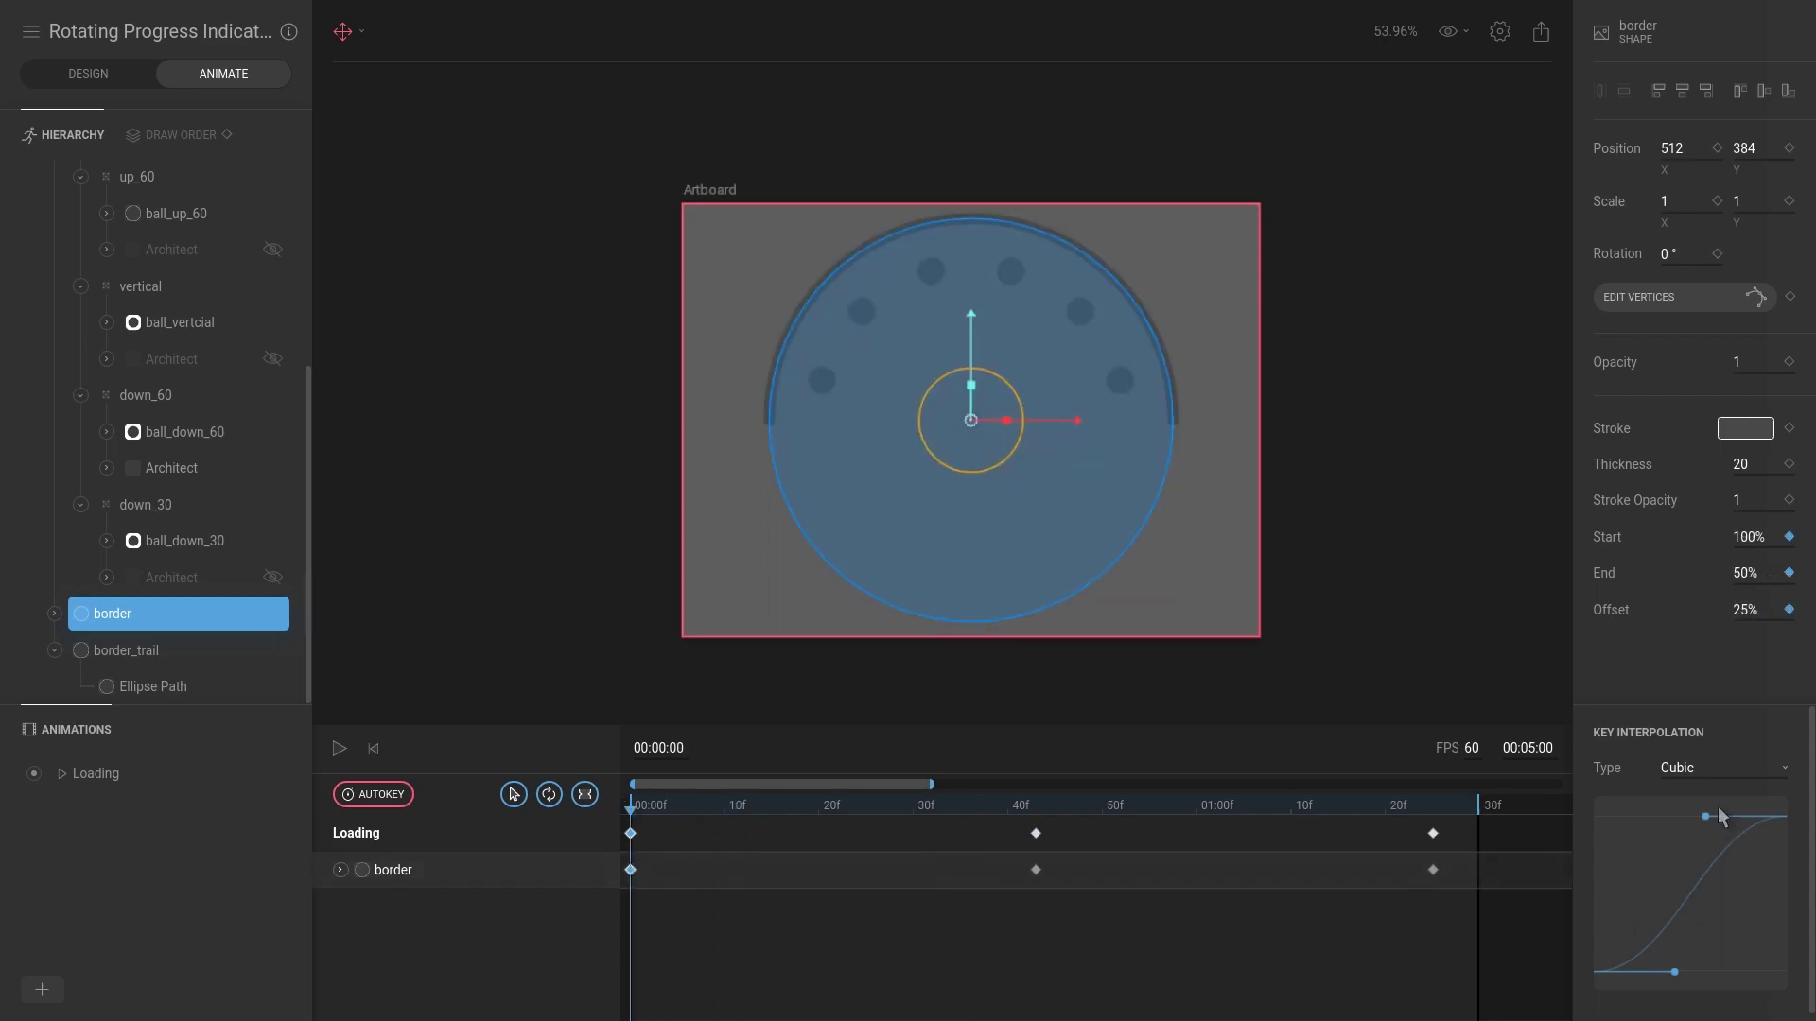
# Step: Steepen the first key's cubic curve, give the middle key an ease-out curve, and preview playback
pyautogui.moveTo(1699, 821); pyautogui.dragTo(1735, 871)
pyautogui.click(1037, 833)
pyautogui.moveTo(1673, 972); pyautogui.dragTo(1655, 906)
pyautogui.press('space')
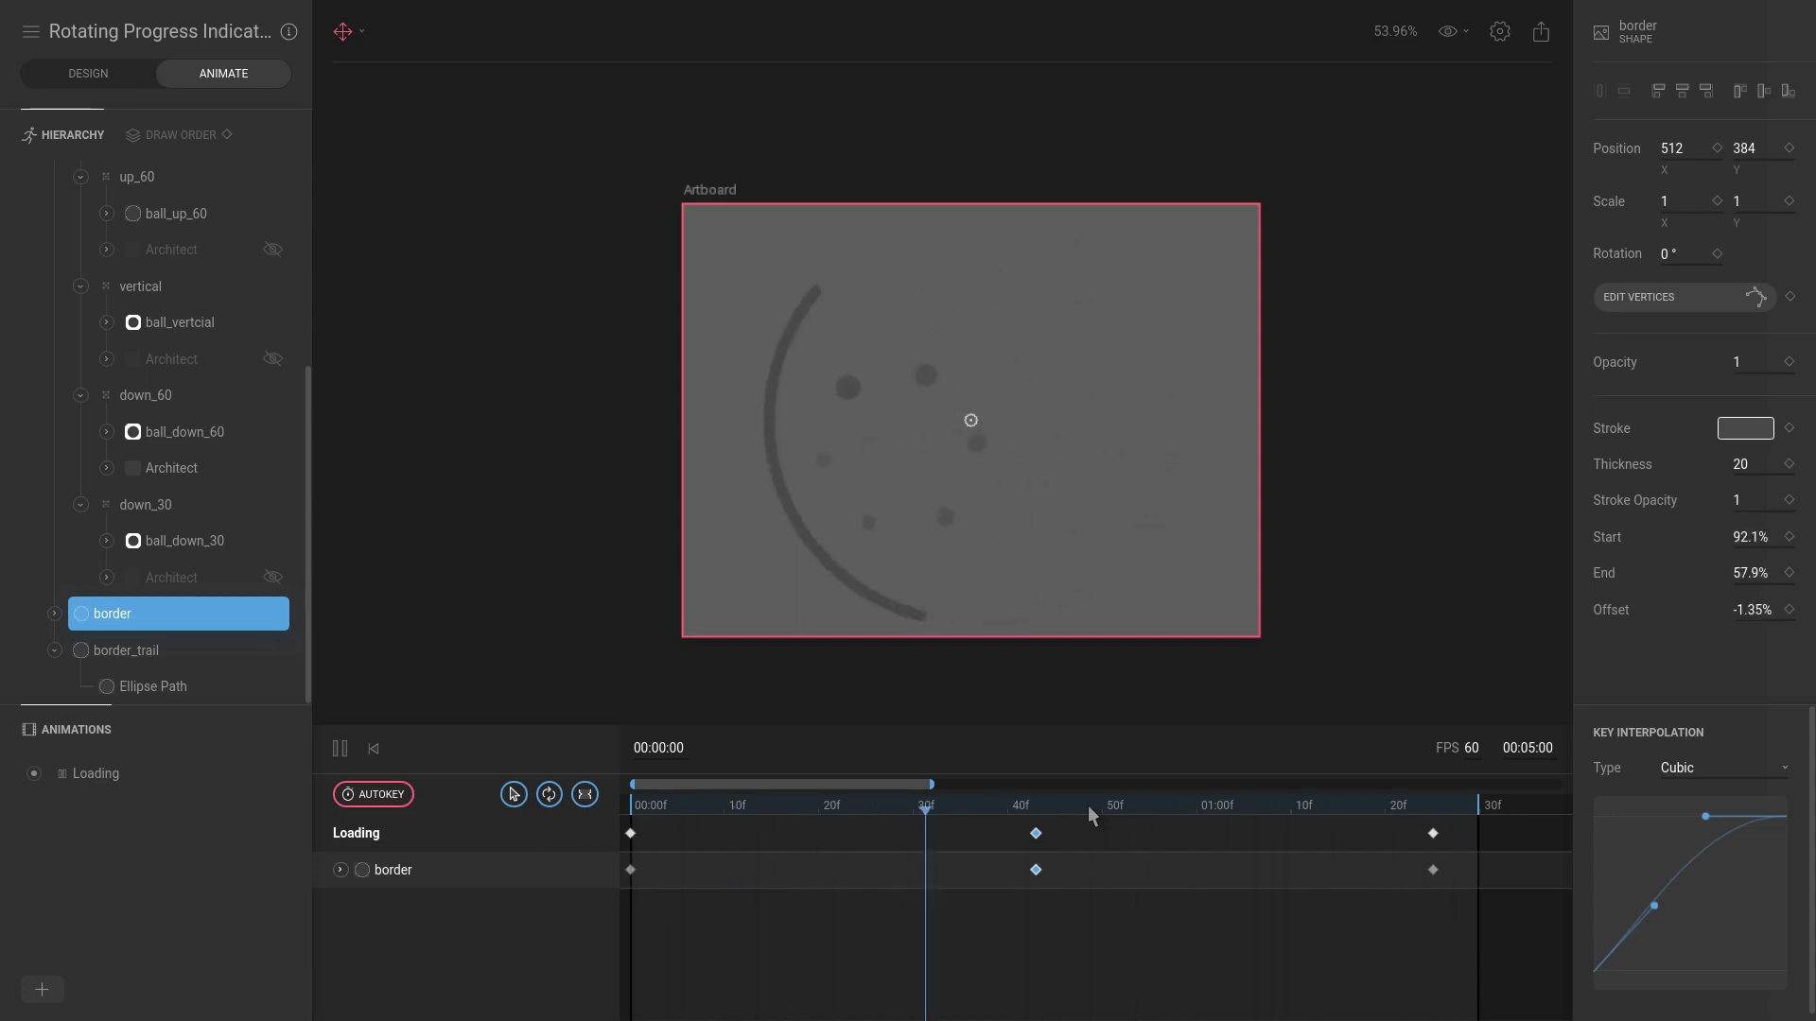
pyautogui.scroll(-5, 1024, 448)
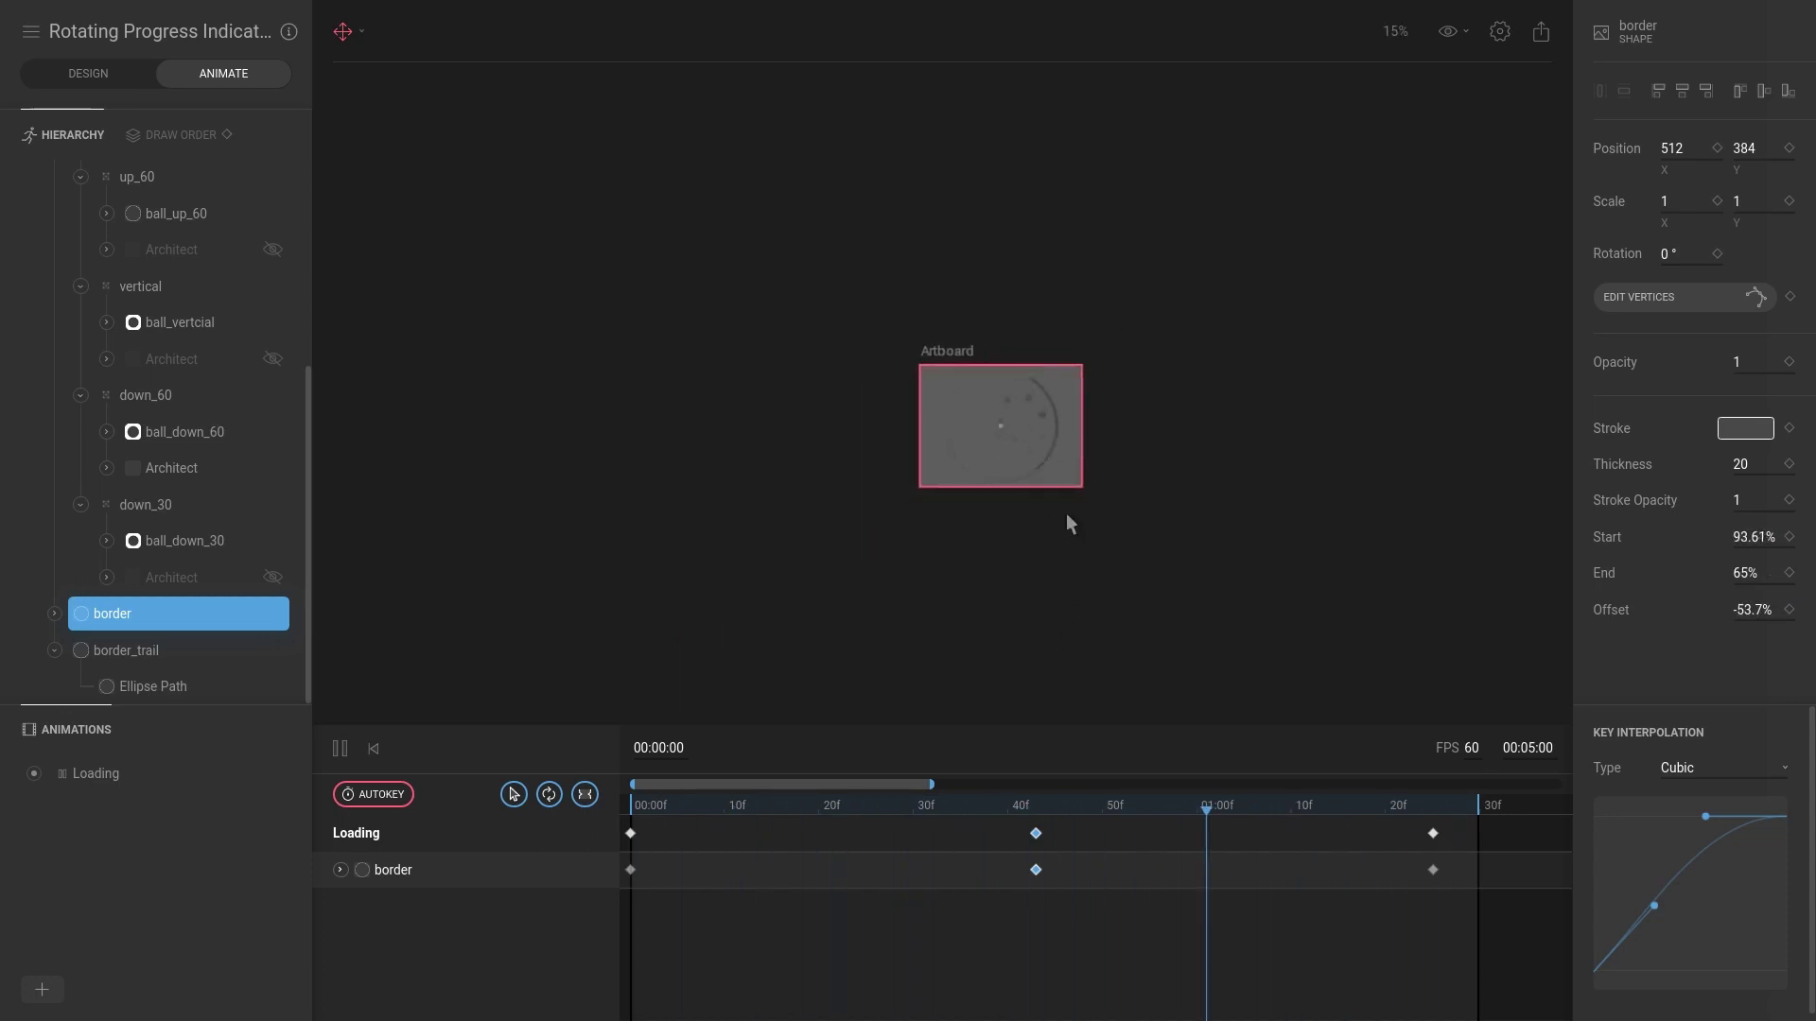
pyautogui.scroll(5, 1065, 501)
pyautogui.press('space')
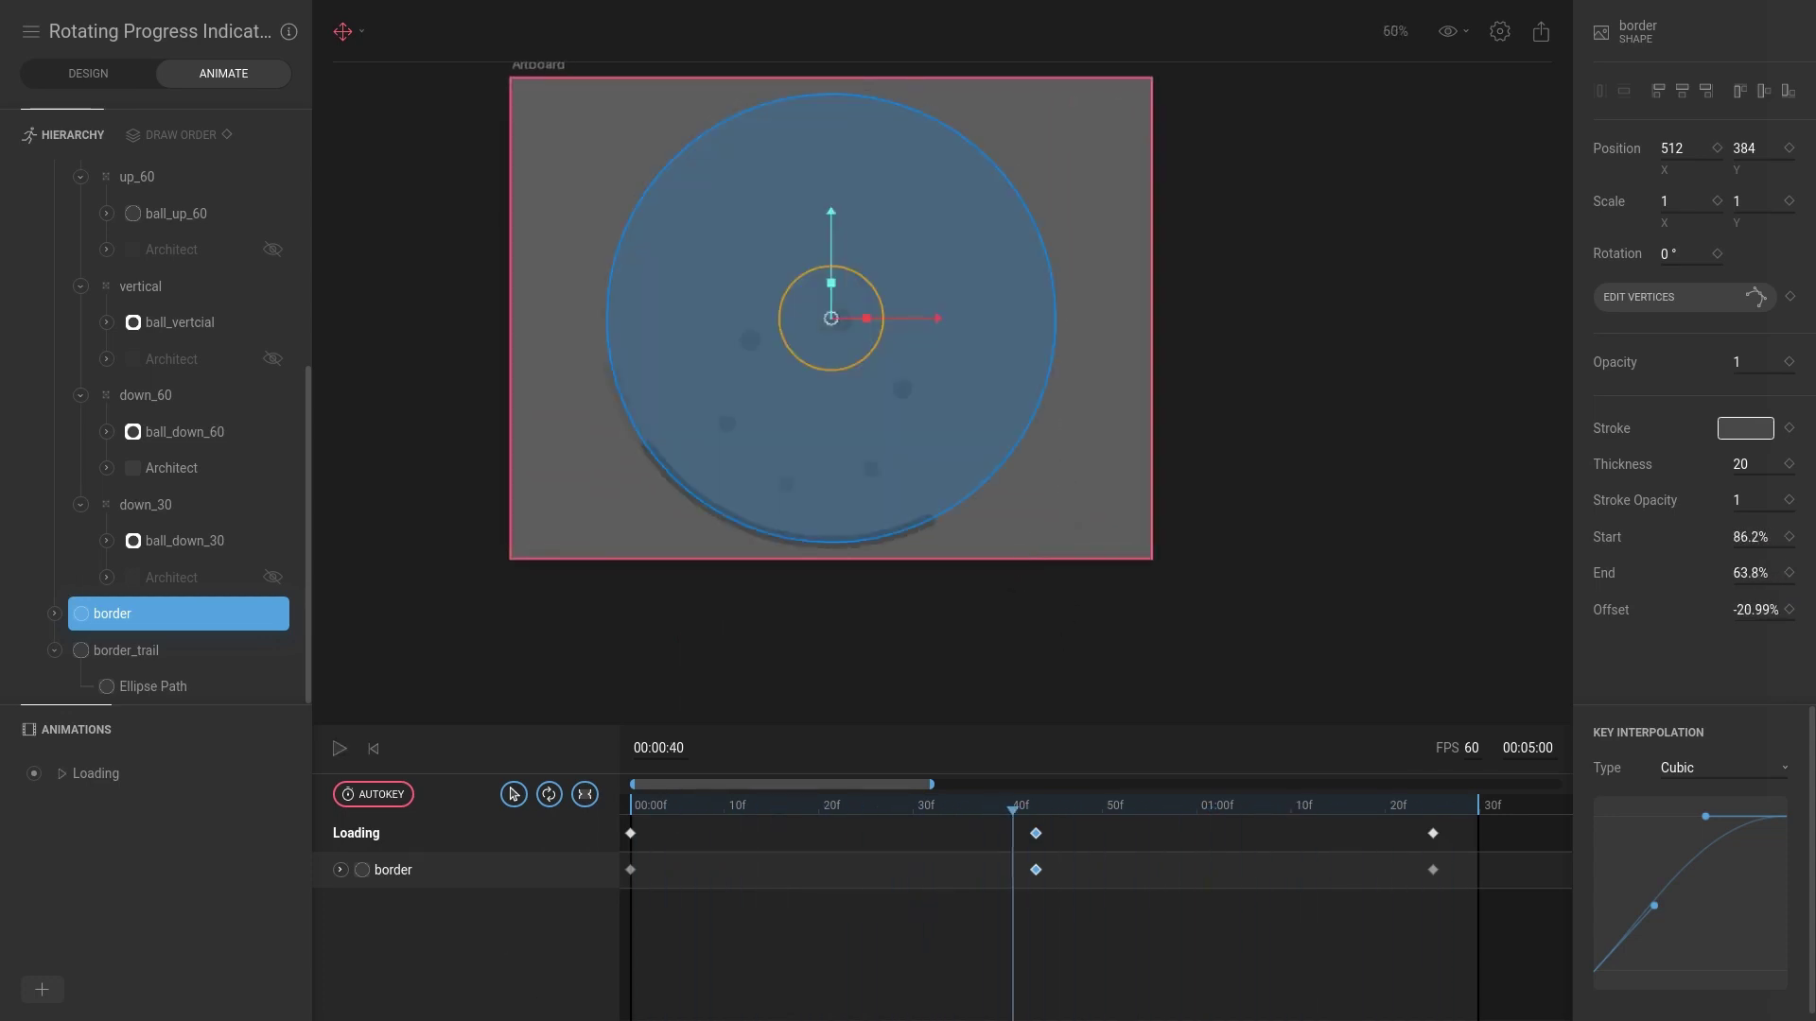
# Step: Select the three border keys, move to border_trail's 5-frame key, and play the trail preview
pyautogui.click(513, 870)
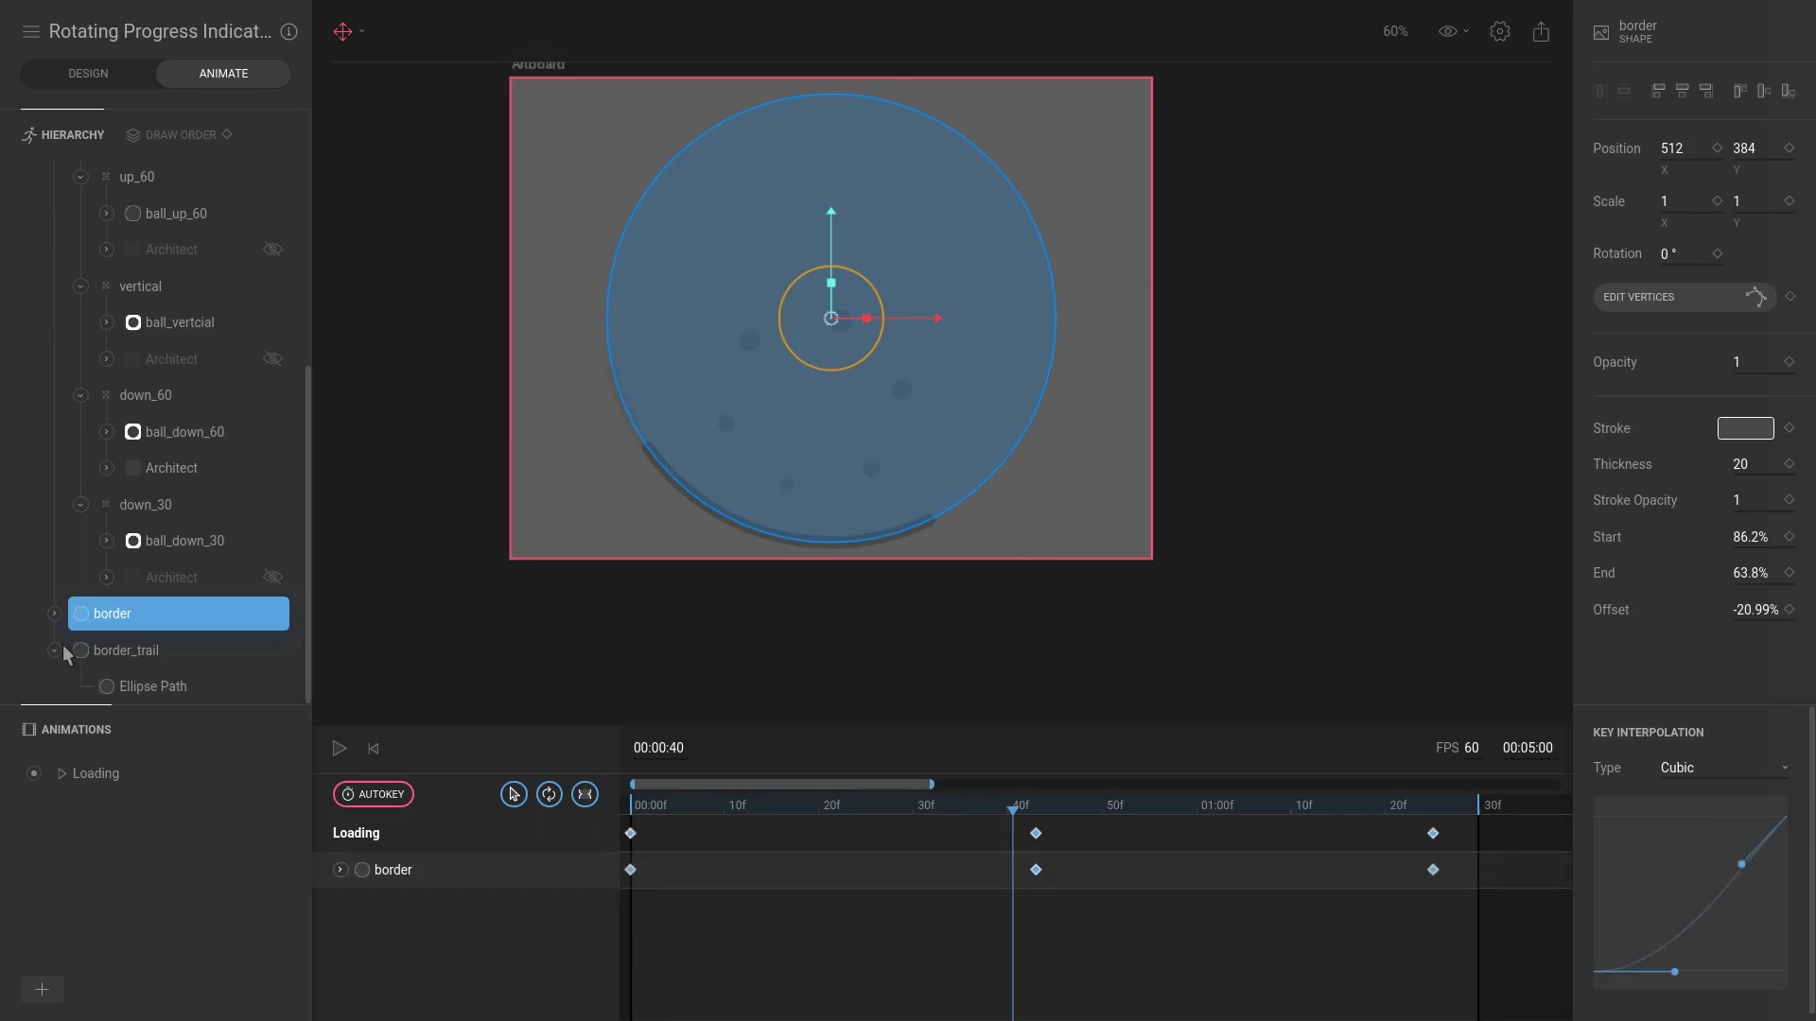
pyautogui.click(133, 652)
pyautogui.moveTo(689, 806); pyautogui.dragTo(680, 806)
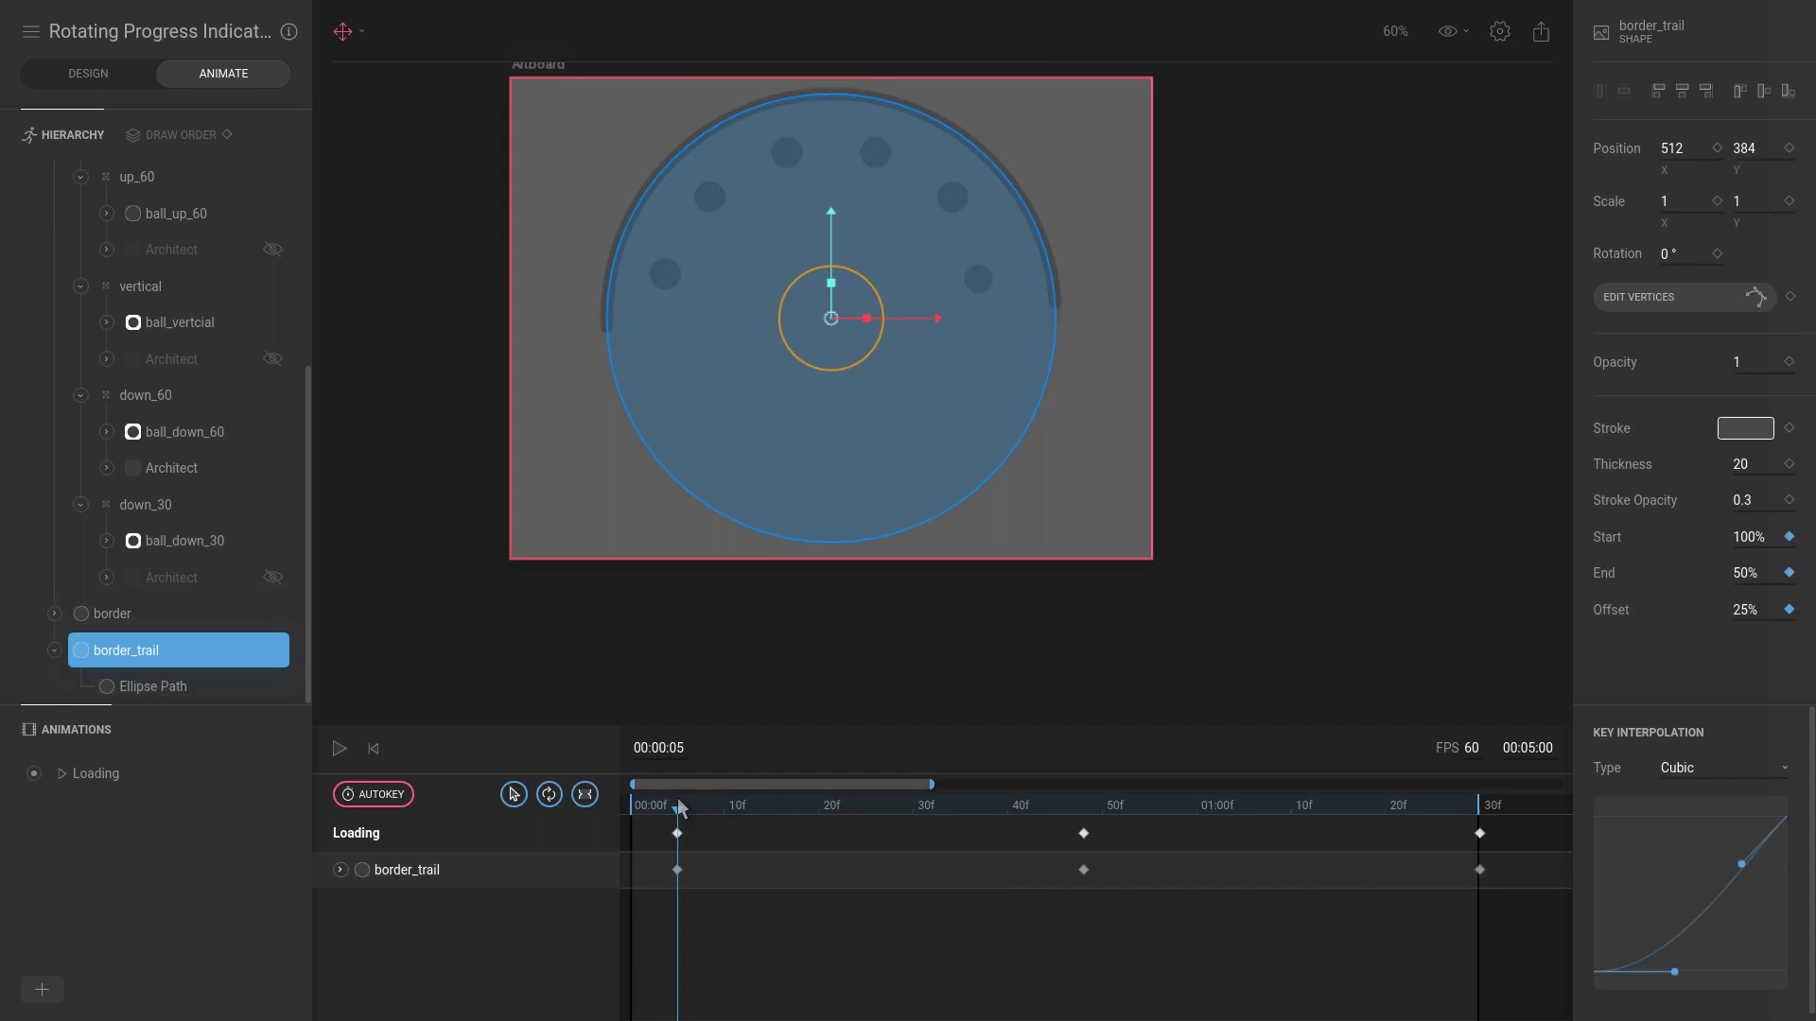
pyautogui.click(762, 621)
pyautogui.press('space')
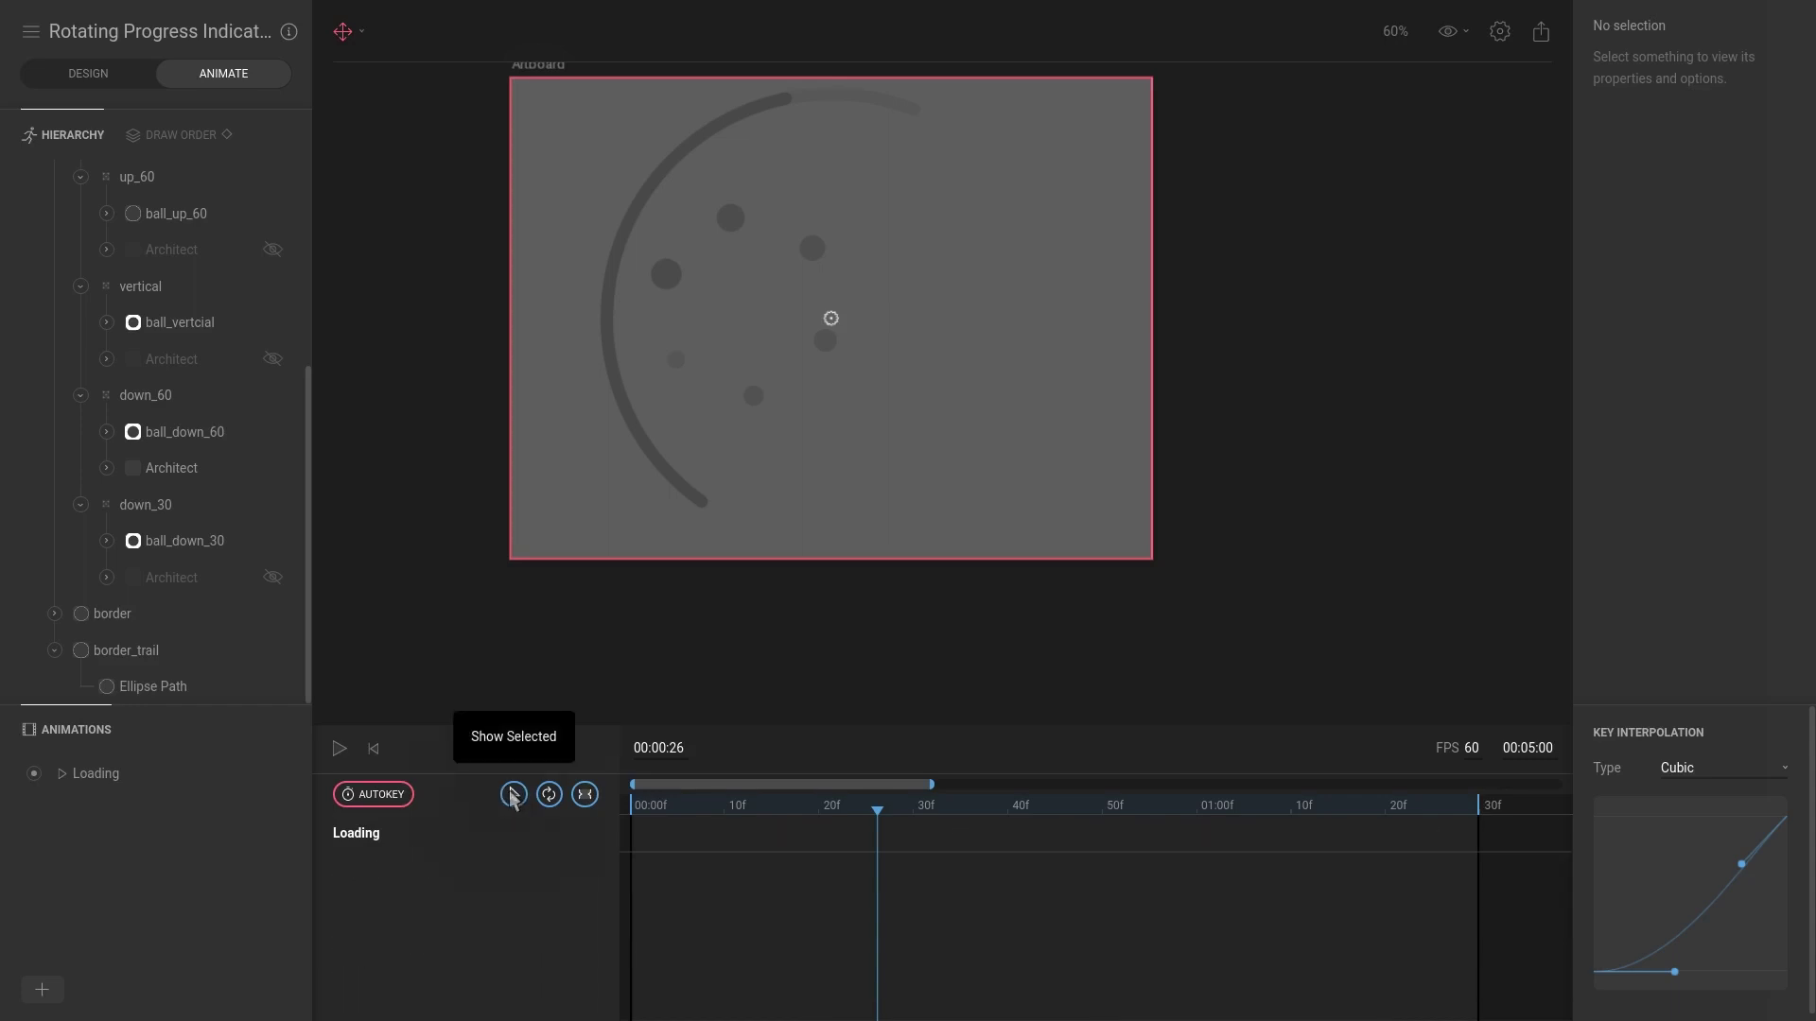
# Step: Show all layers' keyframes, zoom the timeline out, and play the full Loading animation
pyautogui.click(512, 795)
pyautogui.moveTo(878, 797); pyautogui.dragTo(1055, 804)
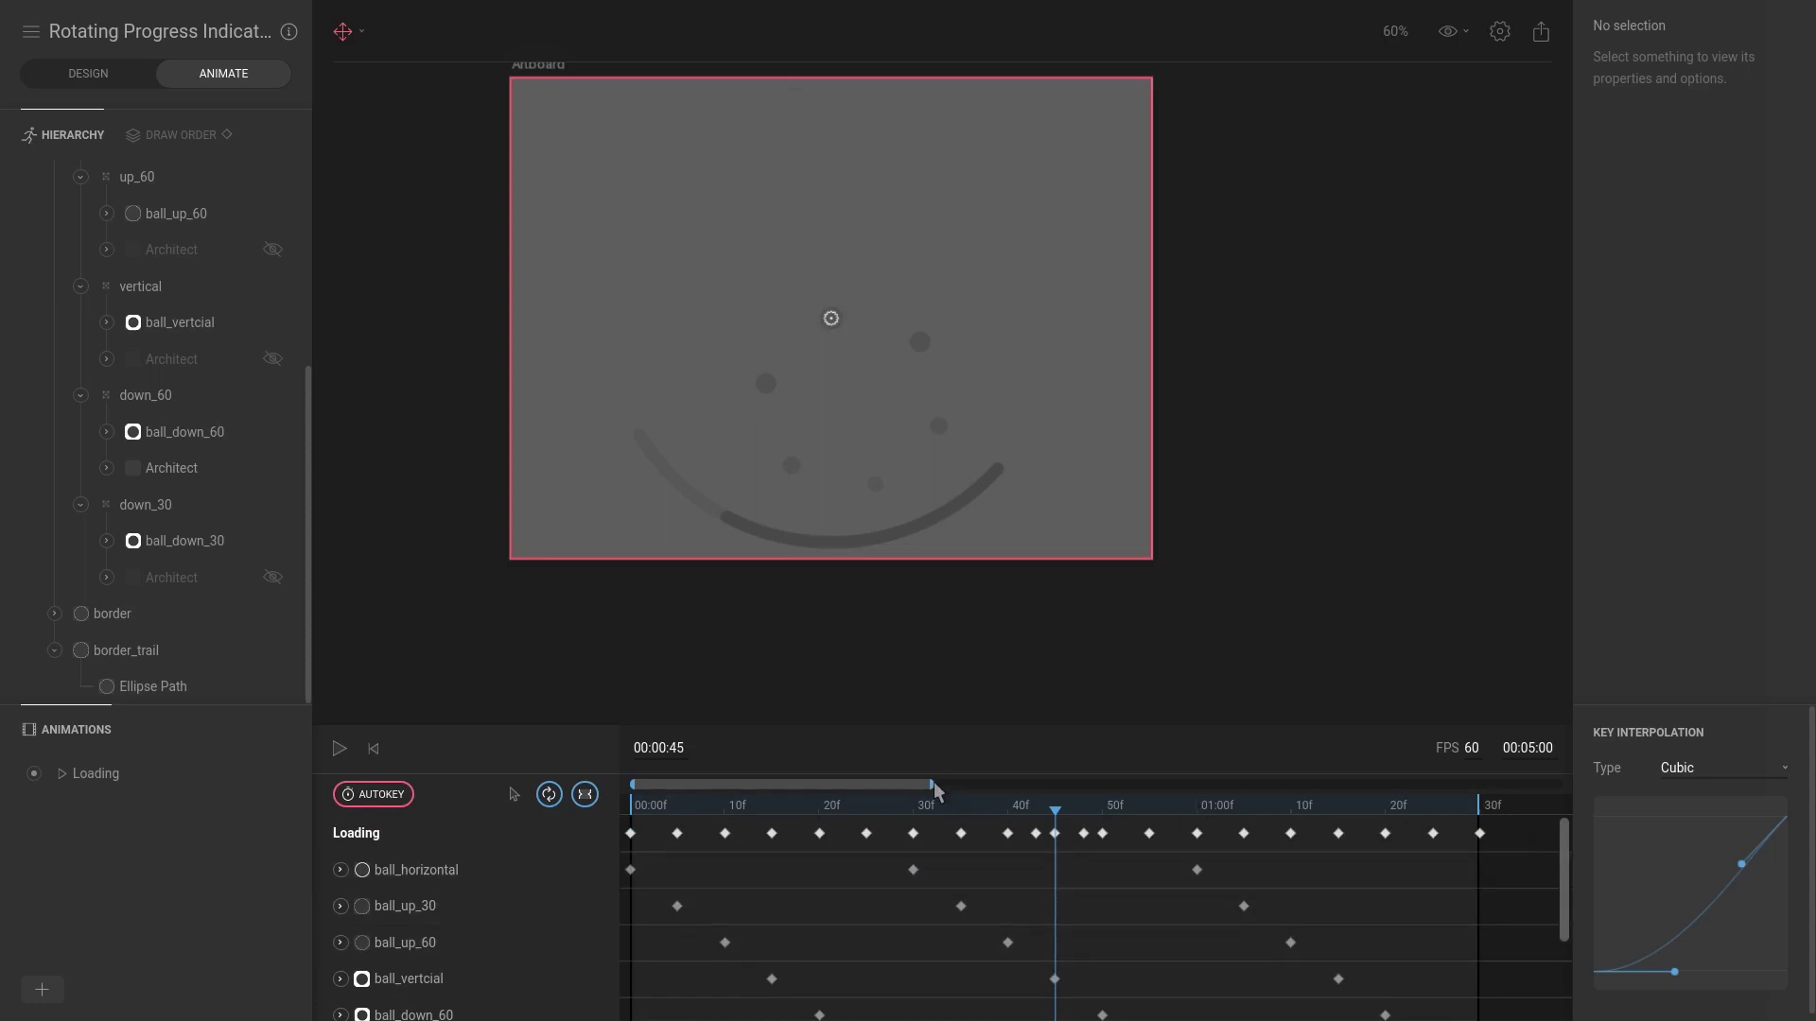
pyautogui.moveTo(933, 784); pyautogui.dragTo(1081, 784)
pyautogui.scroll(-3, 1063, 872)
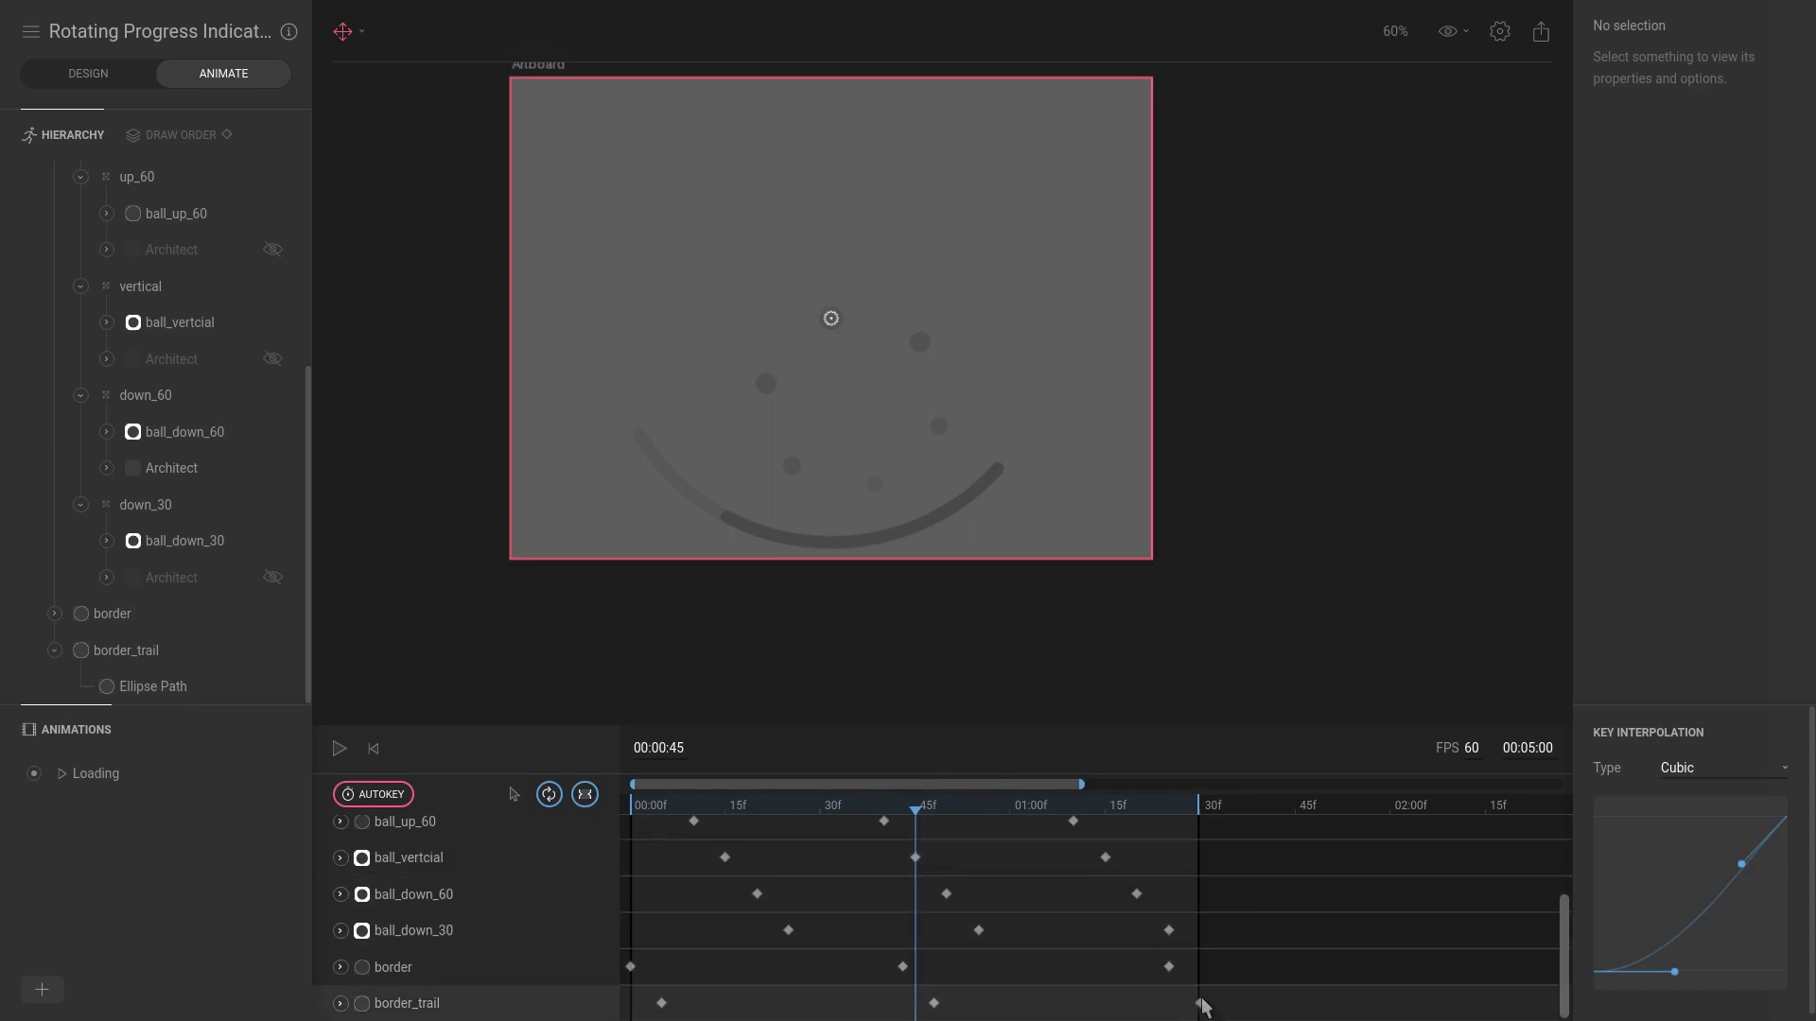
pyautogui.scroll(3, 1193, 908)
pyautogui.scroll(-2, 1191, 838)
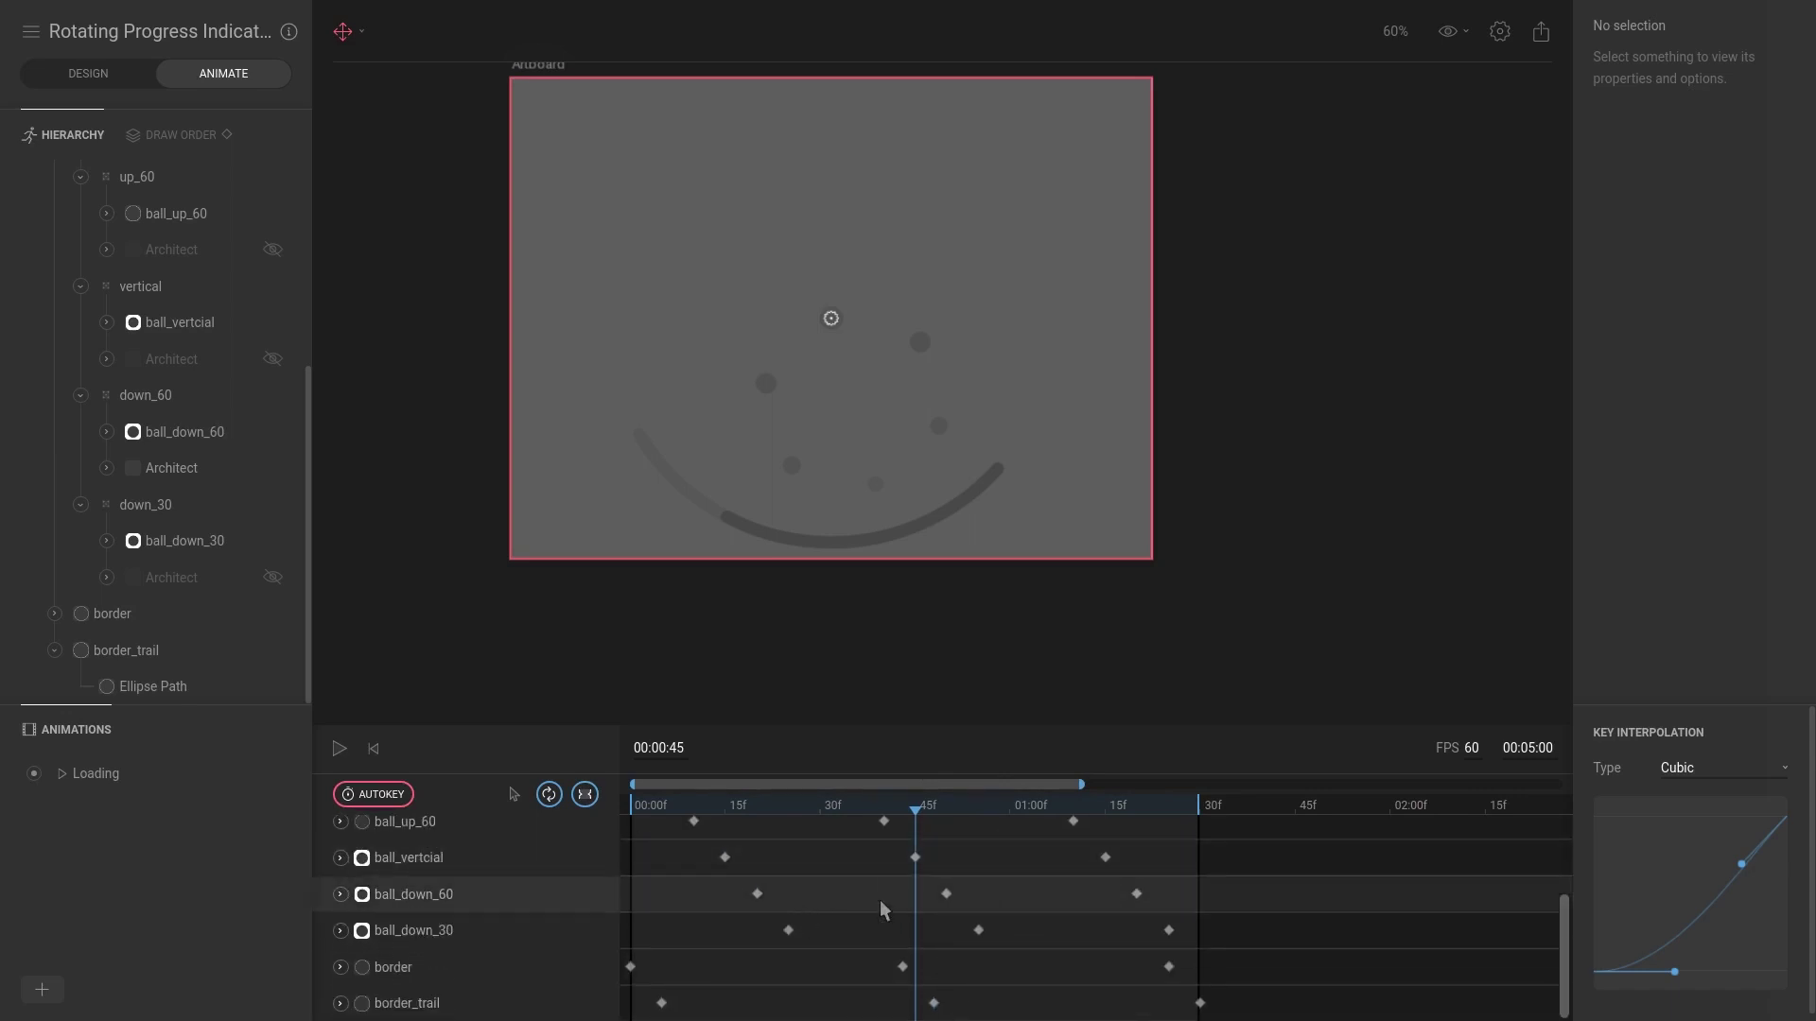
pyautogui.scroll(2, 1197, 836)
pyautogui.moveTo(1197, 796); pyautogui.dragTo(1232, 795)
pyautogui.scroll(-3, 1130, 879)
pyautogui.scroll(3, 1129, 882)
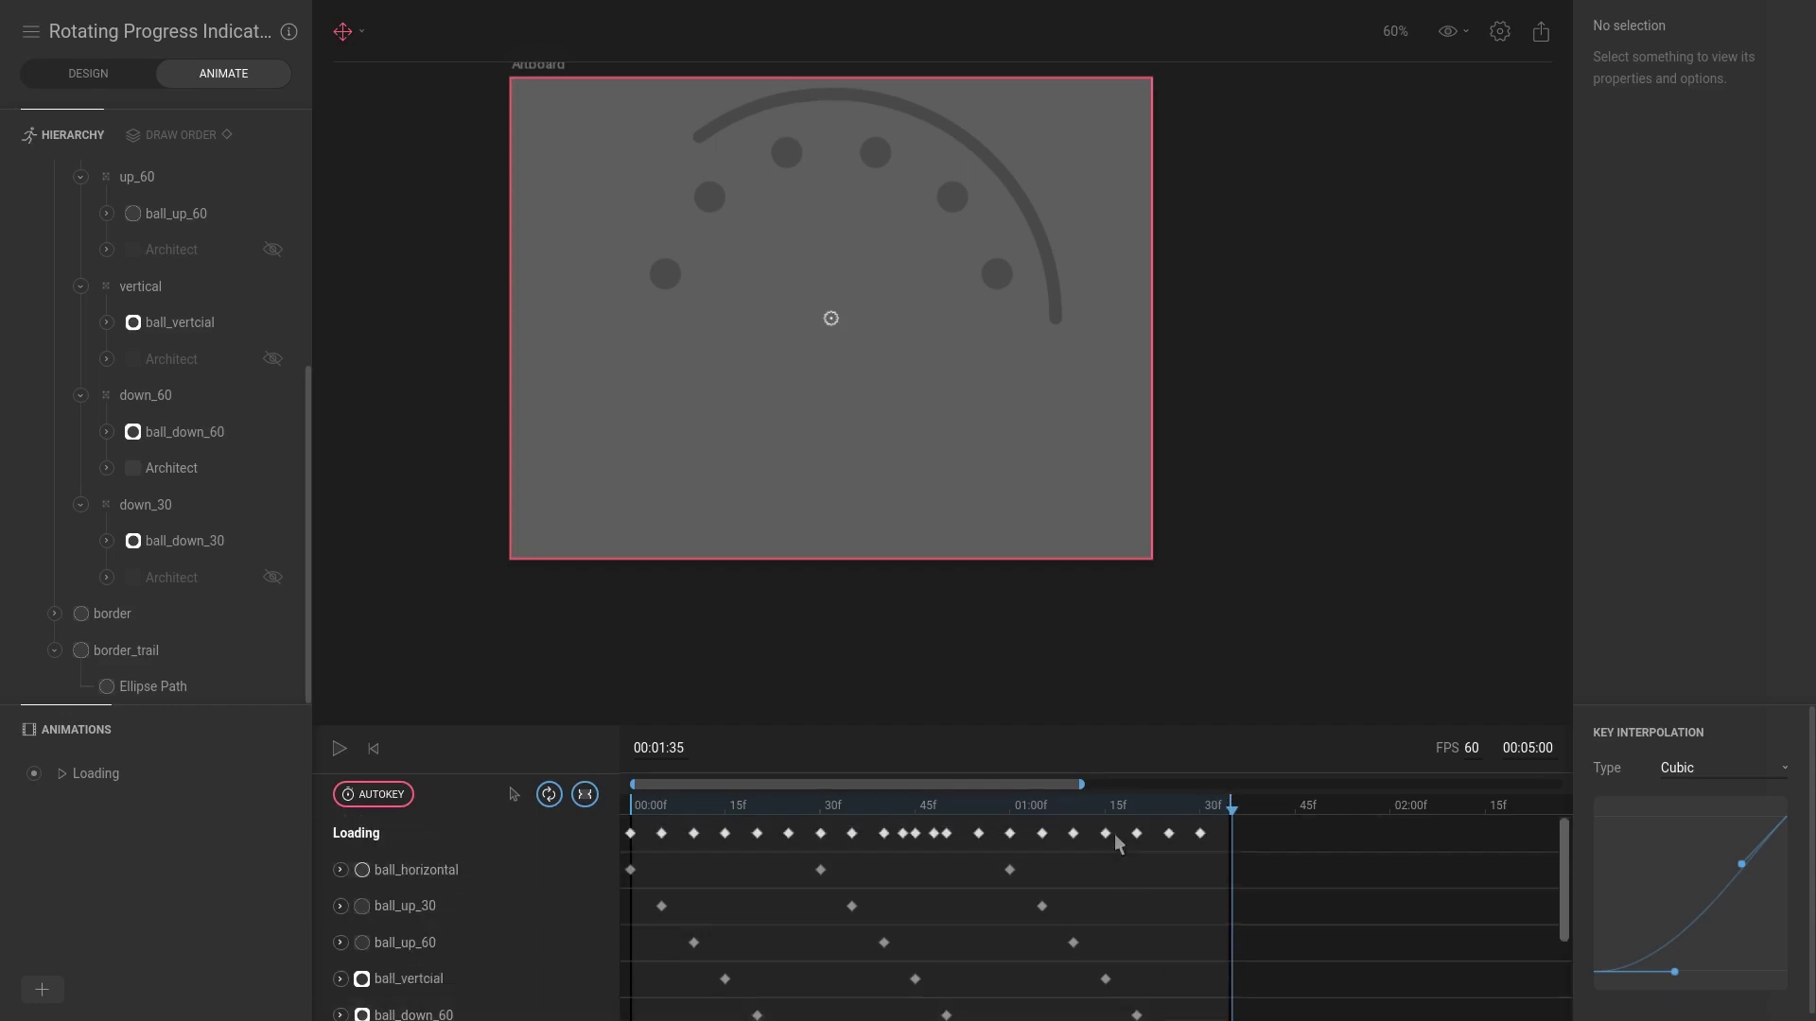
pyautogui.press('space')
pyautogui.press('space')
pyautogui.scroll(-3, 435, 983)
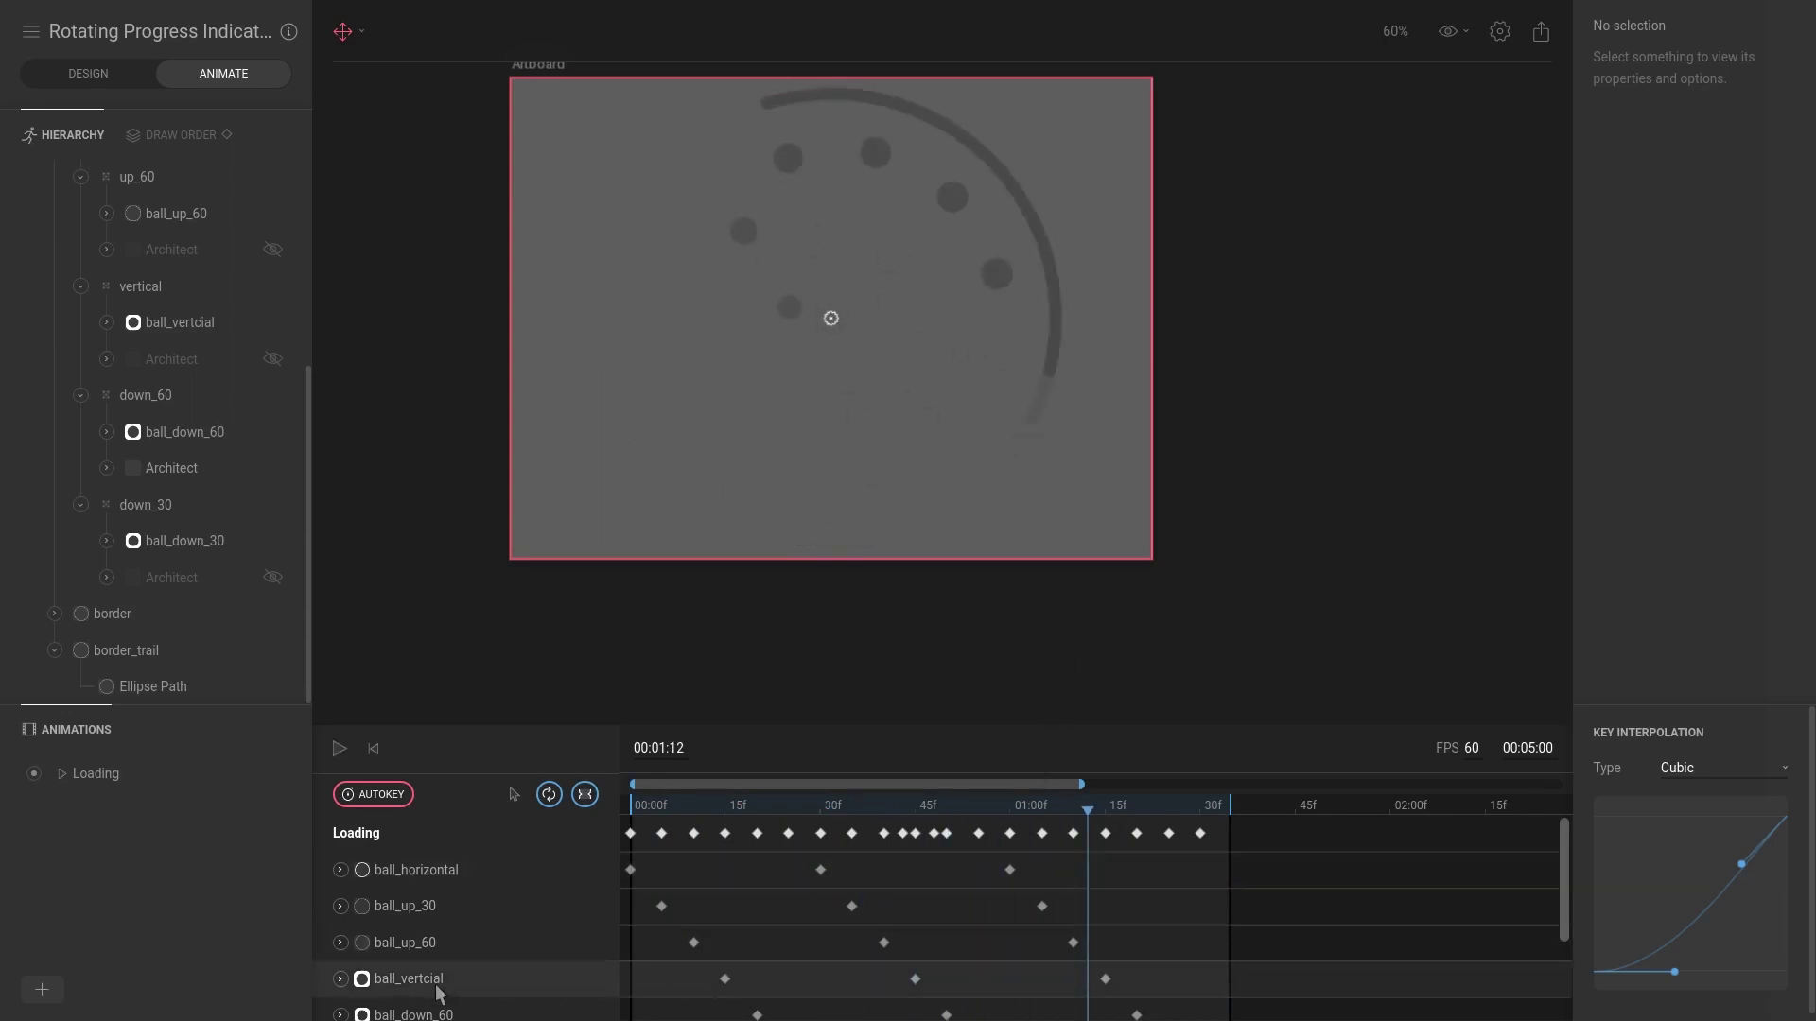
# Step: Expand the border's stroke tracks, move to 1:25, and key its stroke End at 50%
pyautogui.click(428, 970)
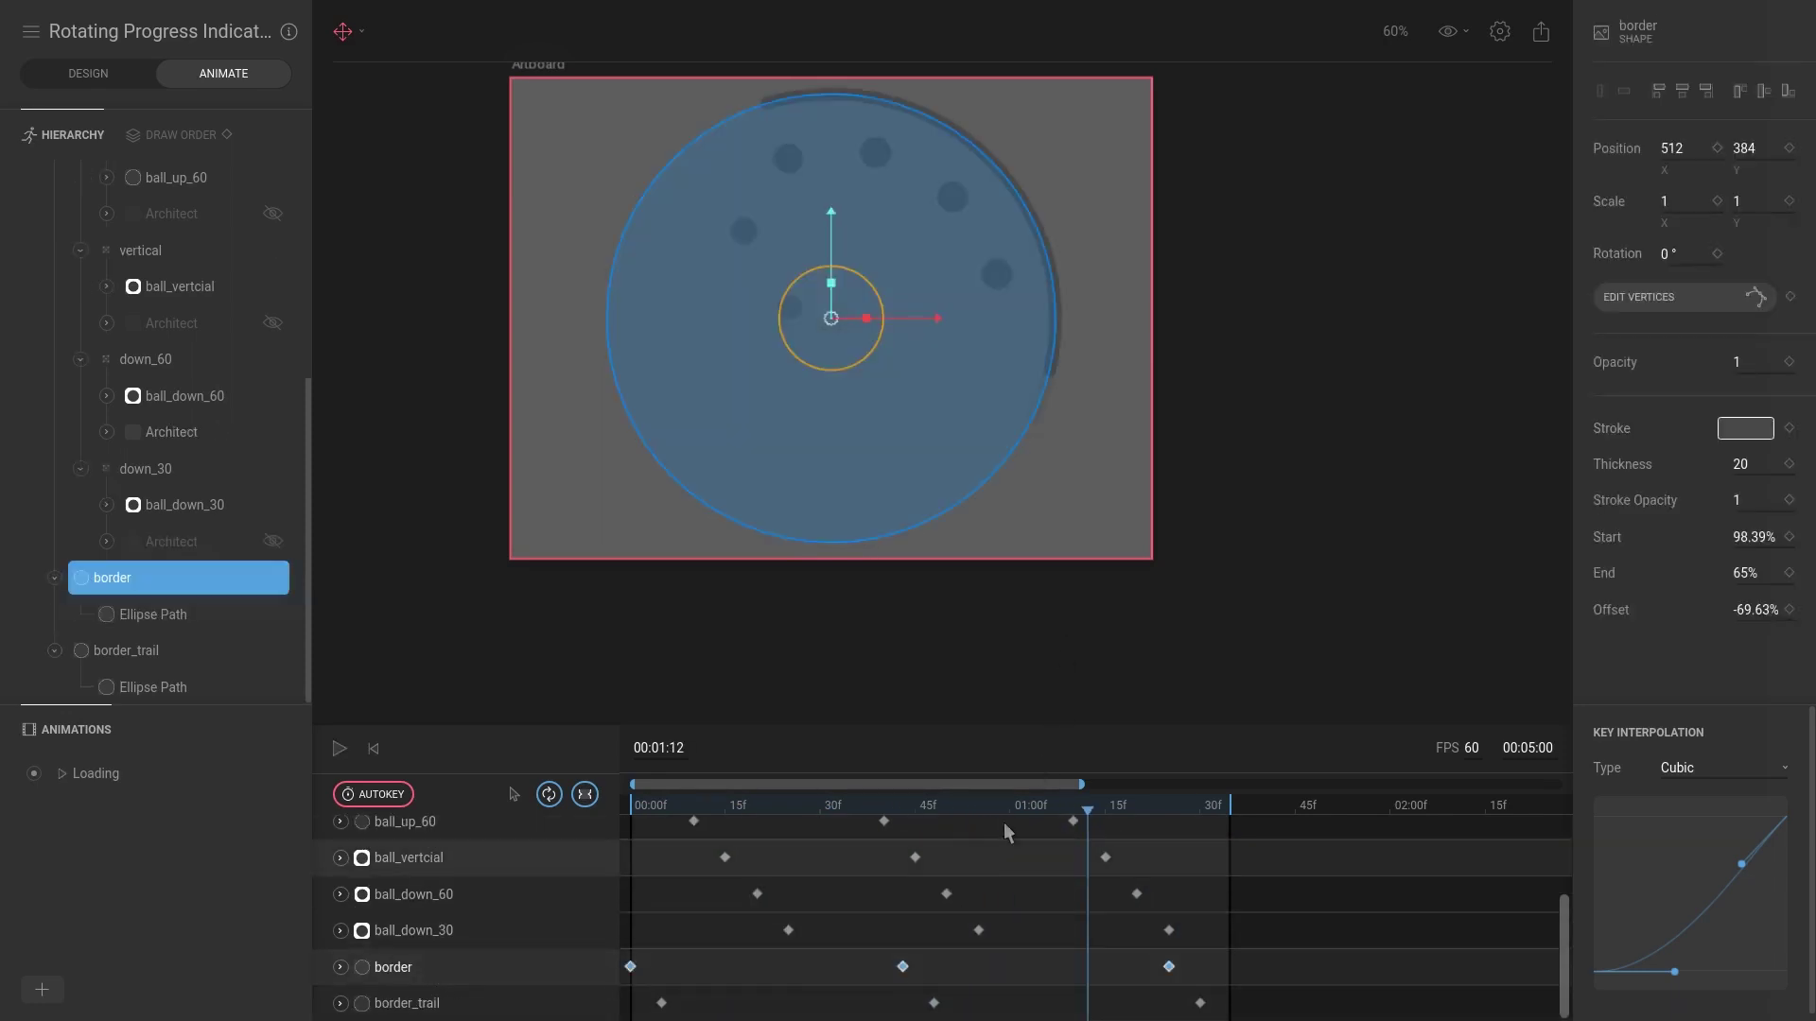
pyautogui.click(890, 807)
pyautogui.moveTo(890, 807); pyautogui.dragTo(706, 807)
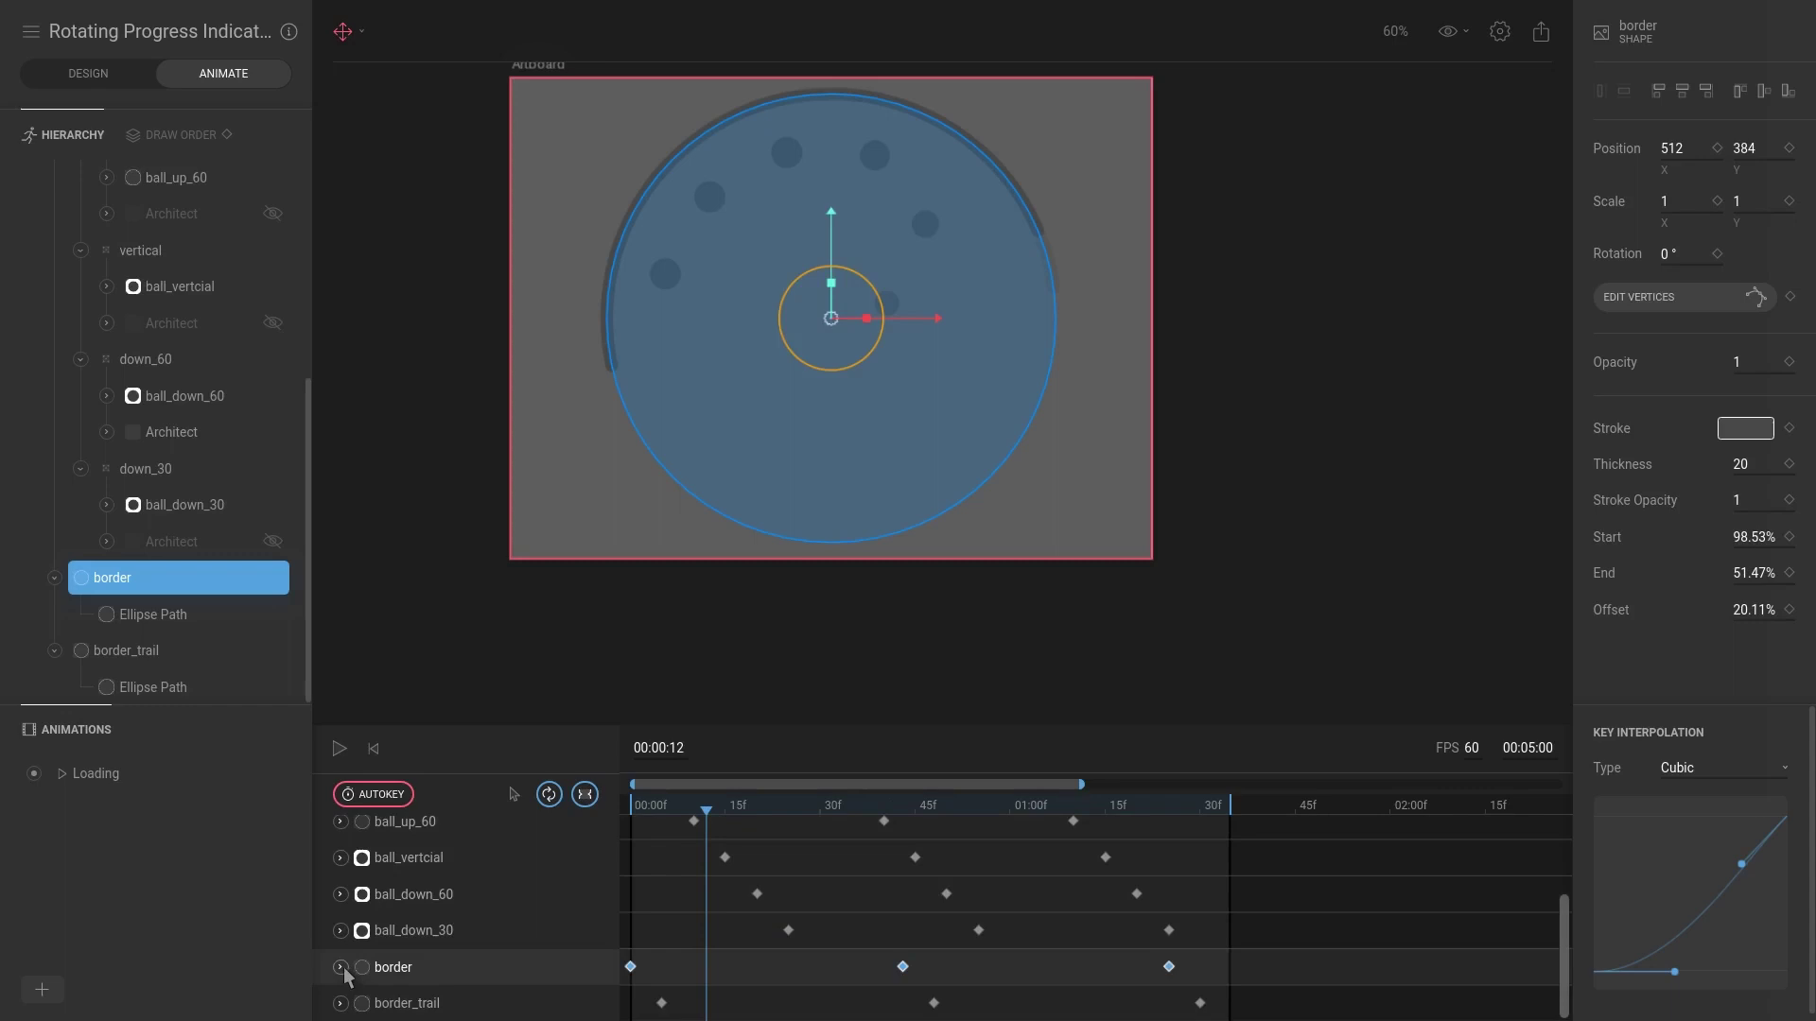
pyautogui.click(341, 967)
pyautogui.scroll(-1, 734, 877)
pyautogui.scroll(-1, 735, 878)
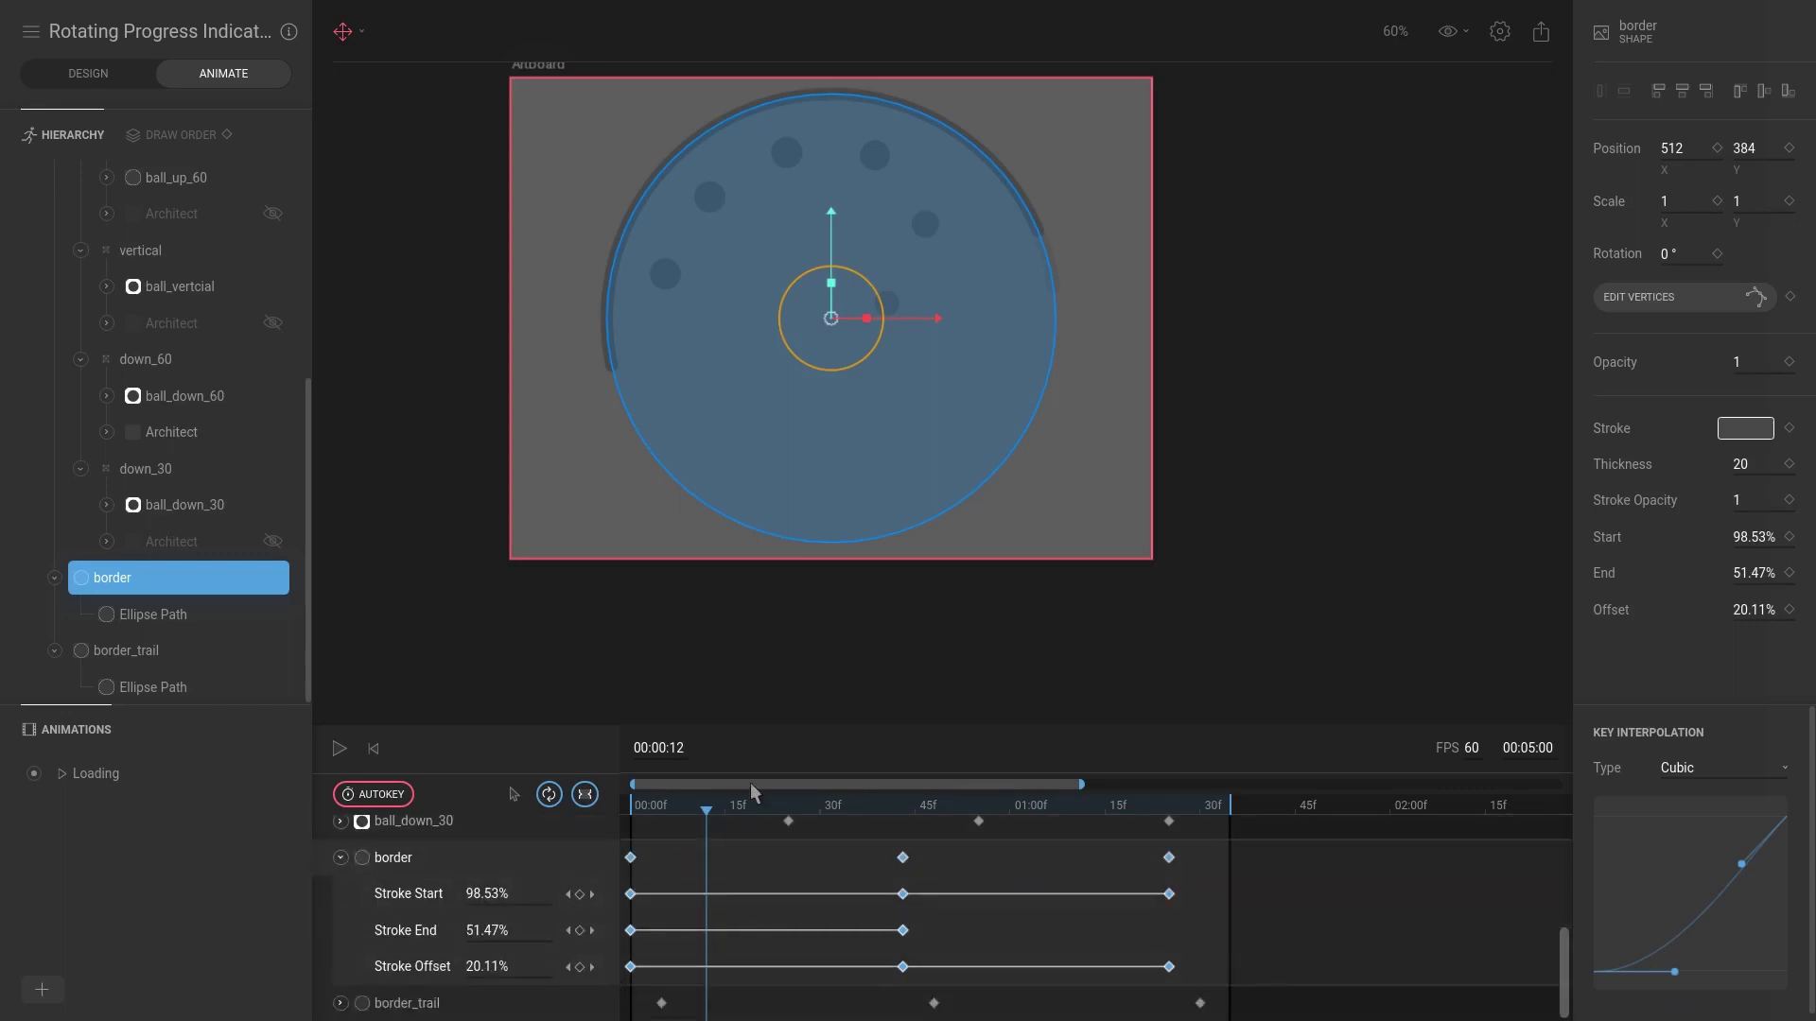
pyautogui.moveTo(723, 802)
pyautogui.mouseDown()
pyautogui.moveTo(657, 790)
pyautogui.moveTo(904, 786)
pyautogui.mouseUp()
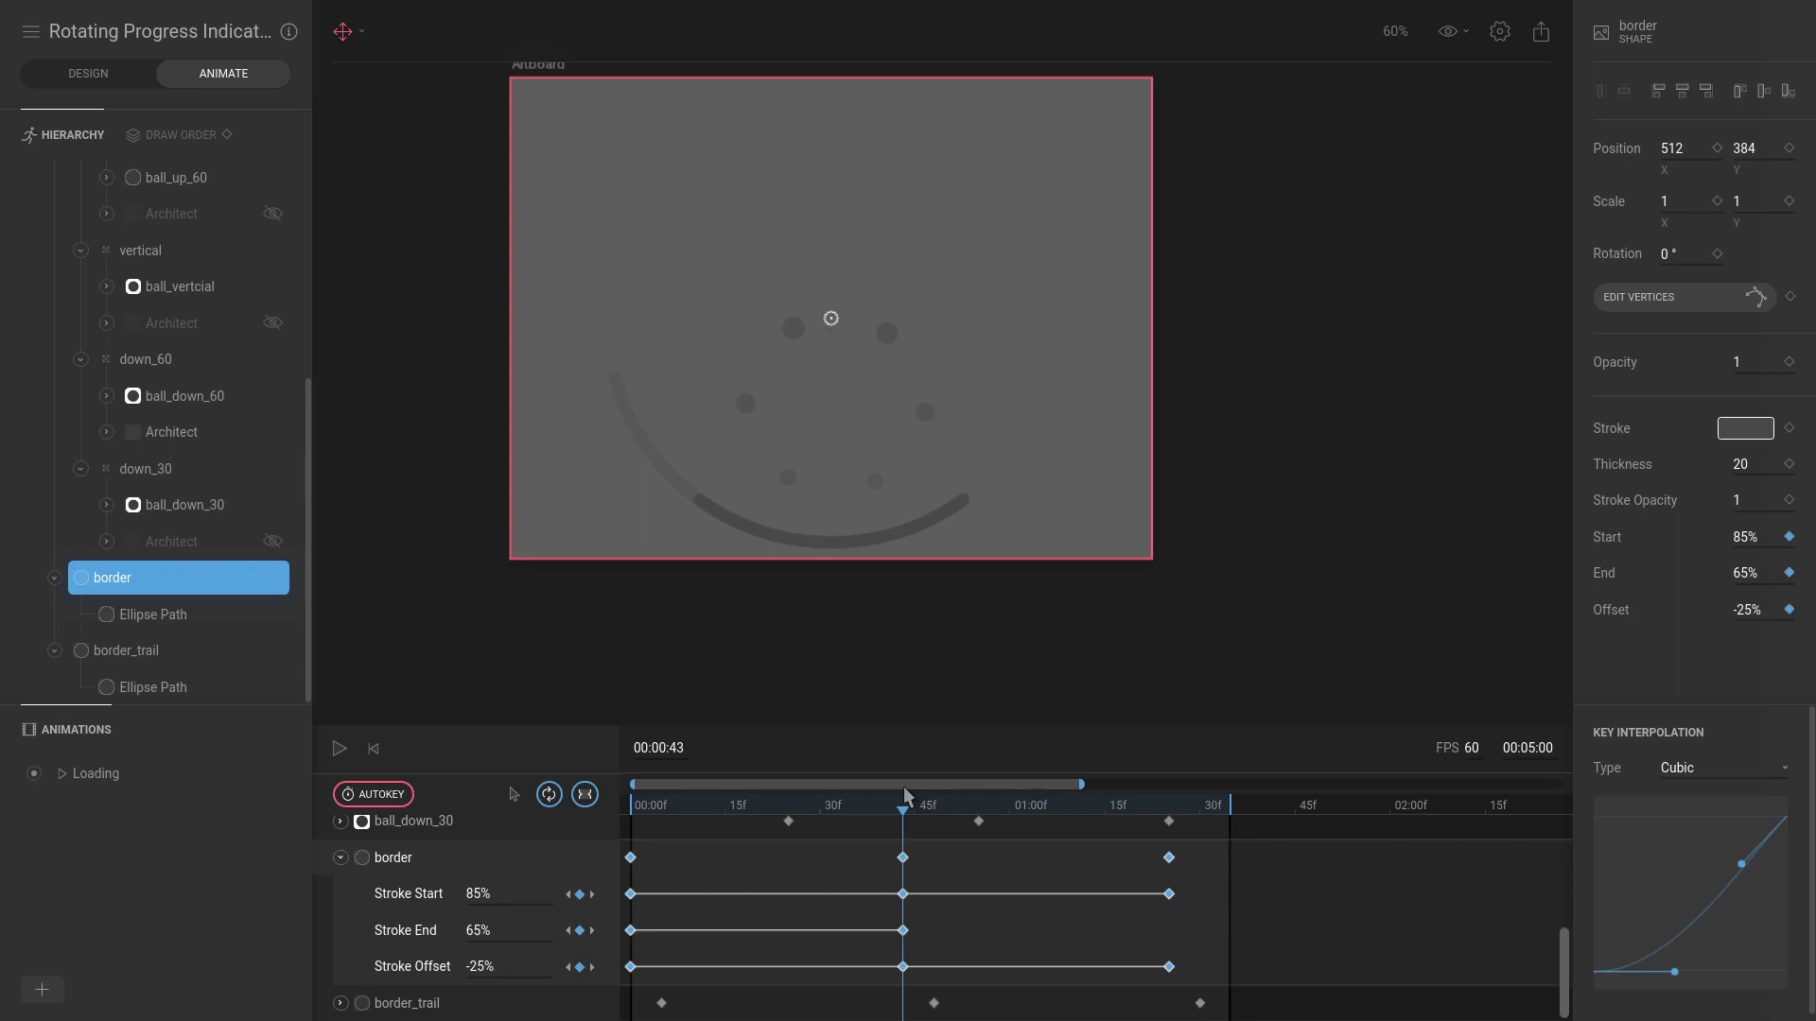
pyautogui.moveTo(904, 786); pyautogui.dragTo(1165, 797)
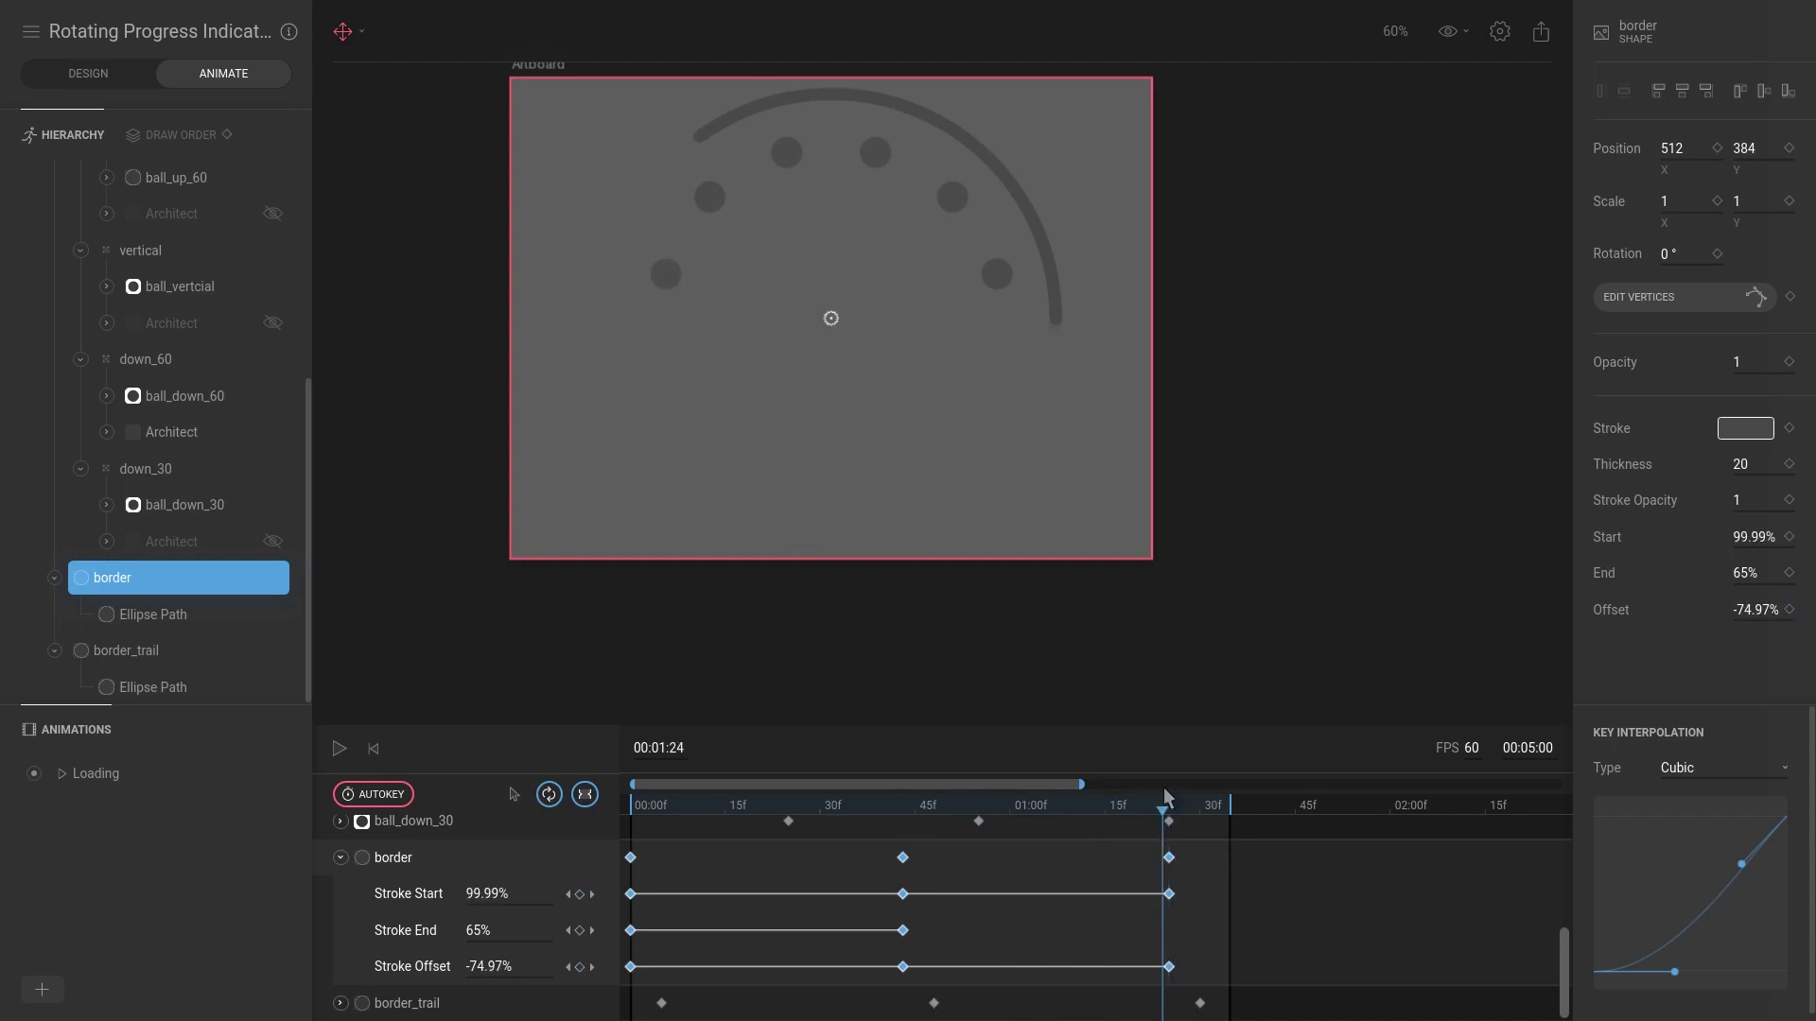
pyautogui.press('space')
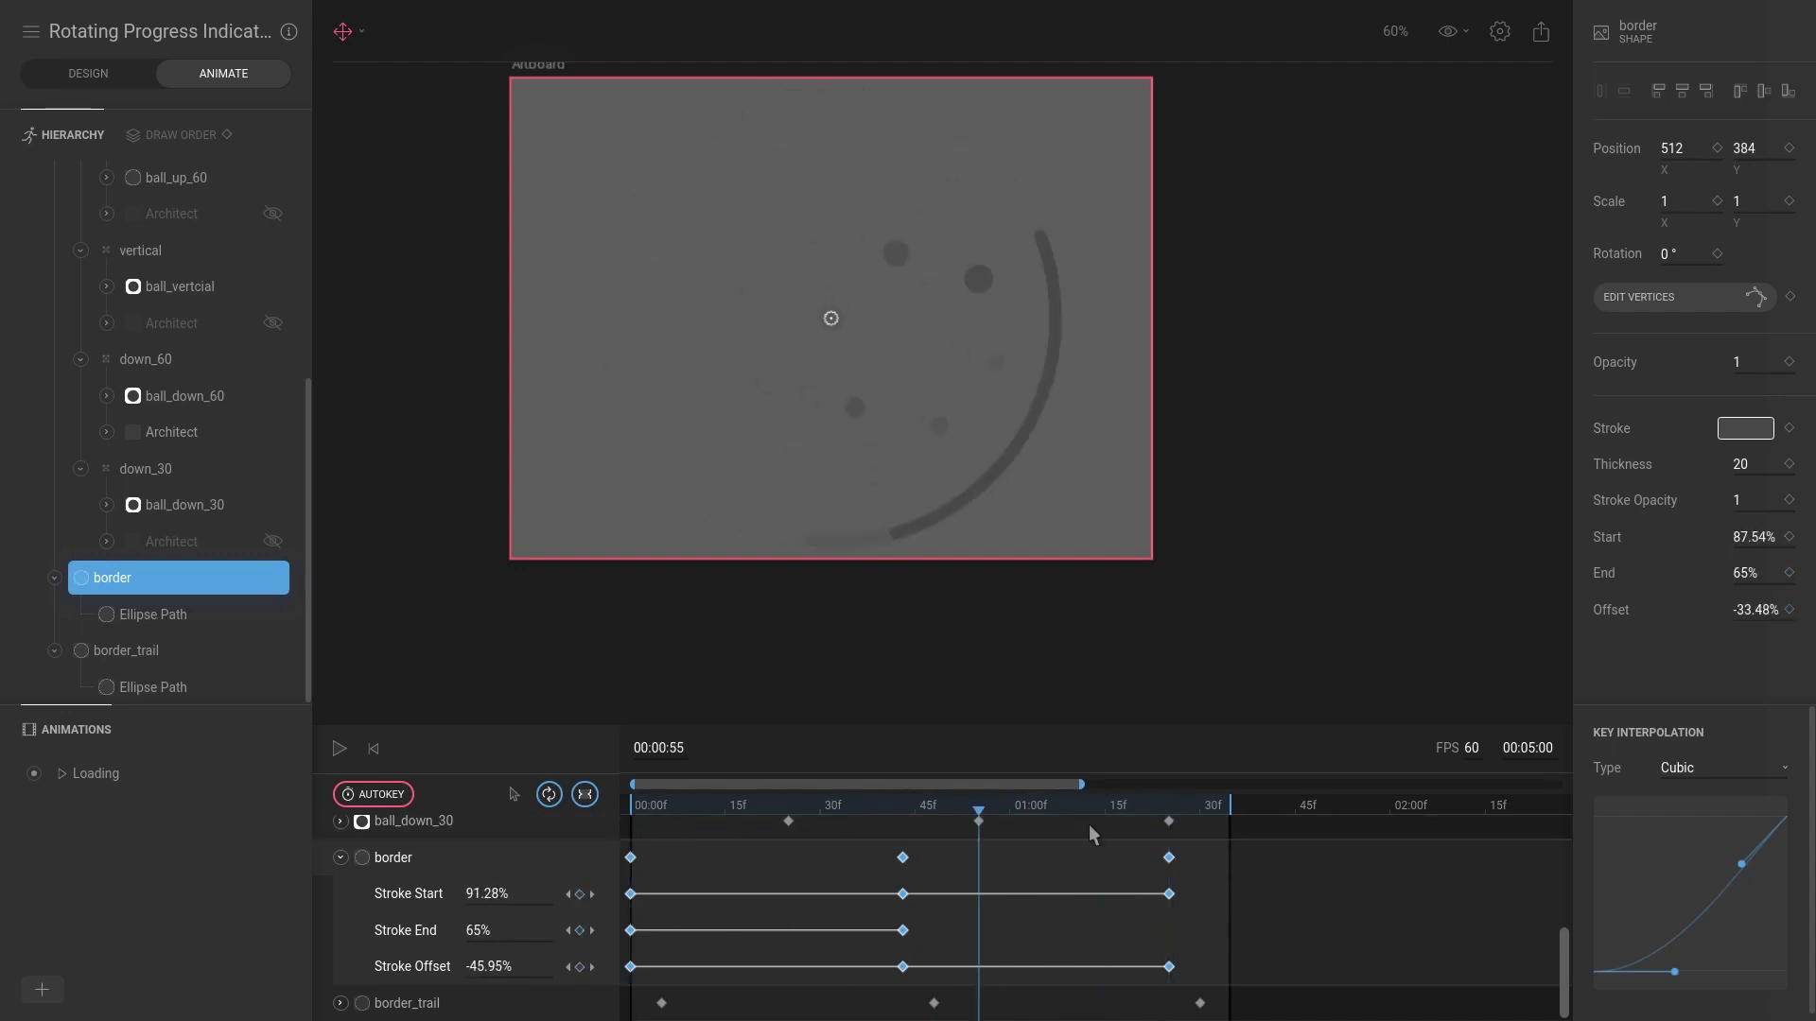
pyautogui.click(1749, 574)
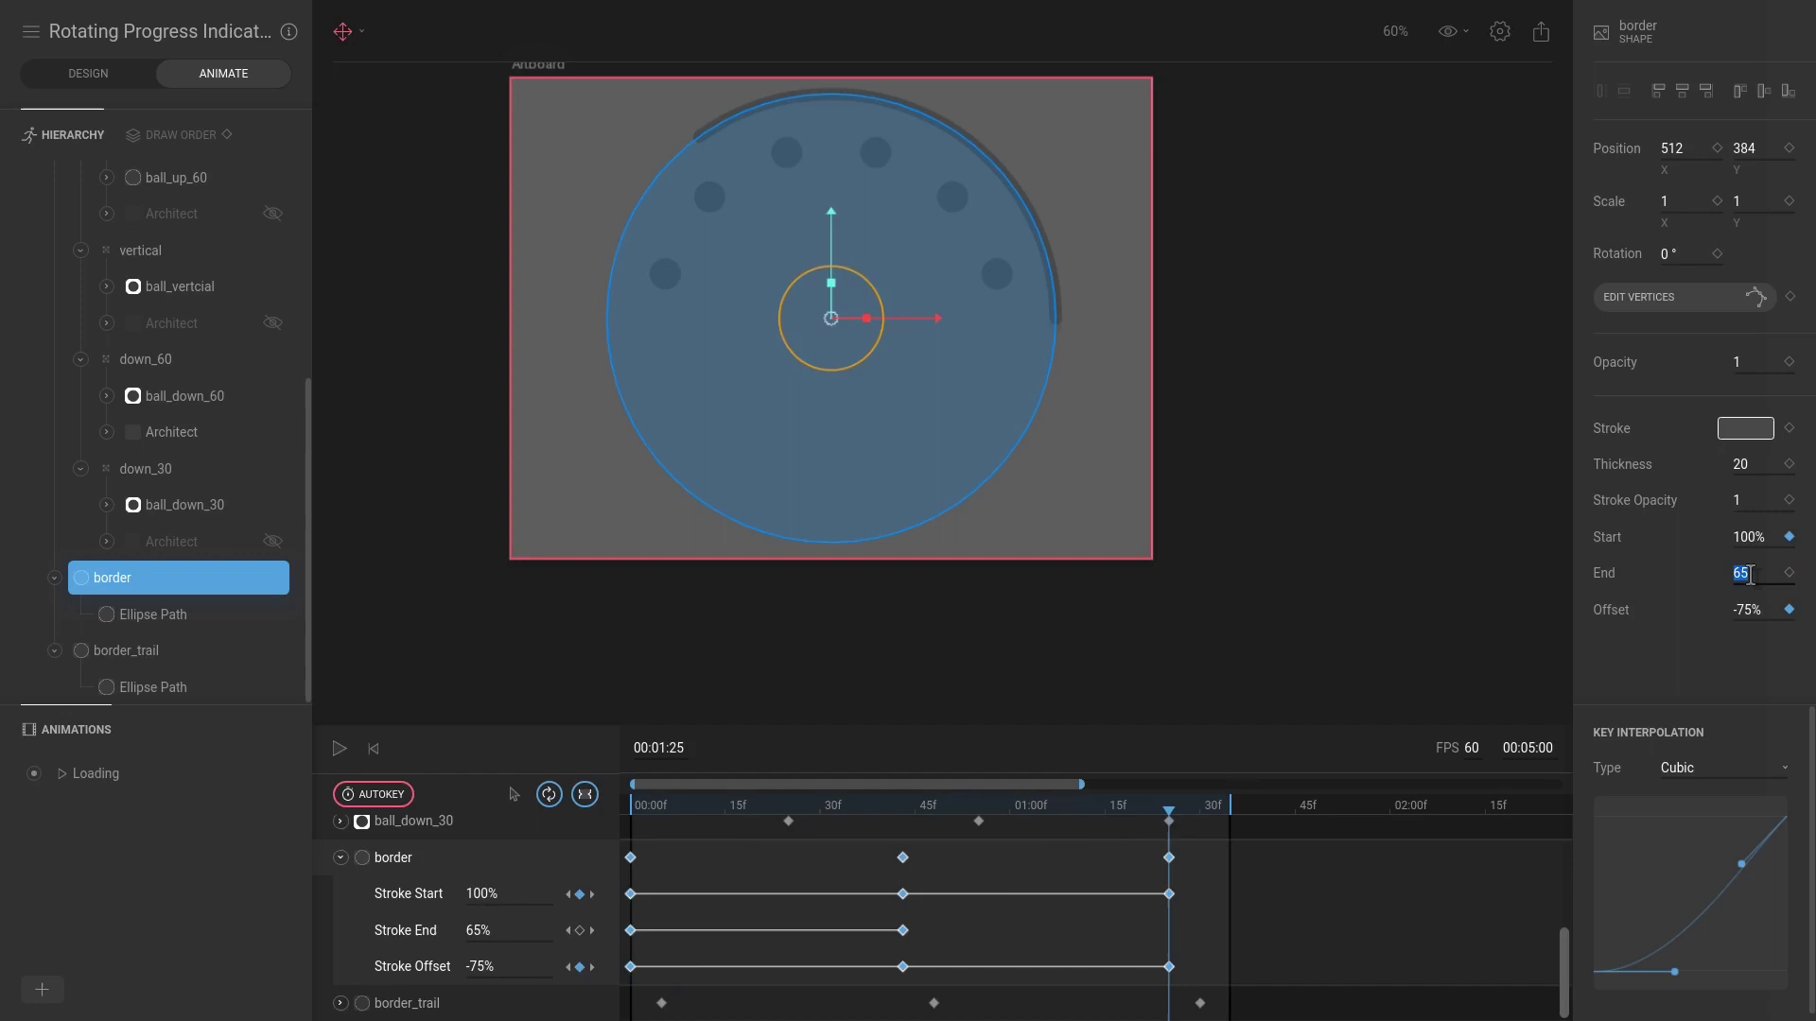
pyautogui.press('Return')
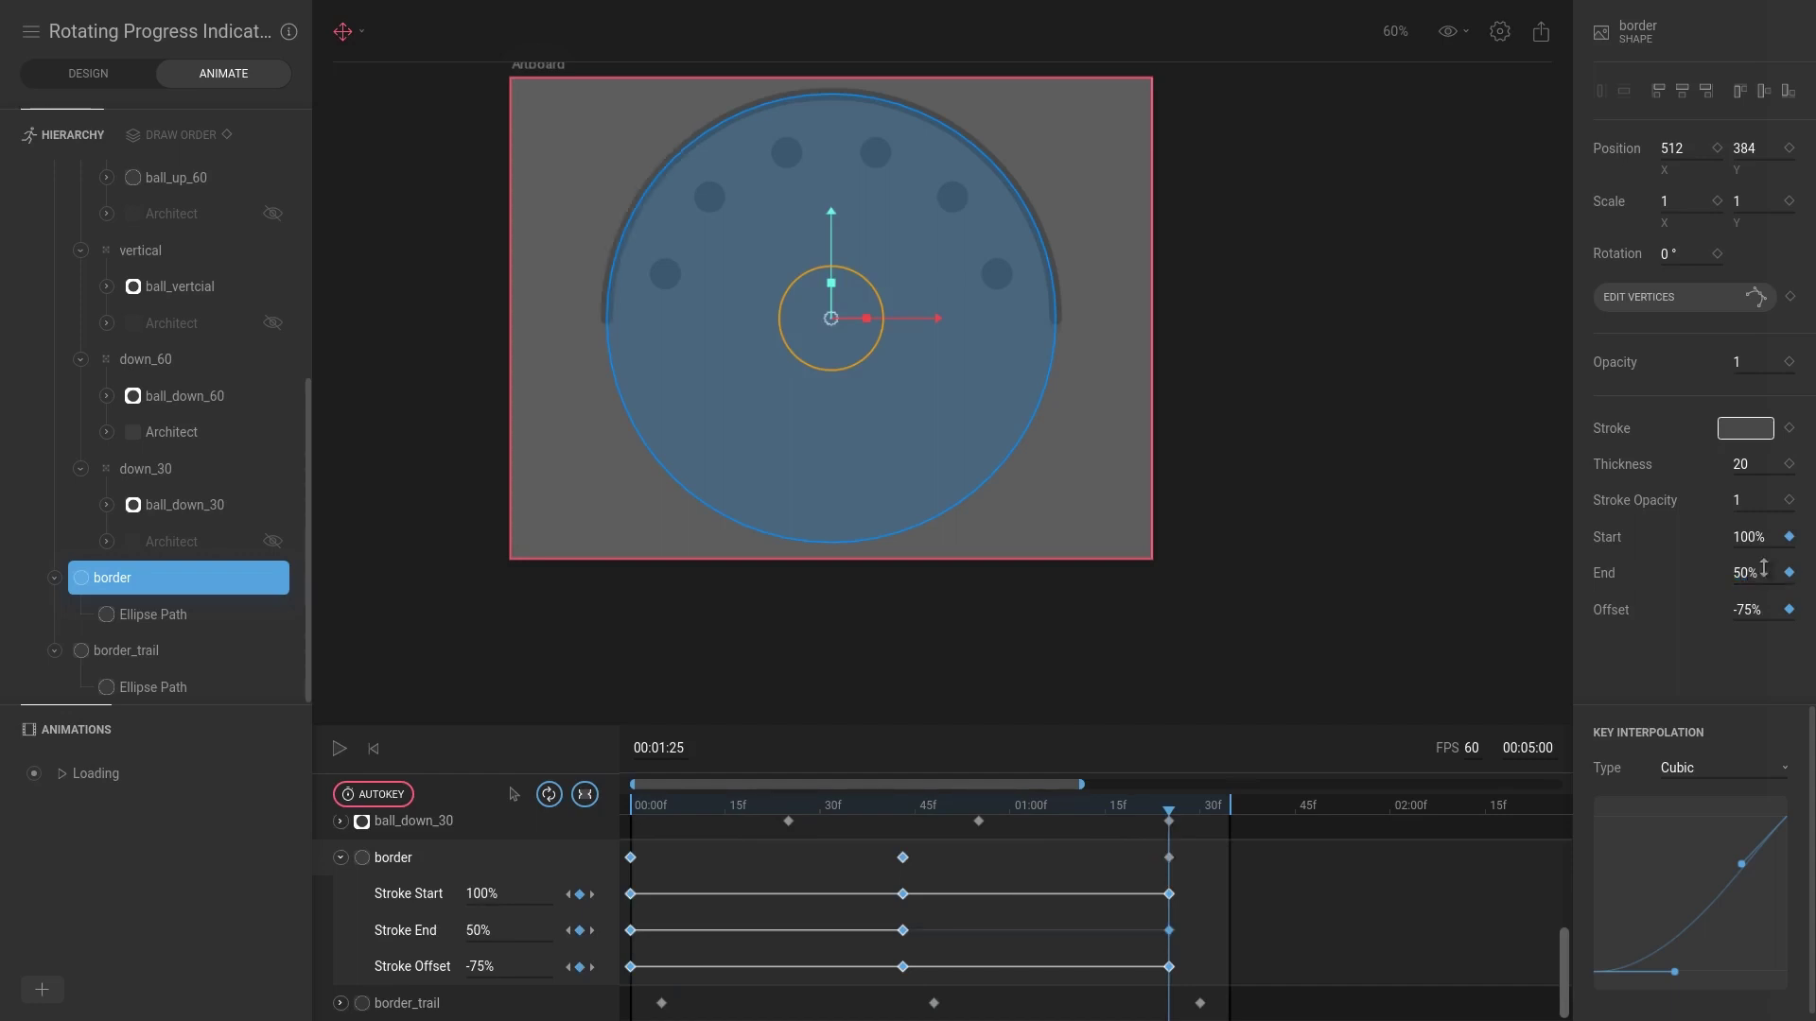
# Step: Move to border_trail's 1:30 keyframe, key End at 50%, and play the Loading loop
pyautogui.click(406, 1006)
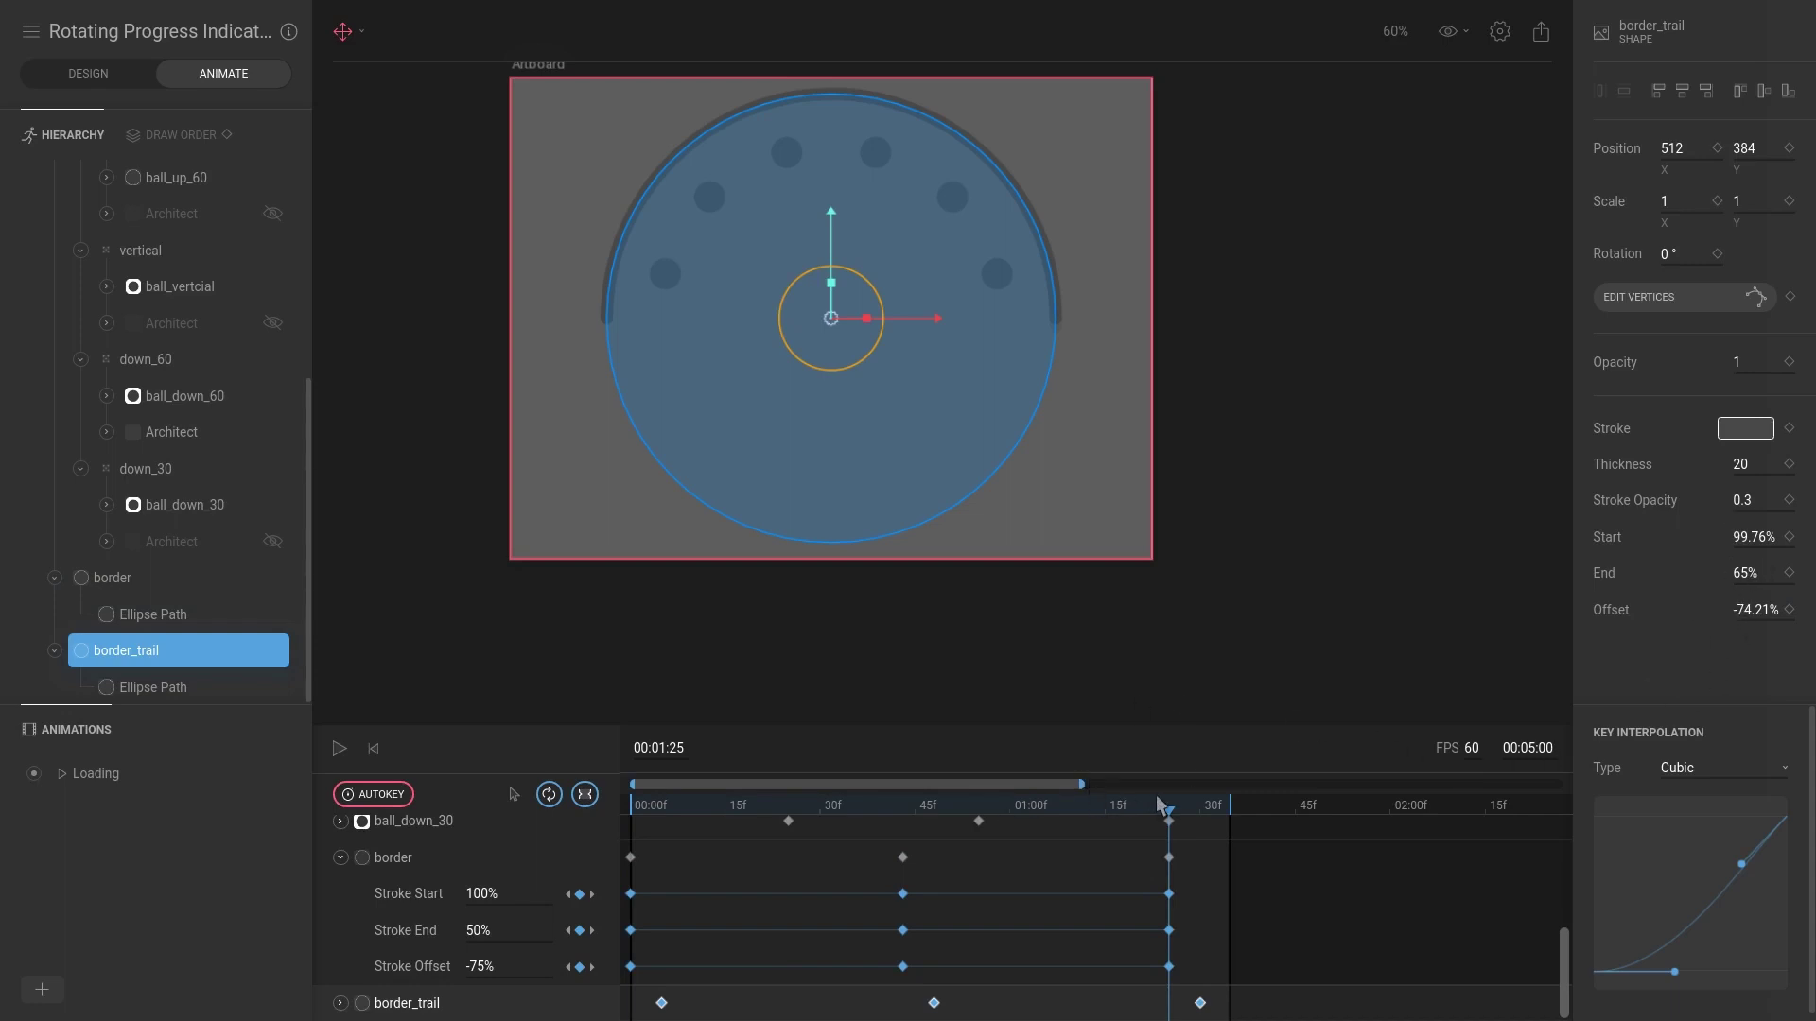
pyautogui.moveTo(1161, 805); pyautogui.dragTo(1200, 805)
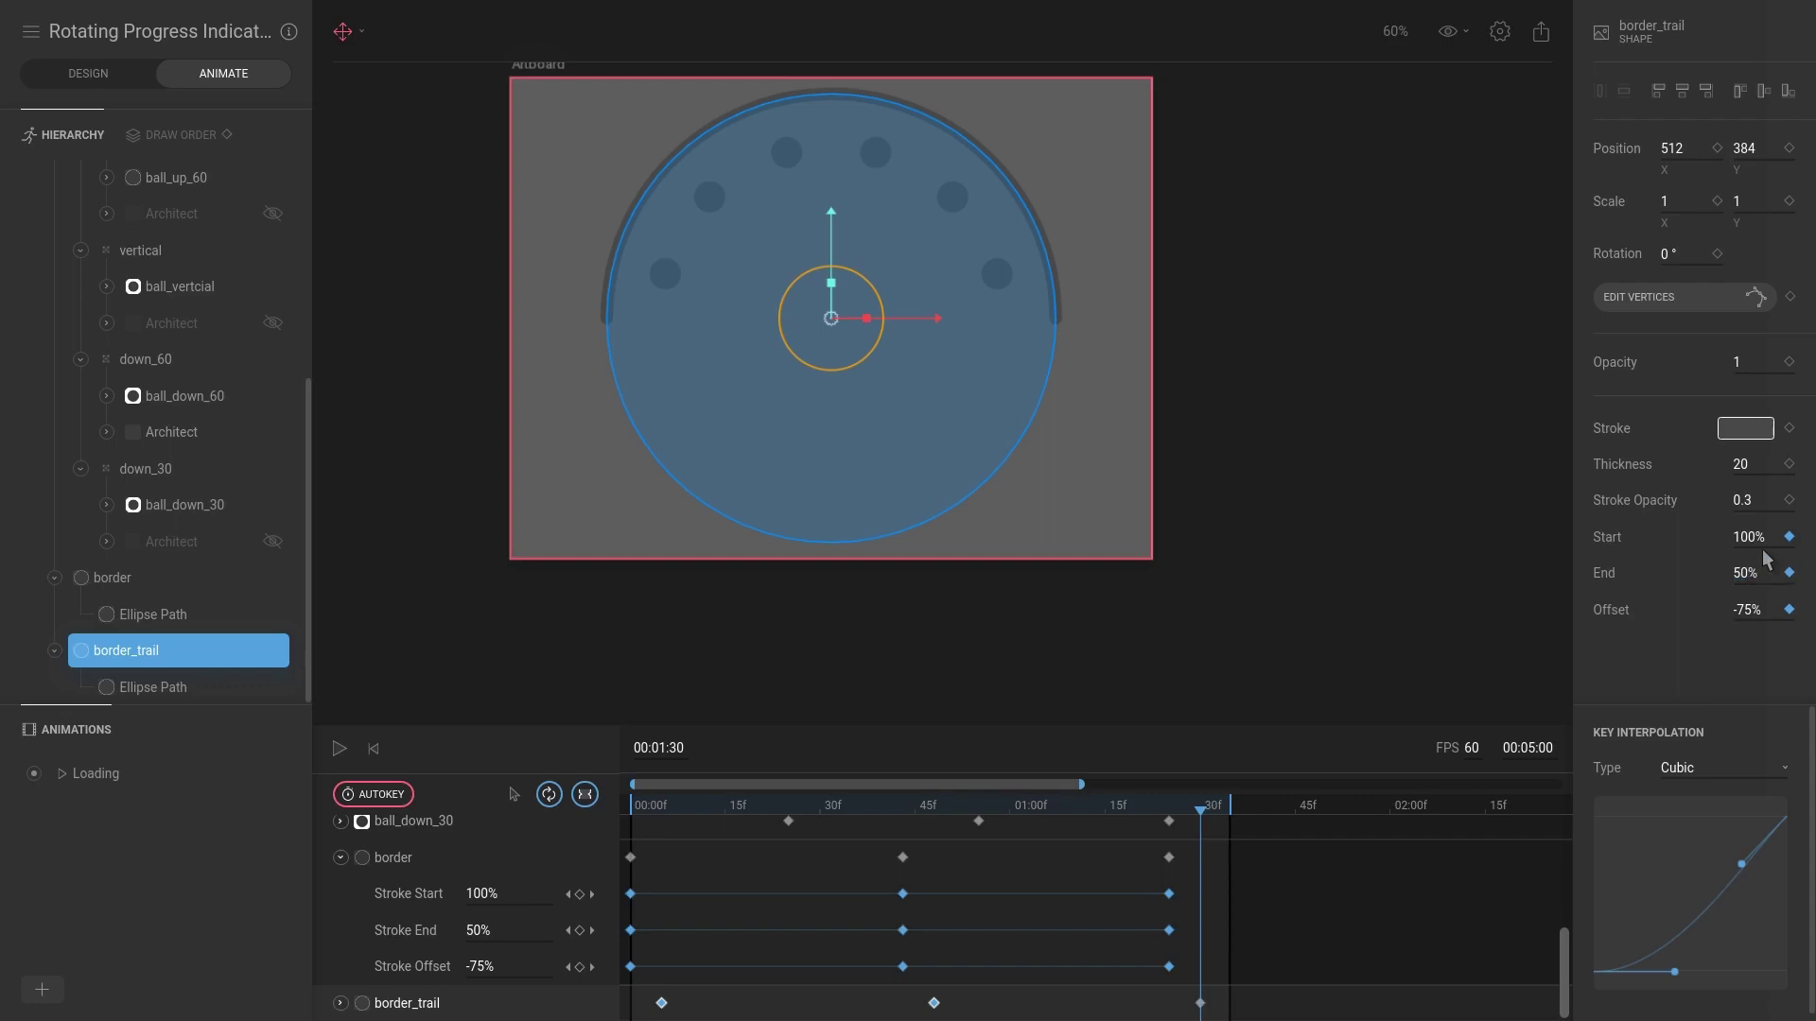
pyautogui.press('space')
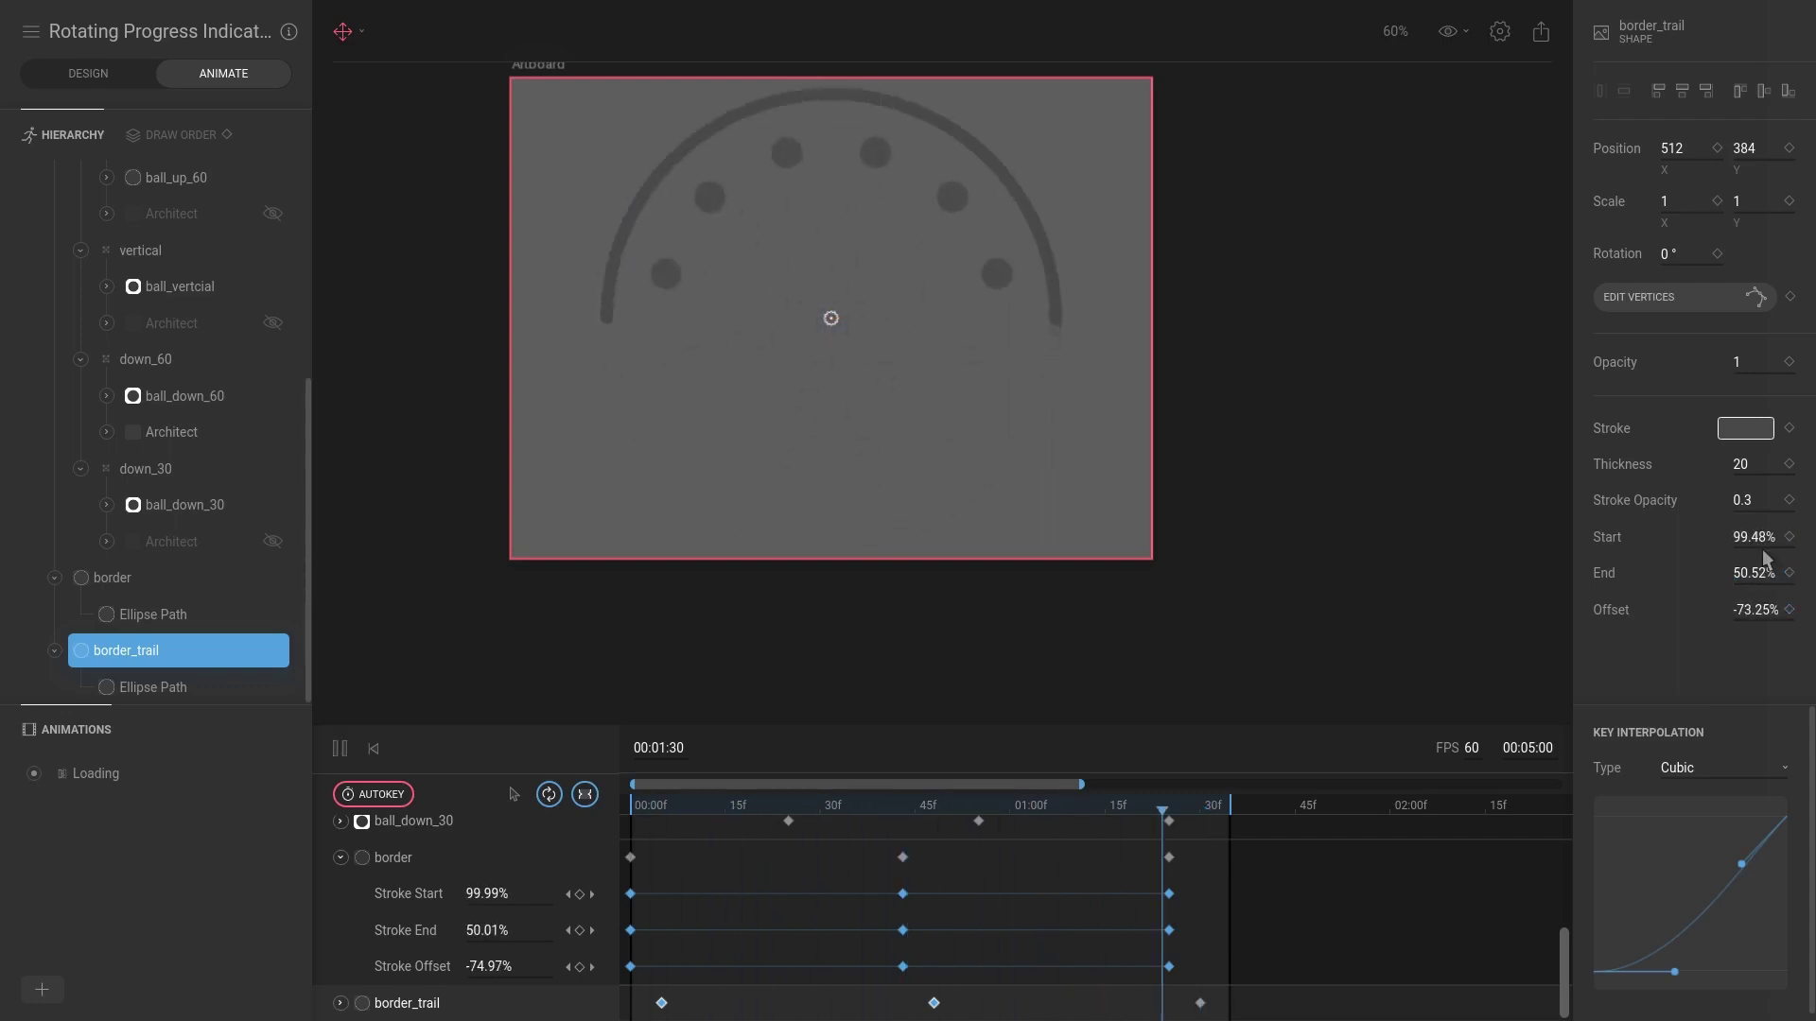